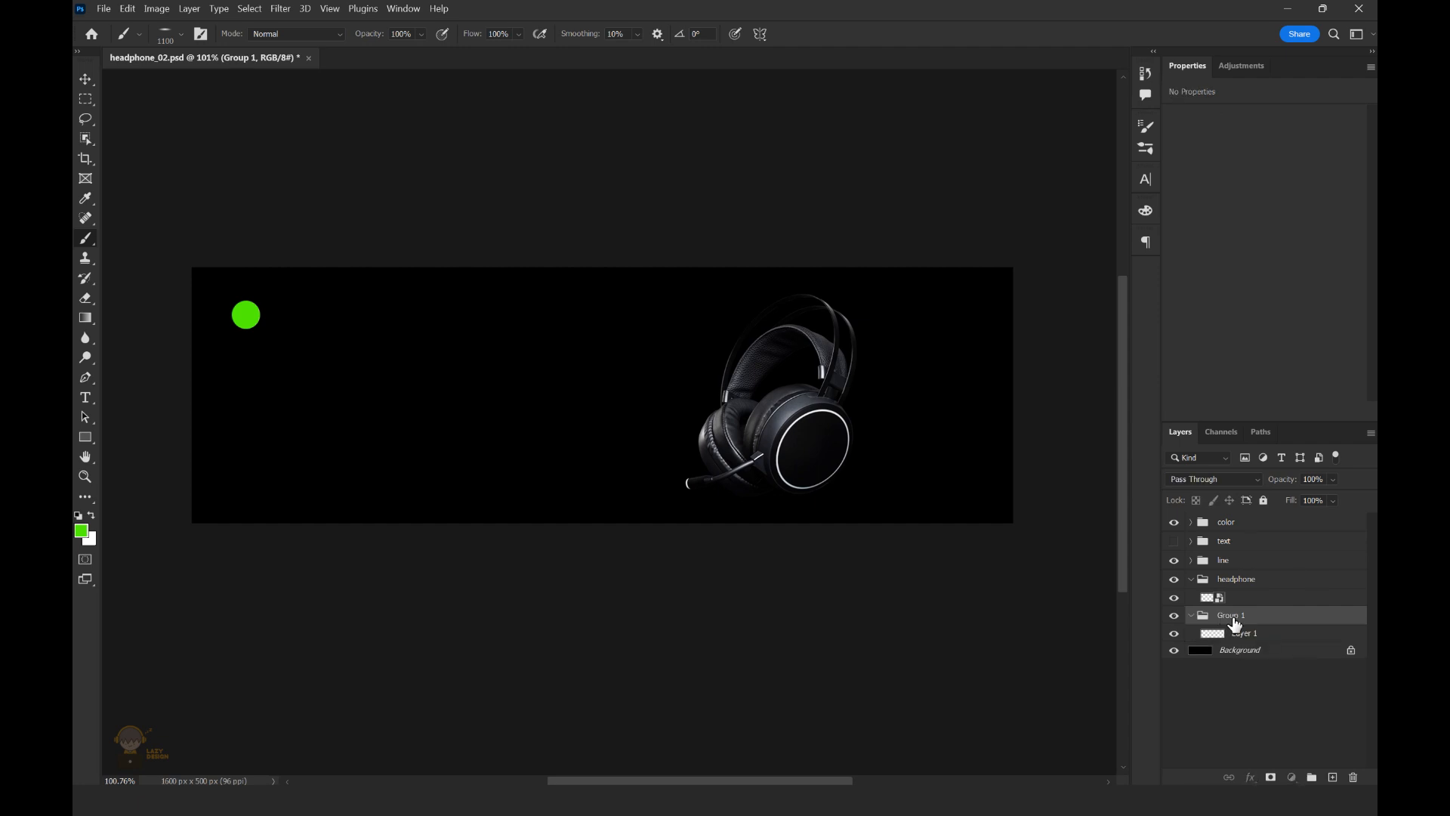
Paint a flat green glow along the canvas bottom beneath the headphone on the bg light group's layer, using a 900 px brush.
click(1249, 637)
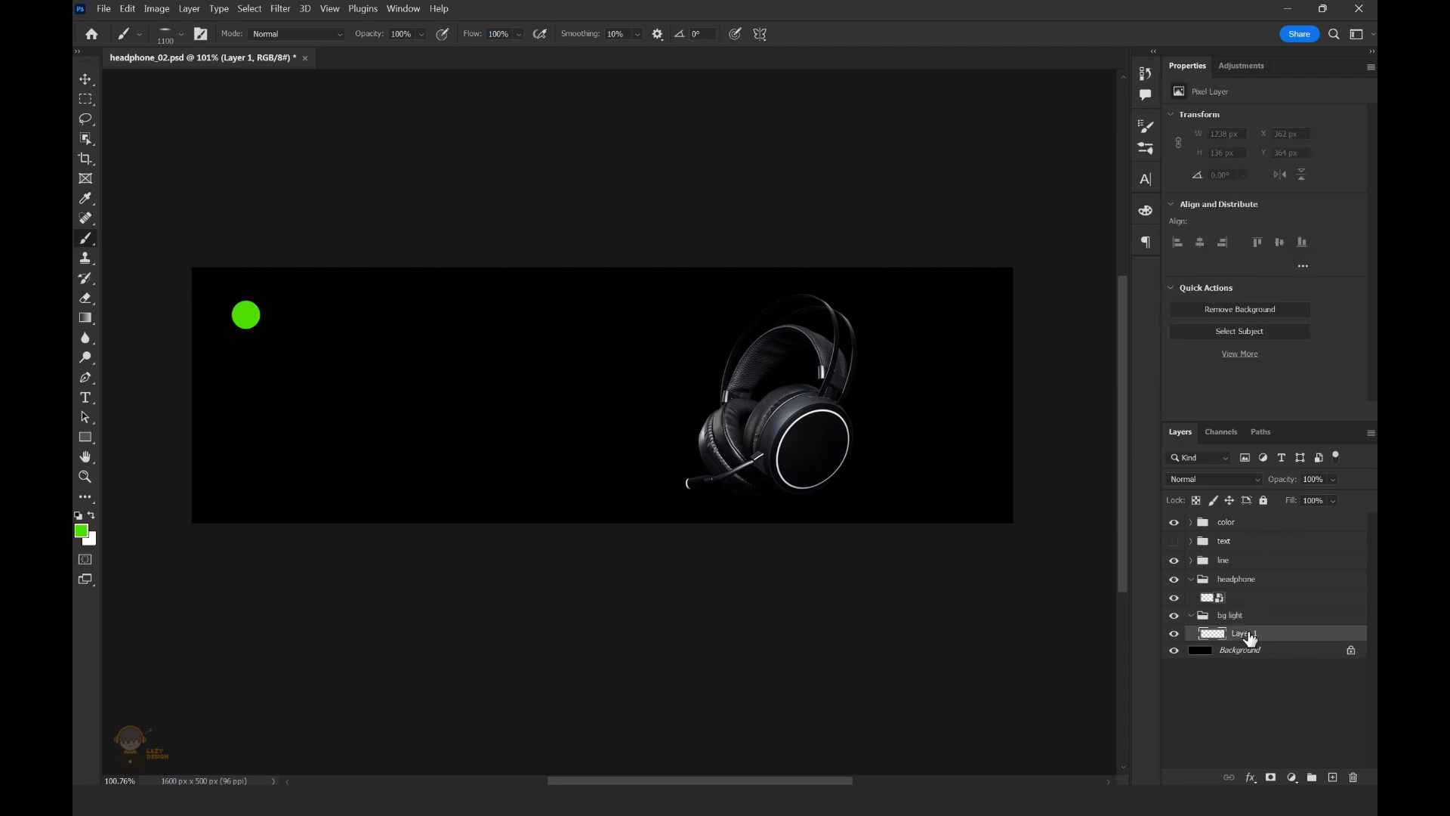
scroll(824, 521, up, 2)
key([)
key([)
click(774, 516)
key(ctrl+z)
click(782, 517)
scroll(761, 357, down, 3)
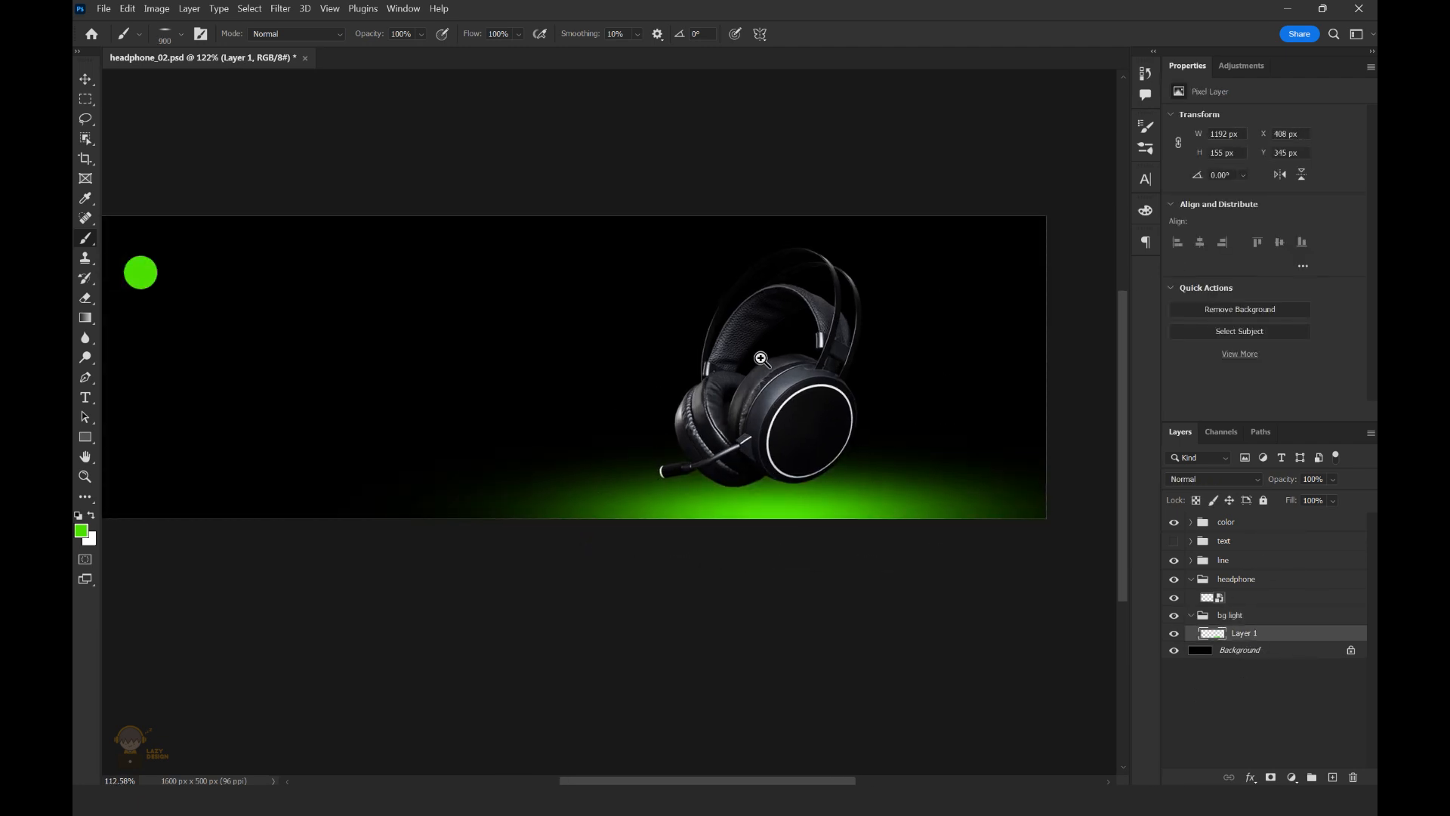
Add a new layer in the bg light group and paint a large soft green glow behind the headphone with an 800 px brush.
scroll(777, 370, up, 1)
click(1332, 777)
right_click(791, 521)
key(Escape)
key([)
click(723, 563)
scroll(759, 517, down, 2)
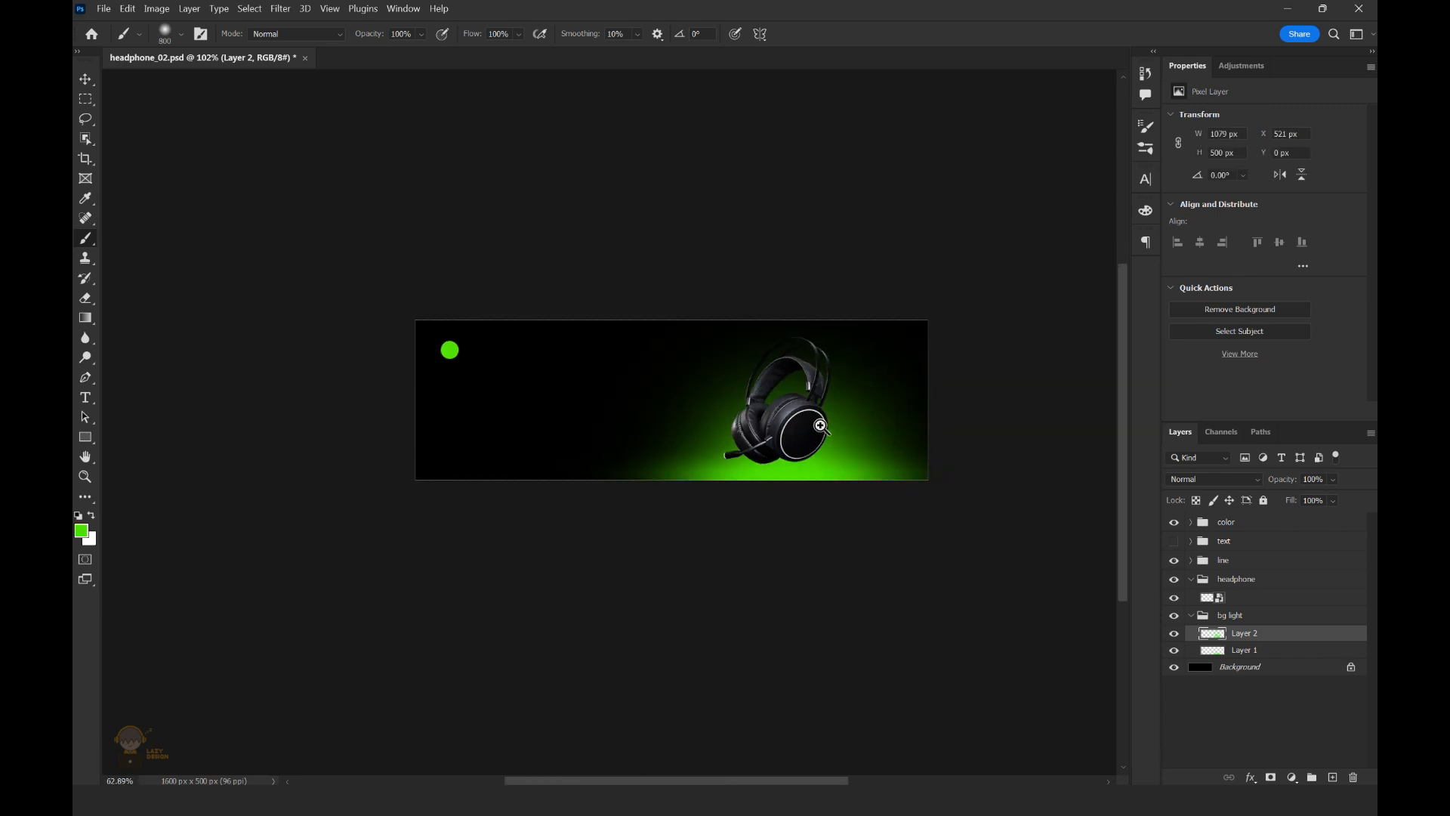
scroll(750, 529, up, 1)
scroll(758, 491, down, 2)
scroll(757, 480, up, 2)
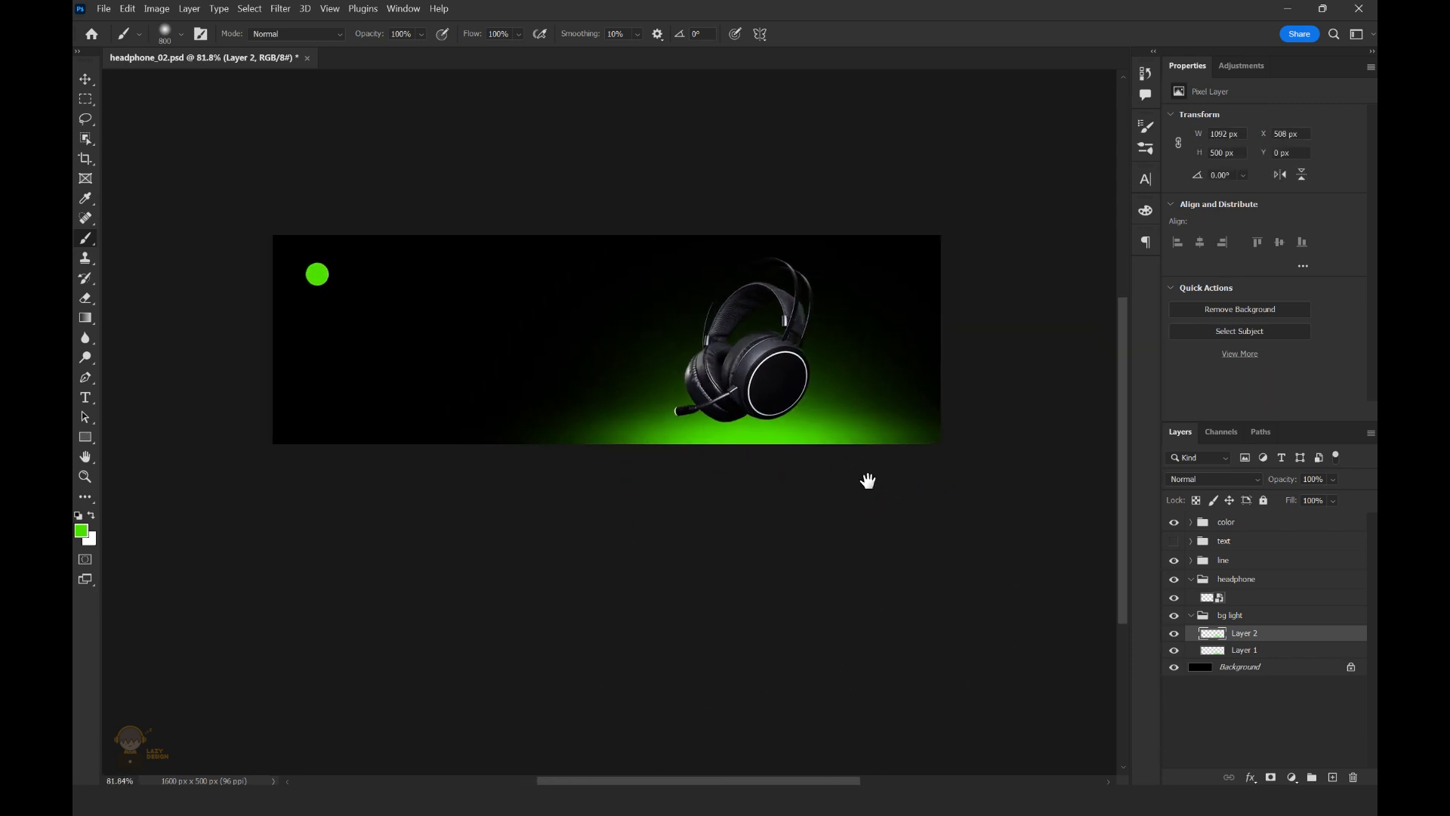
drag(867, 479, 869, 514)
Move the flat floor glow on the lower bg light layer down 40 px.
click(1253, 654)
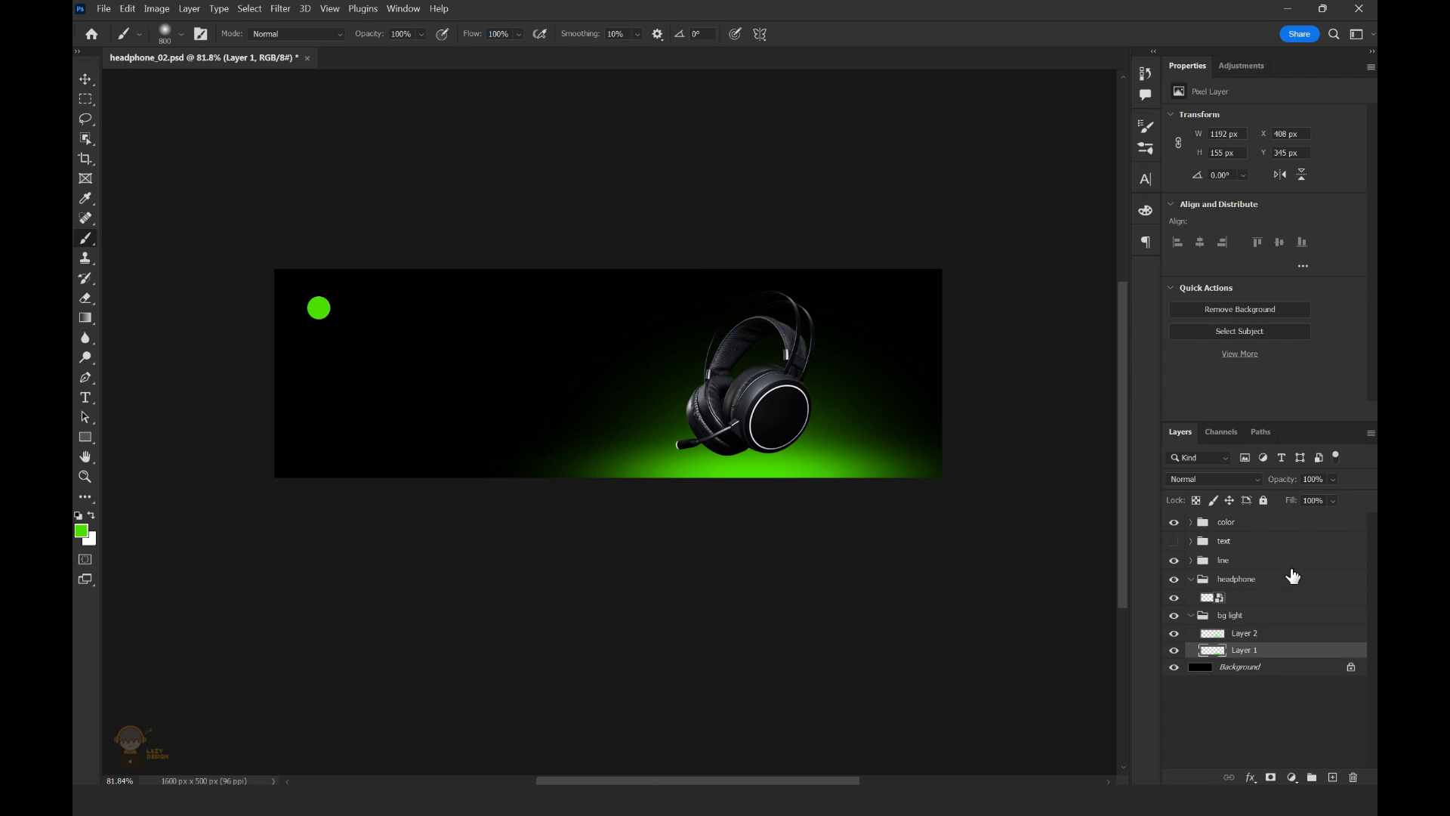
key(v)
key(shift+Down)
key(shift+Down)
key(shift+Down)
key(shift+Down)
key(shift+Down)
click(1235, 634)
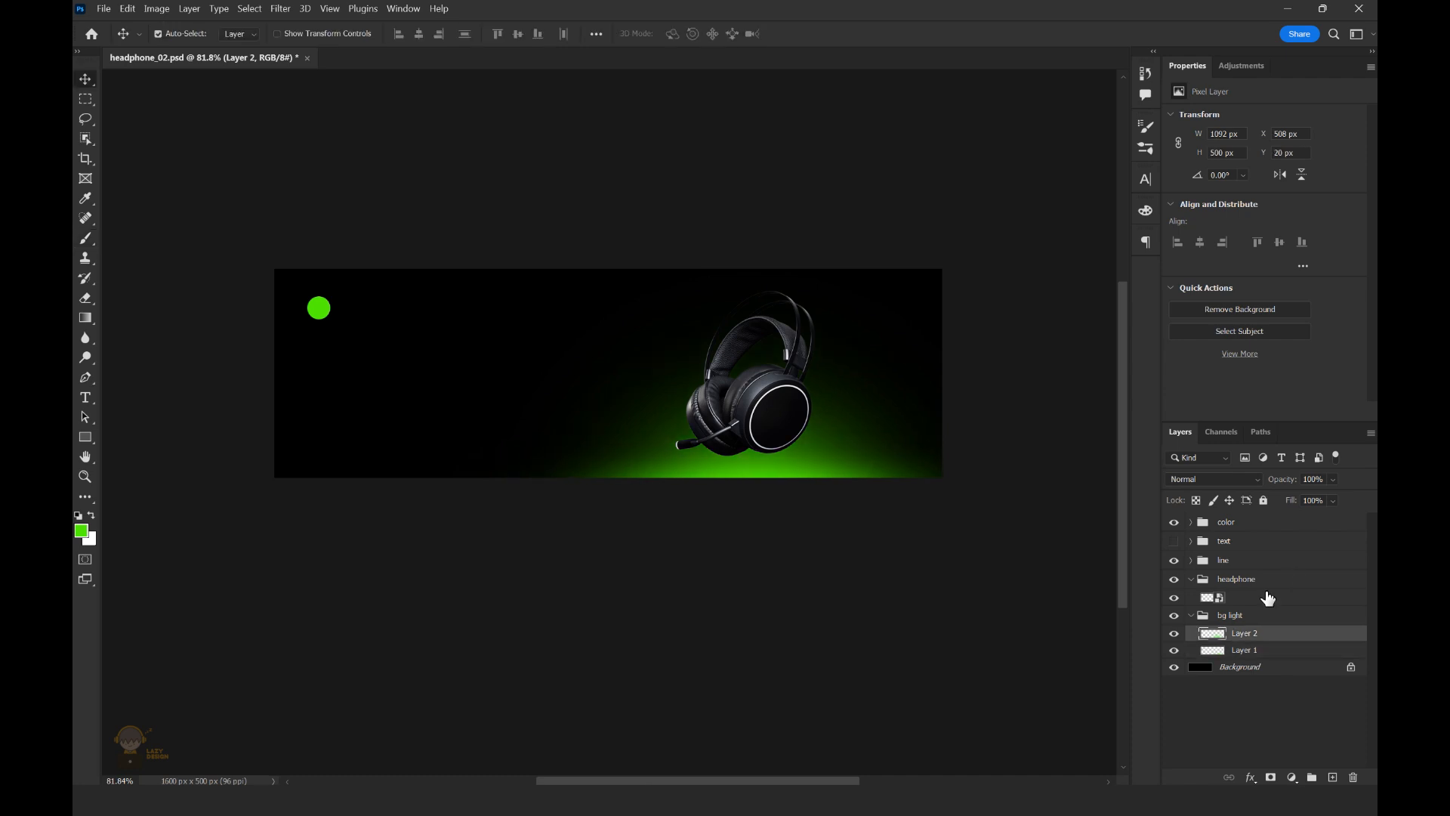
scroll(763, 250, down, 1)
scroll(891, 318, up, 2)
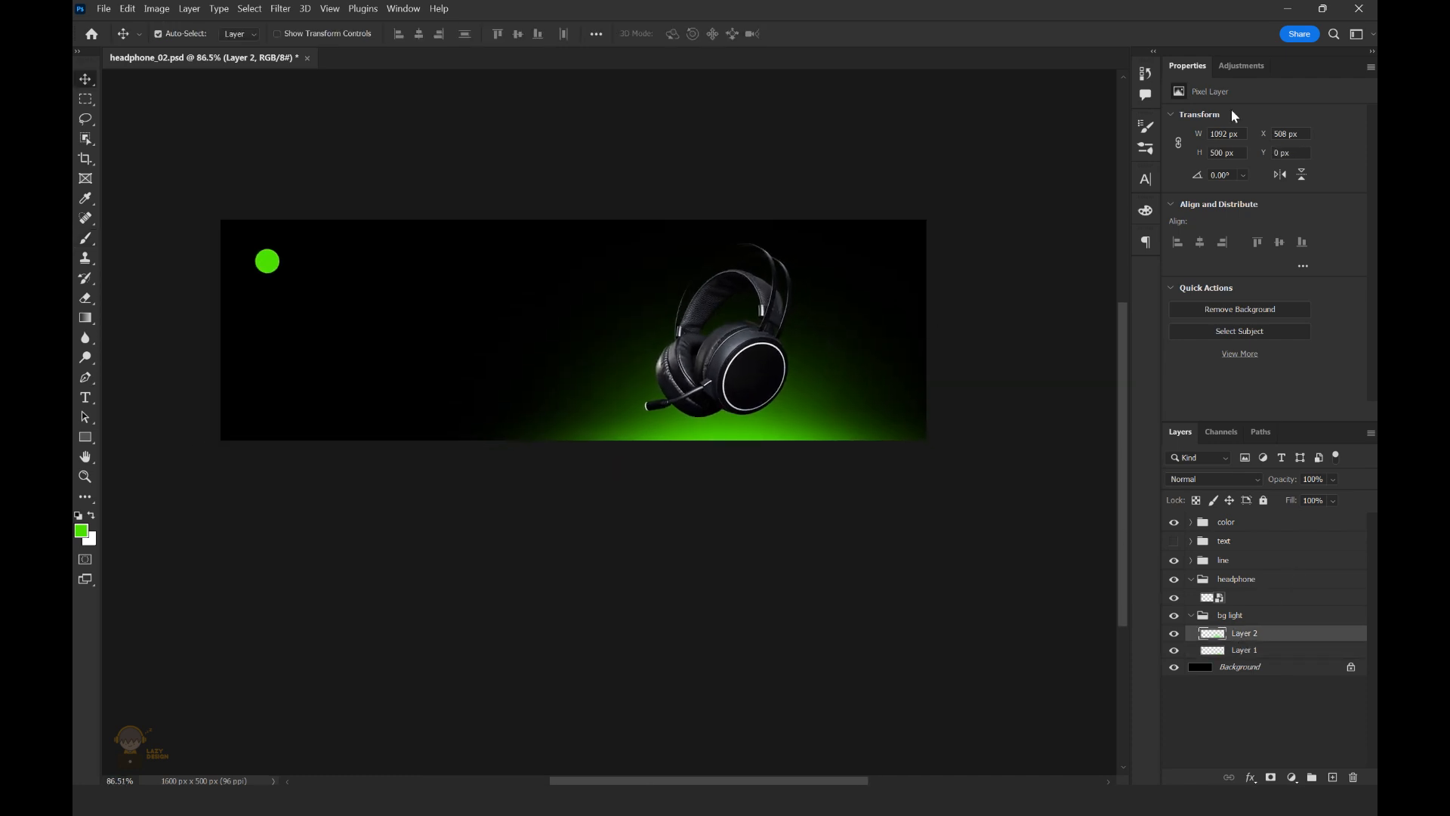
Add a colorized Hue/Saturation adjustment clipped to the headphone with Hue 100, Saturation 100 and Lightness -46.
click(1227, 597)
scroll(809, 424, up, 2)
click(1292, 777)
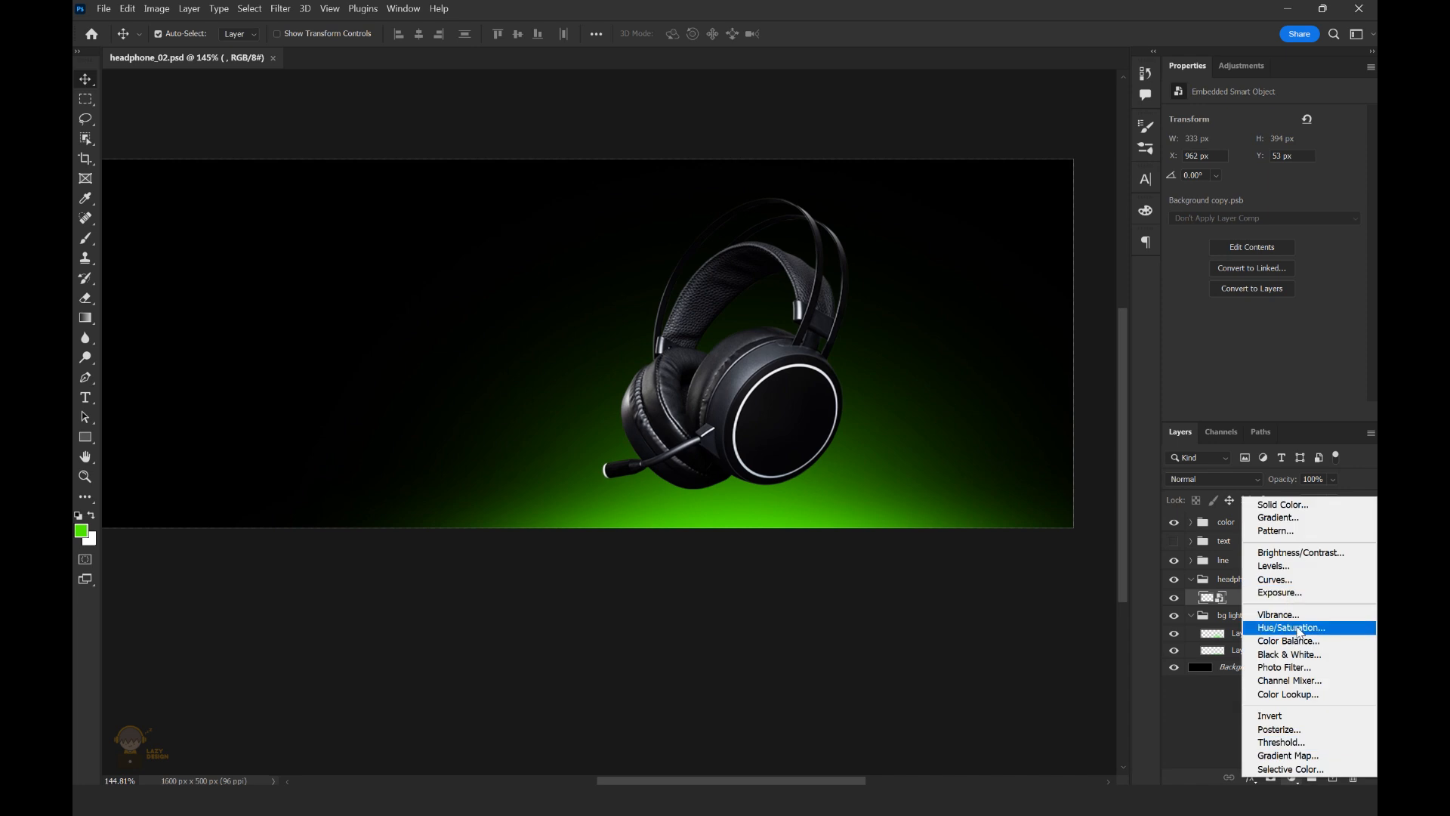
click(1284, 635)
key(ctrl+alt+g)
drag(1267, 243, 1223, 239)
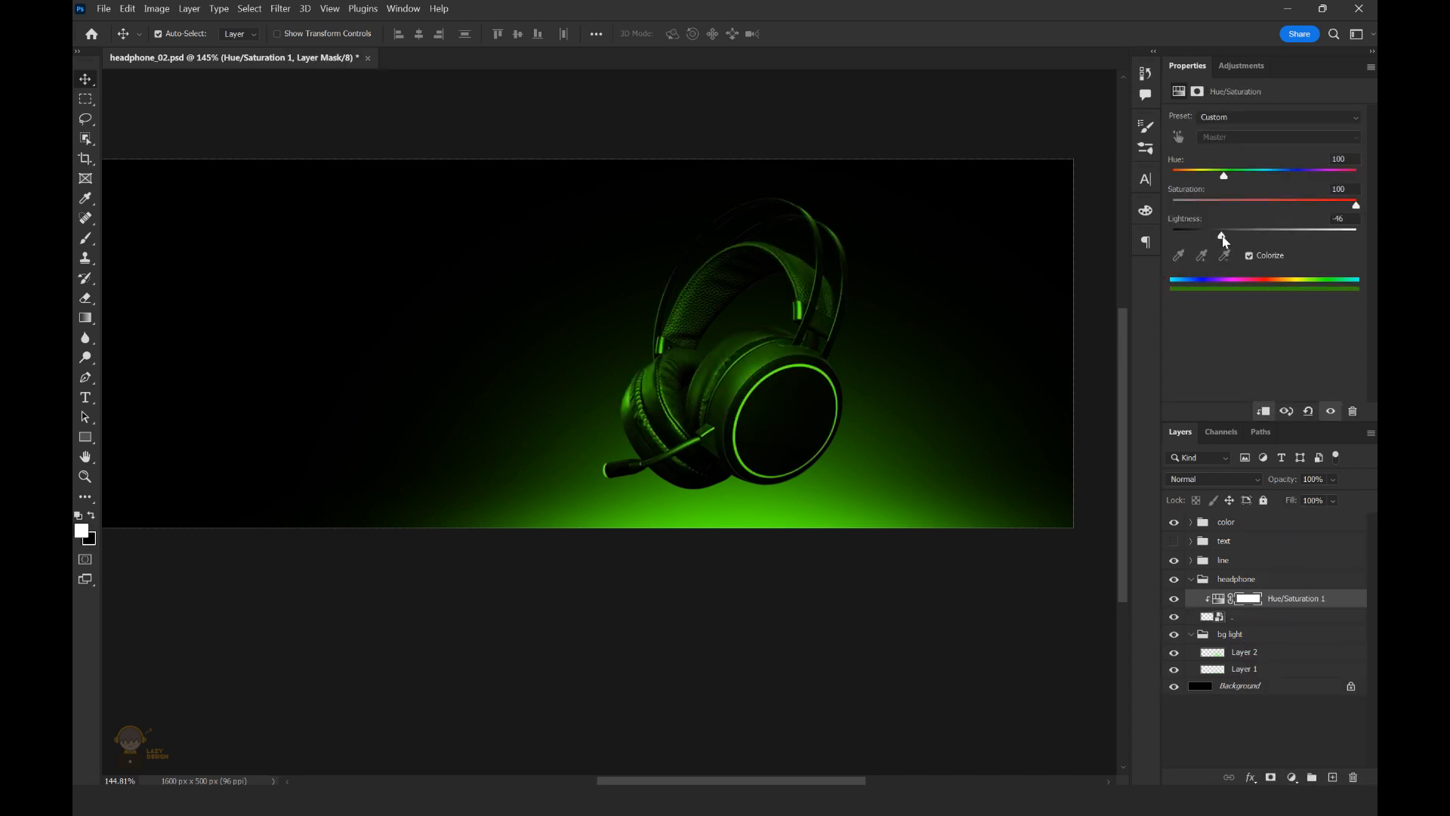
Invert the Hue/Saturation layer's mask to hide the green tint.
click(1247, 598)
key(ctrl+i)
scroll(774, 412, up, 2)
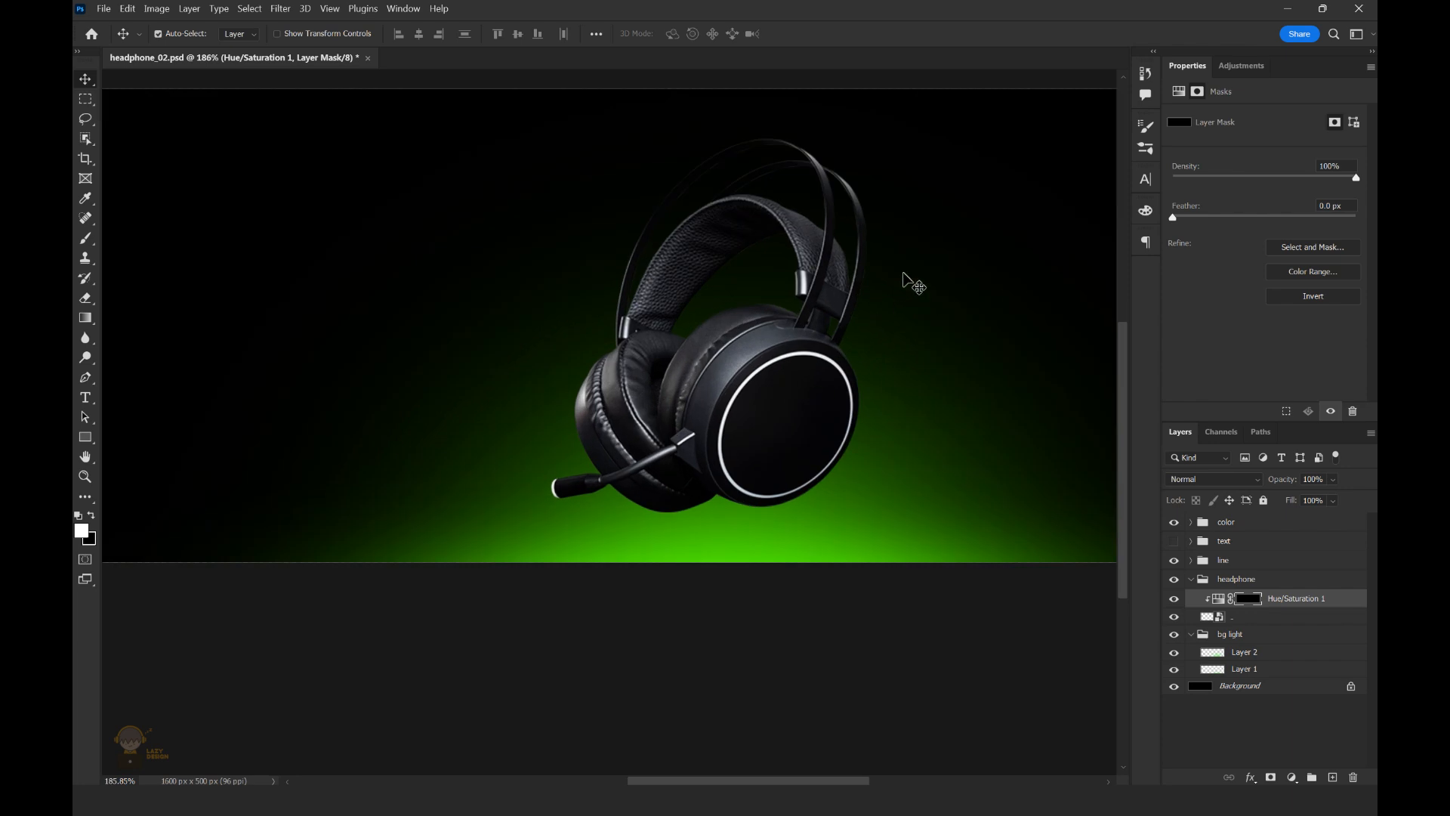
Paint white on the Hue/Saturation mask with a soft 90 px brush over the earcup ring and the microphone tip.
key(b)
key(bracketleft)
key(bracketleft)
key(bracketleft)
key(bracketleft)
key(bracketleft)
key(bracketleft)
key(bracketleft)
key(bracketleft)
key(bracketleft)
key(bracketleft)
key(bracketleft)
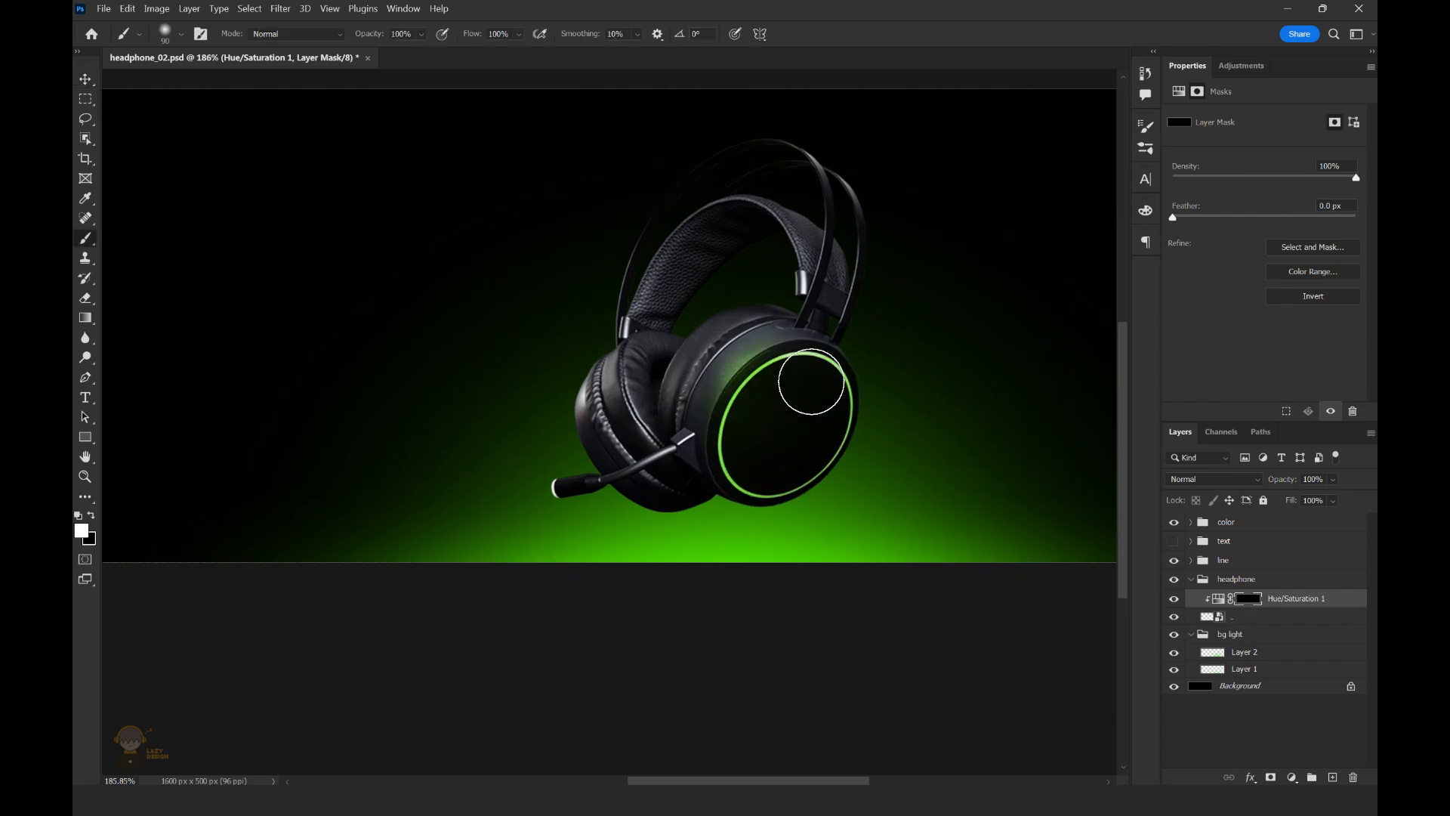
scroll(576, 447, up, 3)
click(522, 511)
scroll(777, 330, down, 4)
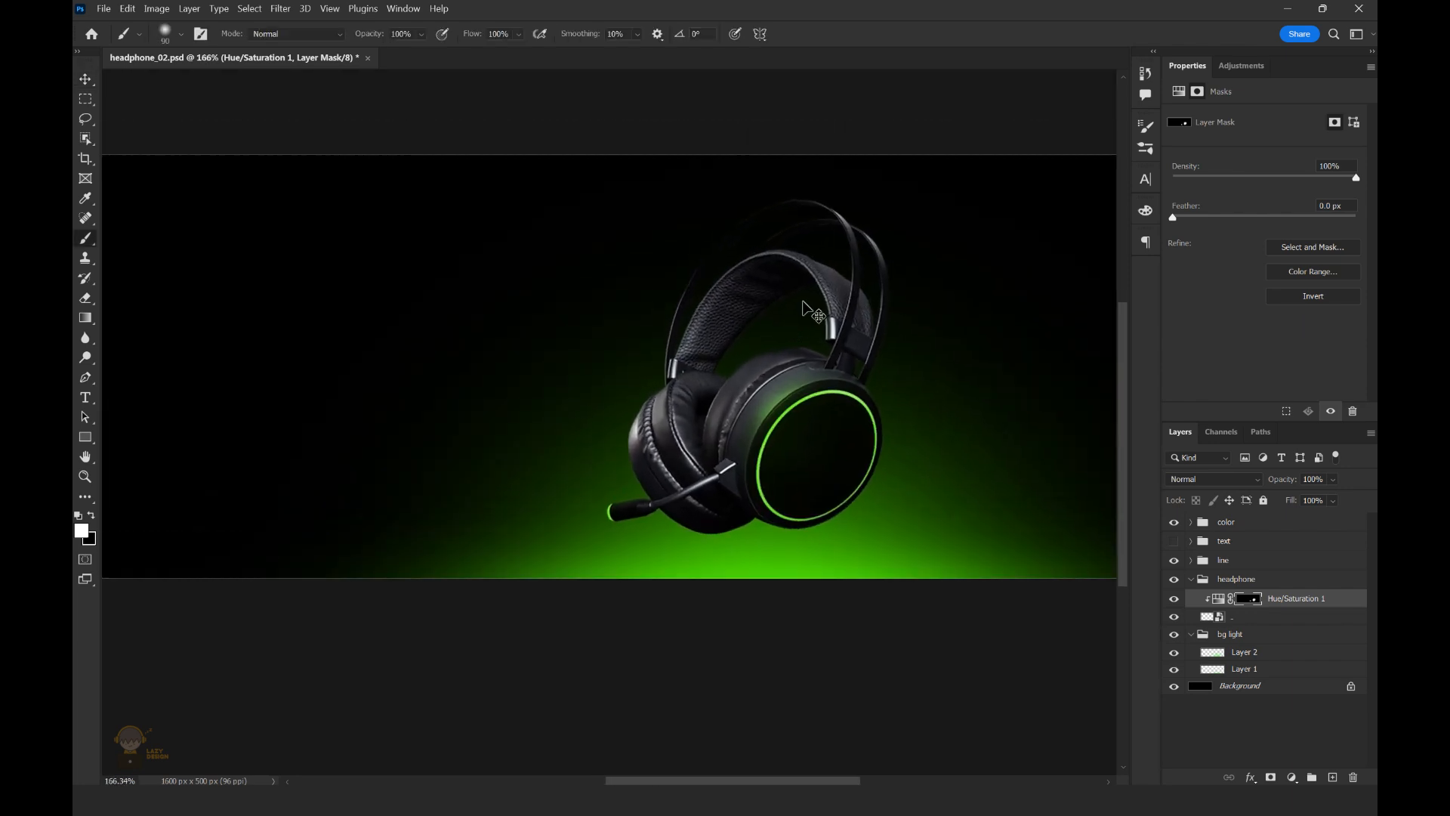
Add an Exposure adjustment clipped to the headphone and set the exposure to +0.89.
click(1293, 777)
click(1299, 592)
key(ctrl+alt+g)
drag(1264, 154, 1276, 154)
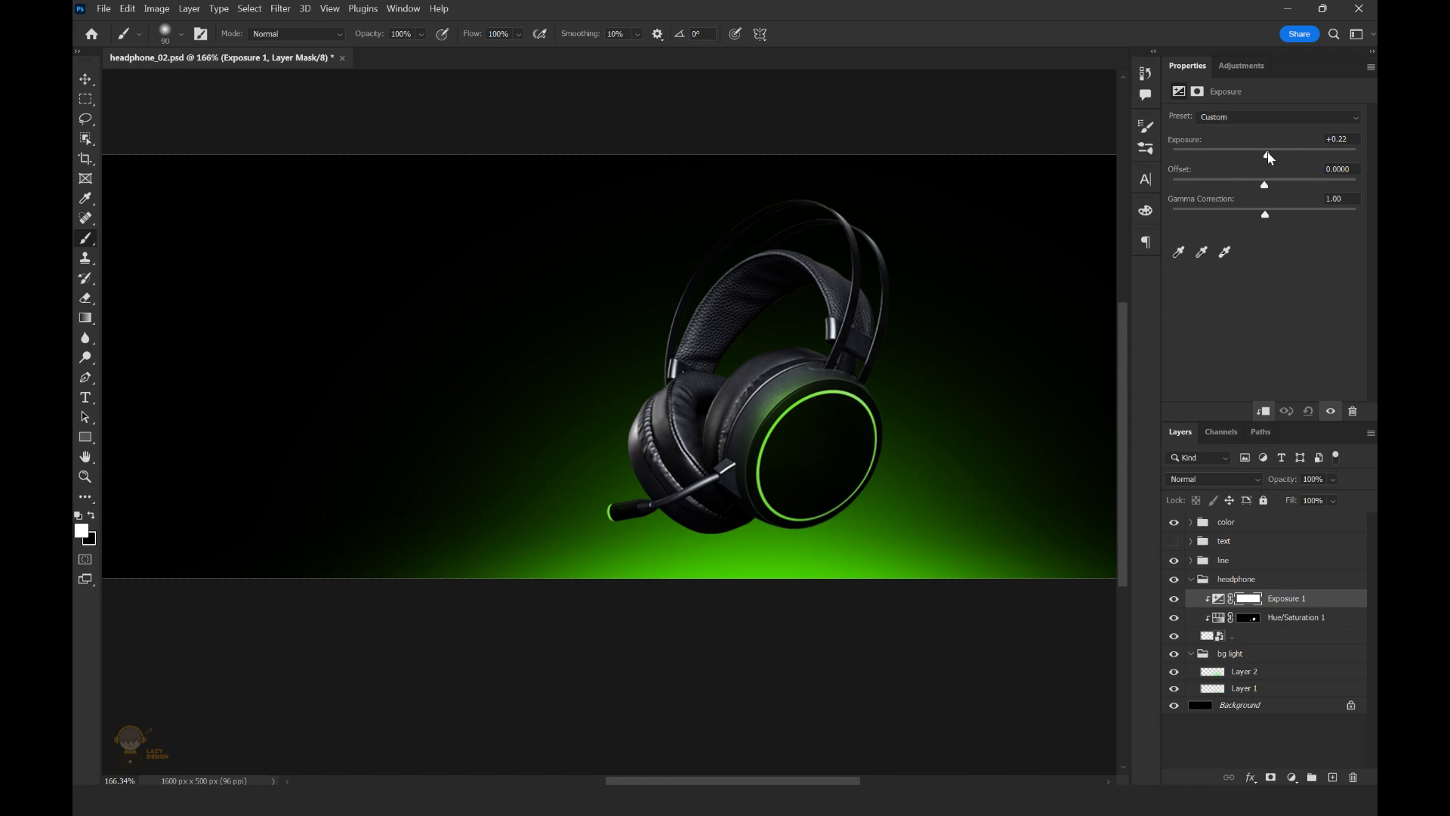
scroll(737, 341, down, 2)
Add a Levels adjustment clipped to the headphone and set its black input level to 1.
click(1293, 777)
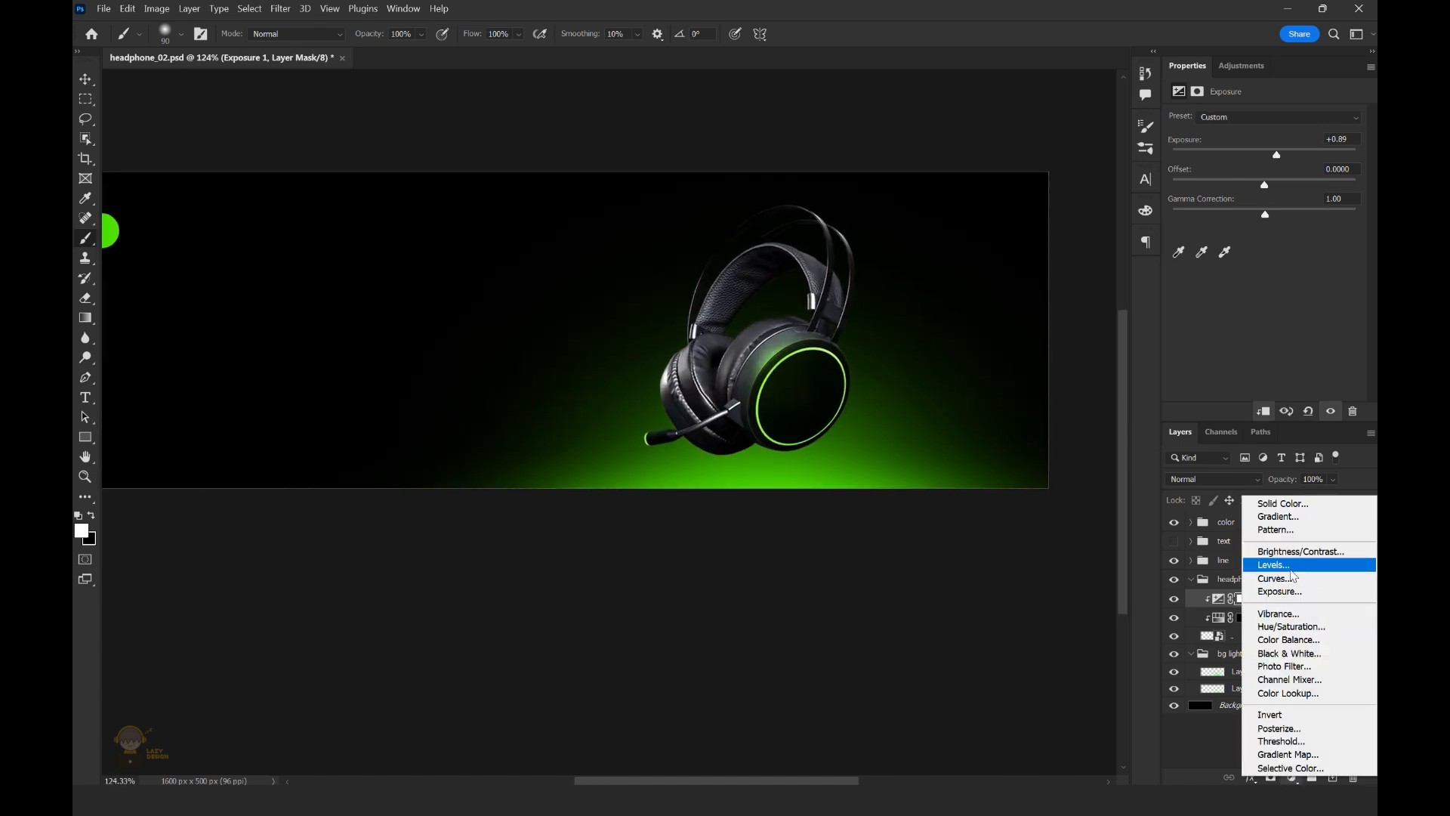
click(1299, 563)
key(ctrl+alt+g)
scroll(796, 324, up, 4)
drag(1194, 224, 1196, 225)
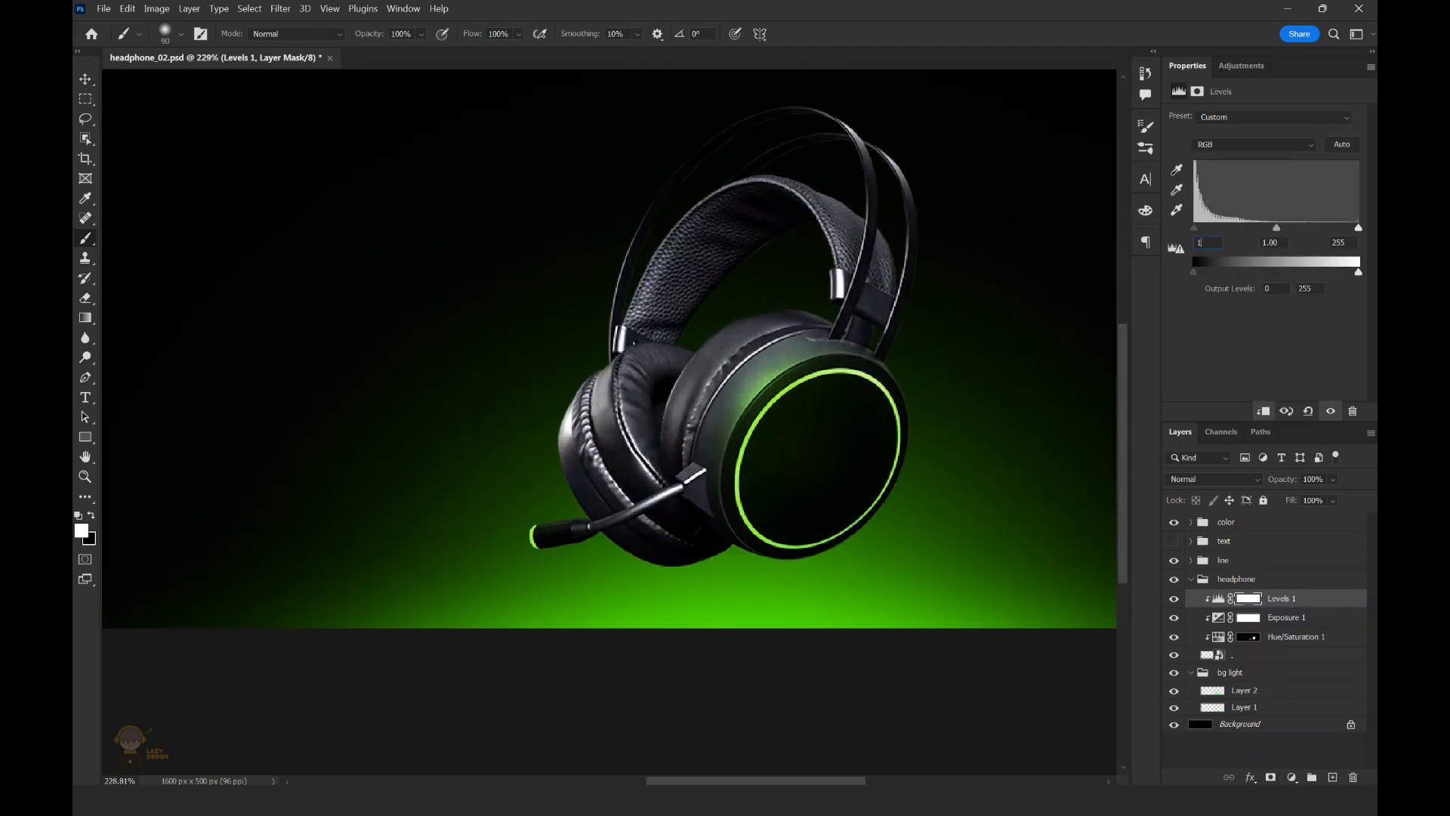
scroll(856, 410, down, 5)
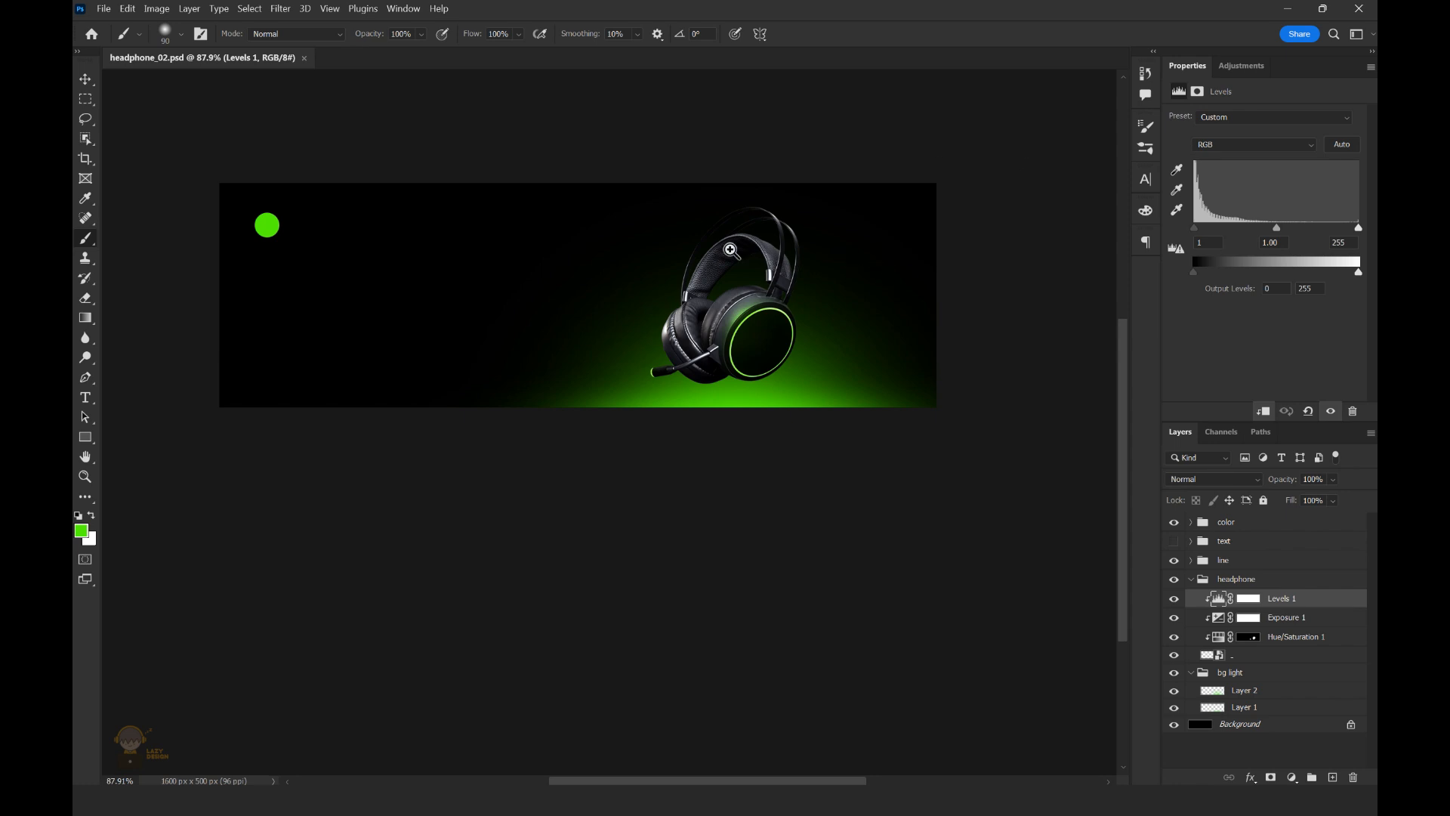
scroll(749, 242, up, 2)
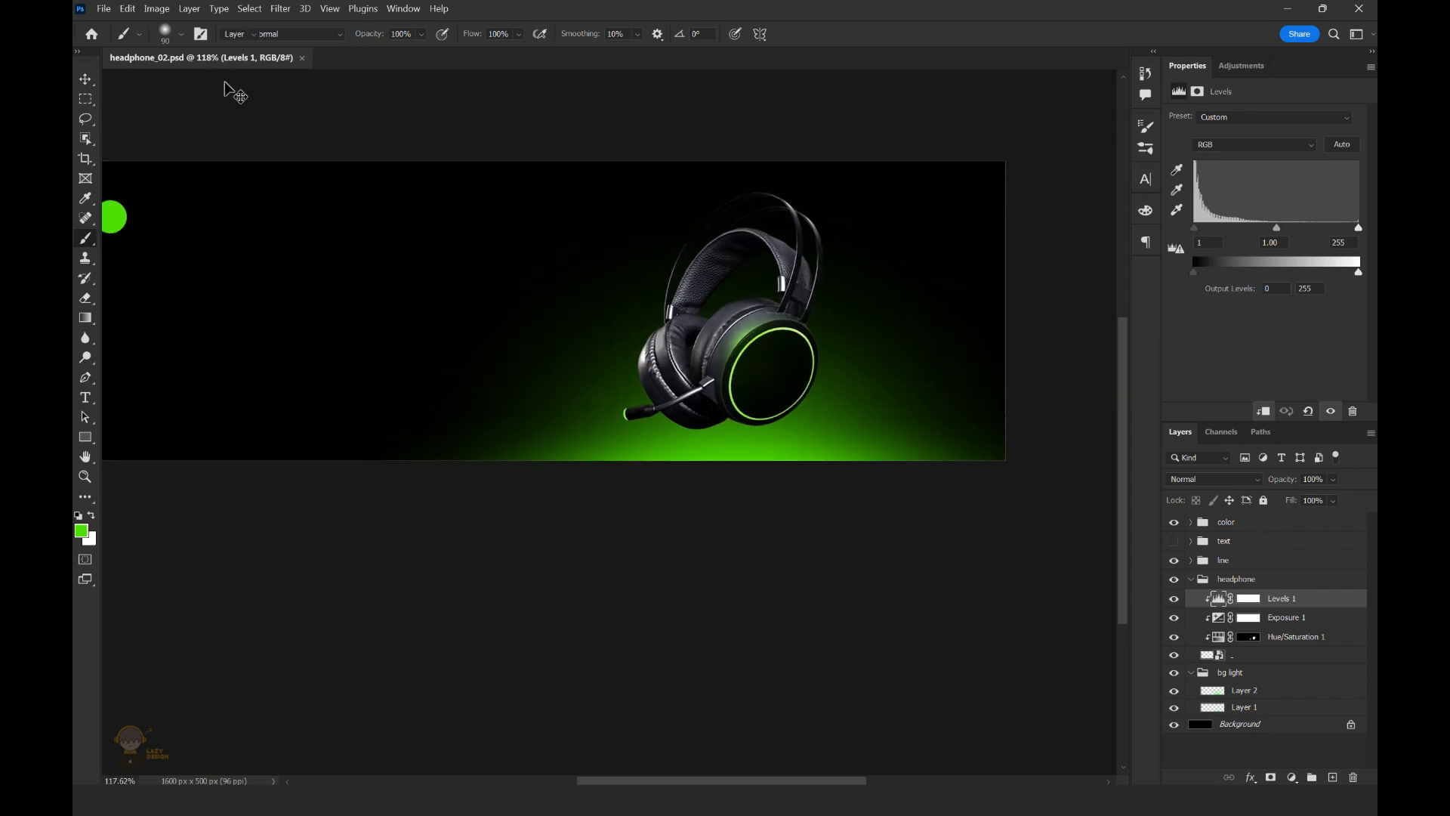
Add an empty layer above the floor glow layer and place it in a new group named line.
scroll(811, 349, up, 5)
scroll(811, 349, down, 1)
click(1251, 705)
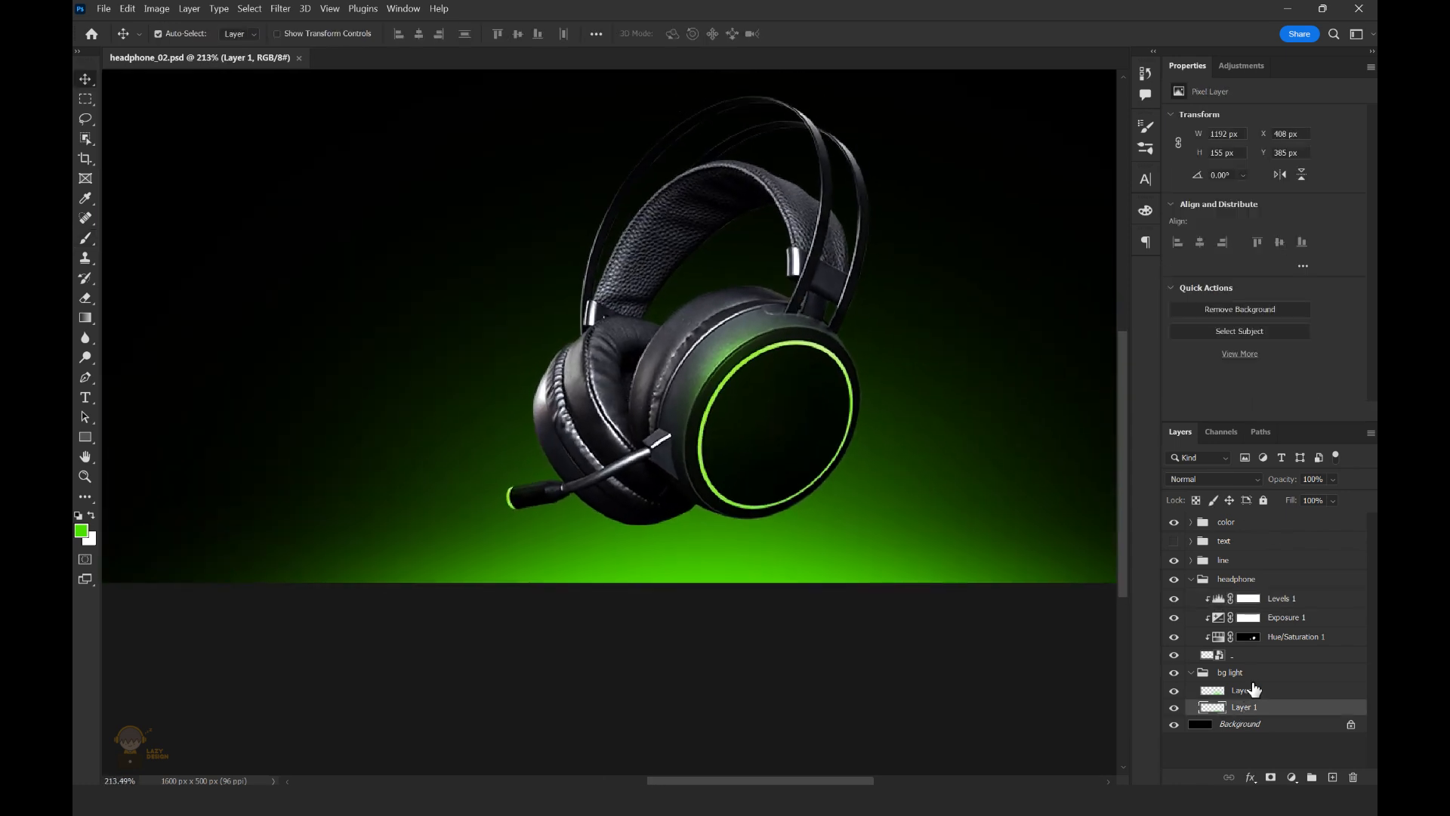
click(1333, 778)
key(ctrl+g)
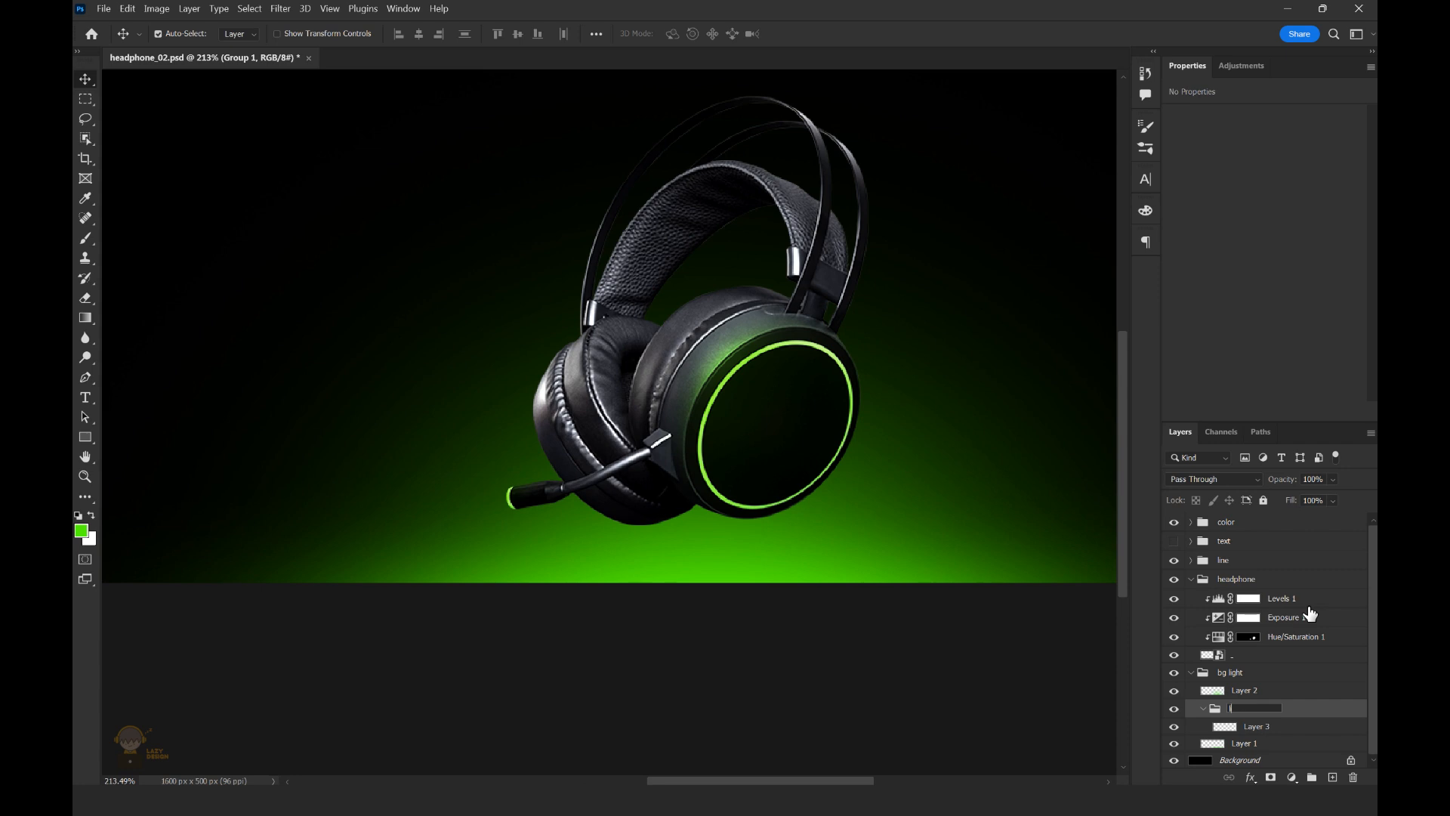
key(Return)
Move the new line group above the headphone group and delete the old line group.
drag(1304, 711, 1298, 571)
click(1279, 562)
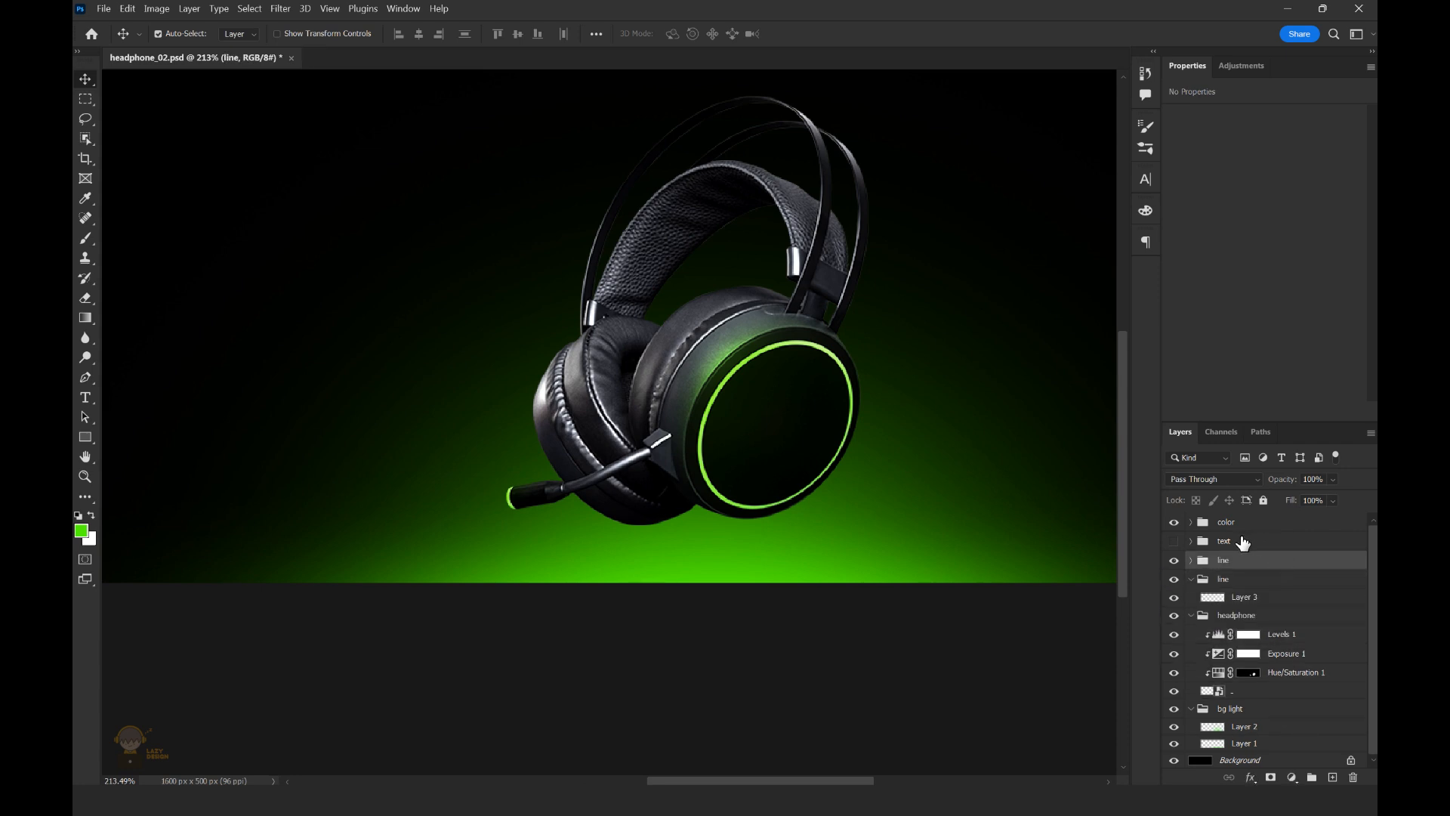
key(Delete)
Draw an S-curved path with the Pen tool that winds around the headphone from above the canvas to below it.
scroll(784, 300, down, 6)
scroll(765, 253, up, 3)
key(p)
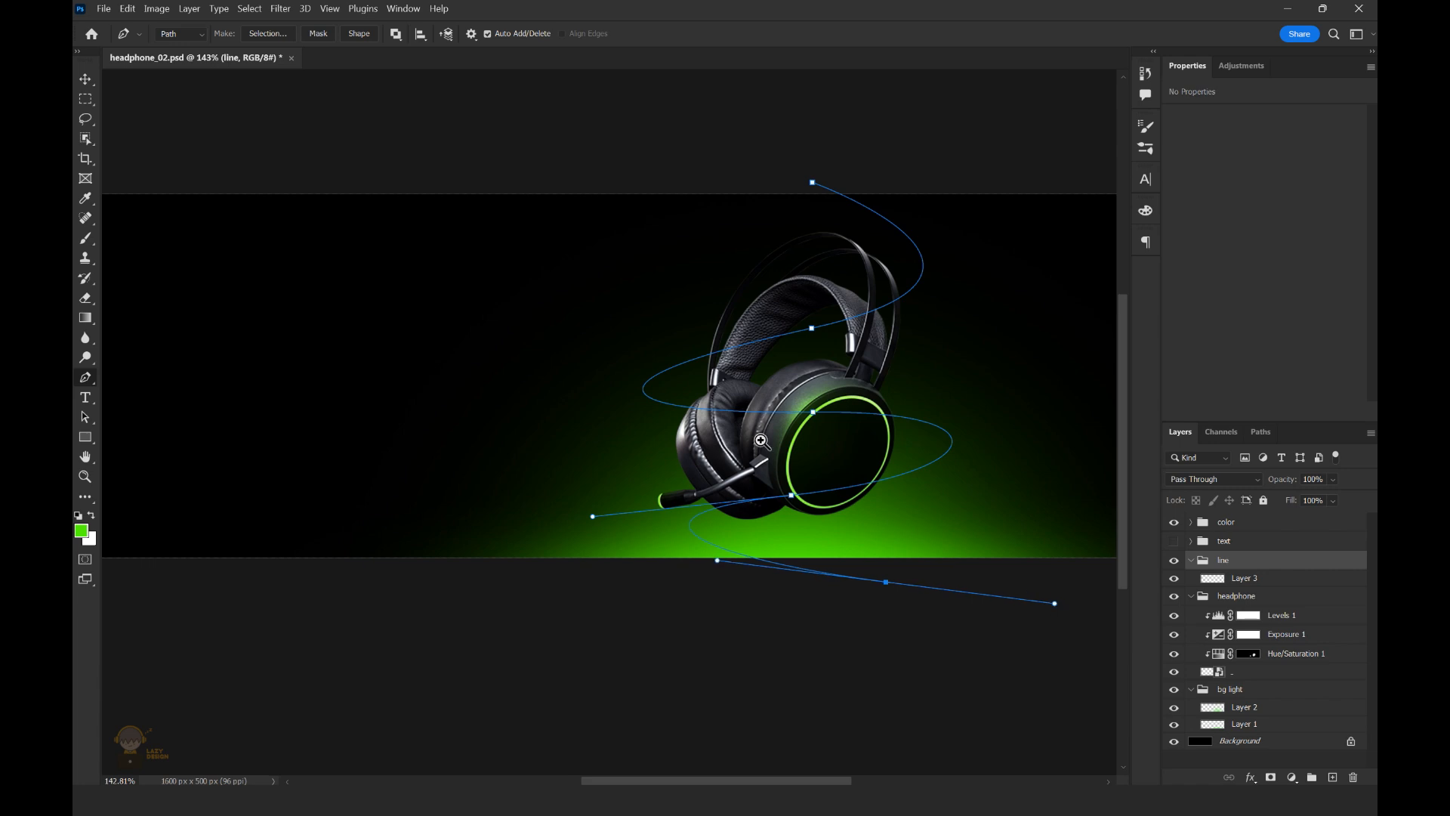
drag(761, 440, 266, 298)
Set the brush to Hard Round with a size of 3.5 px.
key(b)
click(181, 34)
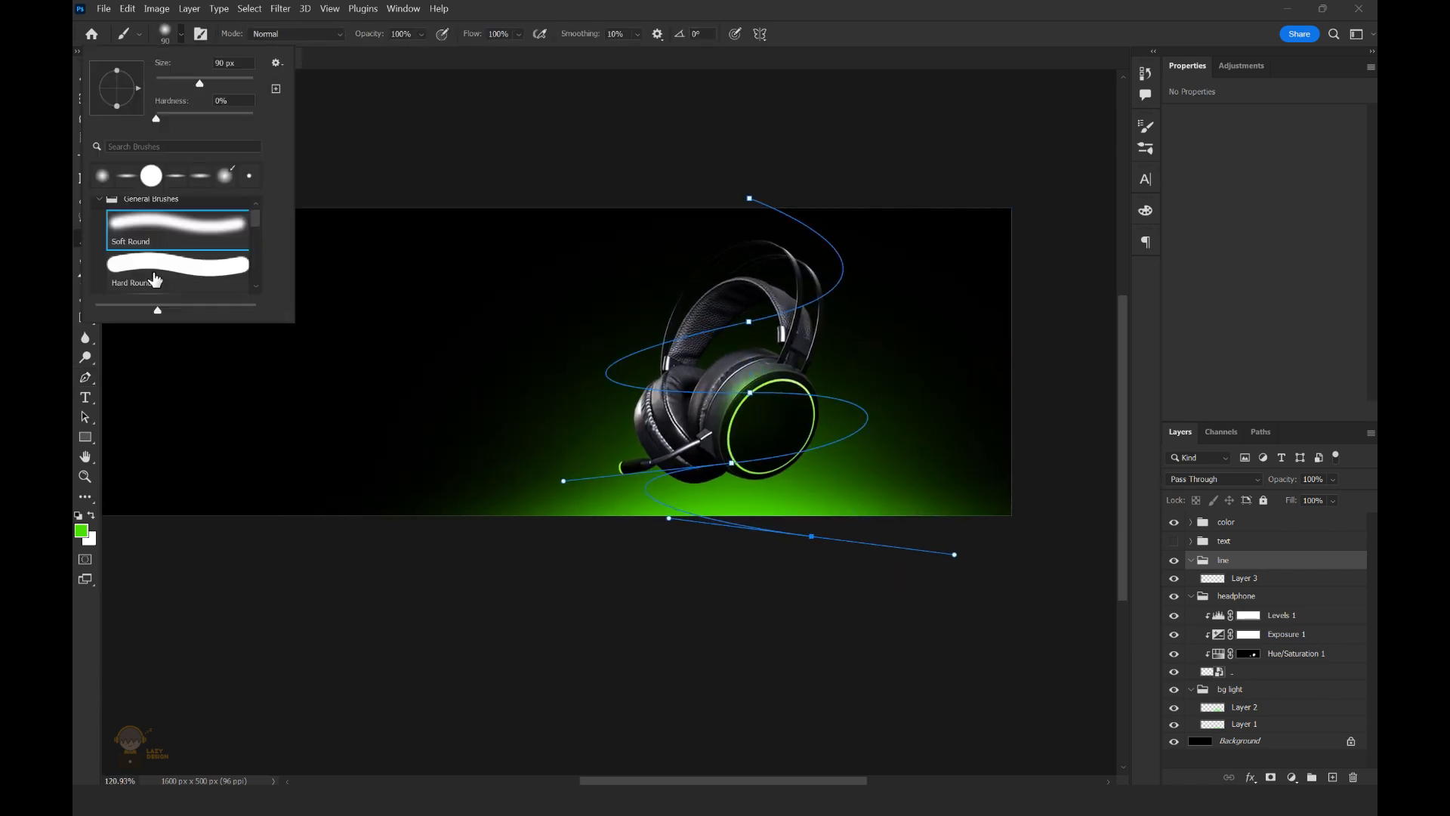
key(Return)
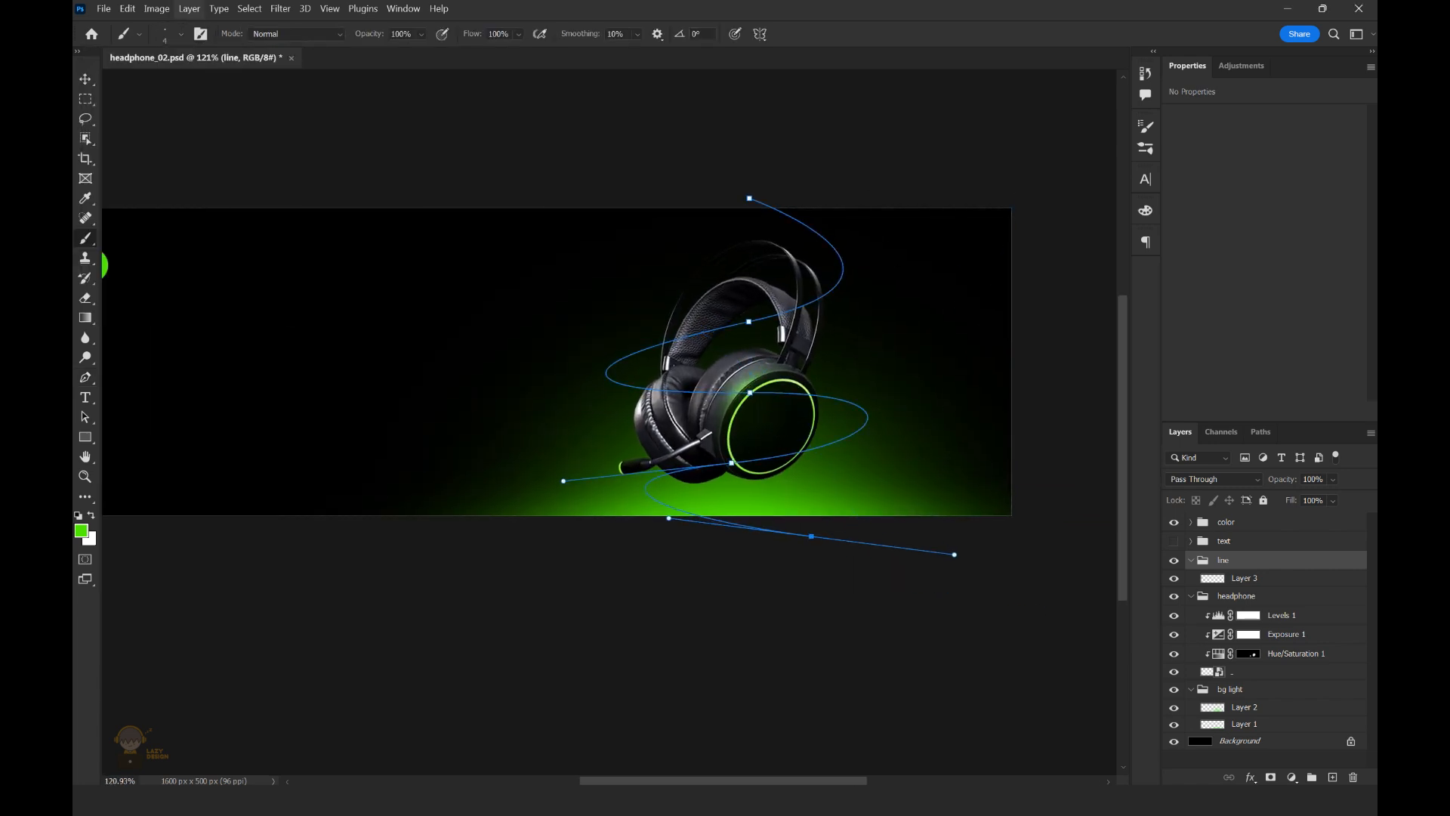
click(180, 34)
text(3.5)
key(Return)
Stroke the winding path with the green brush on the line group's empty layer and dismiss the path.
key(p)
right_click(769, 372)
click(1245, 577)
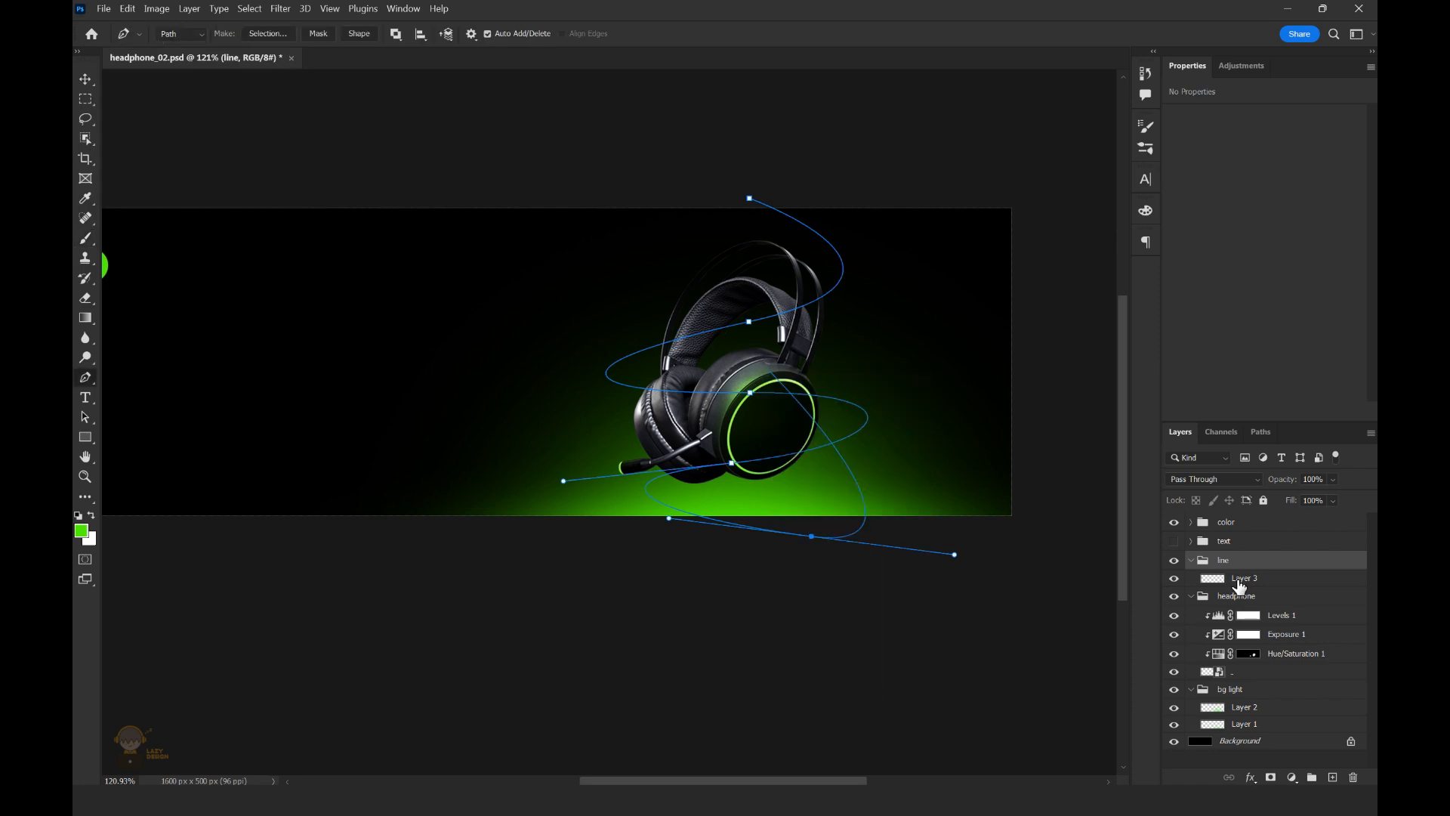
right_click(755, 399)
click(811, 502)
click(819, 252)
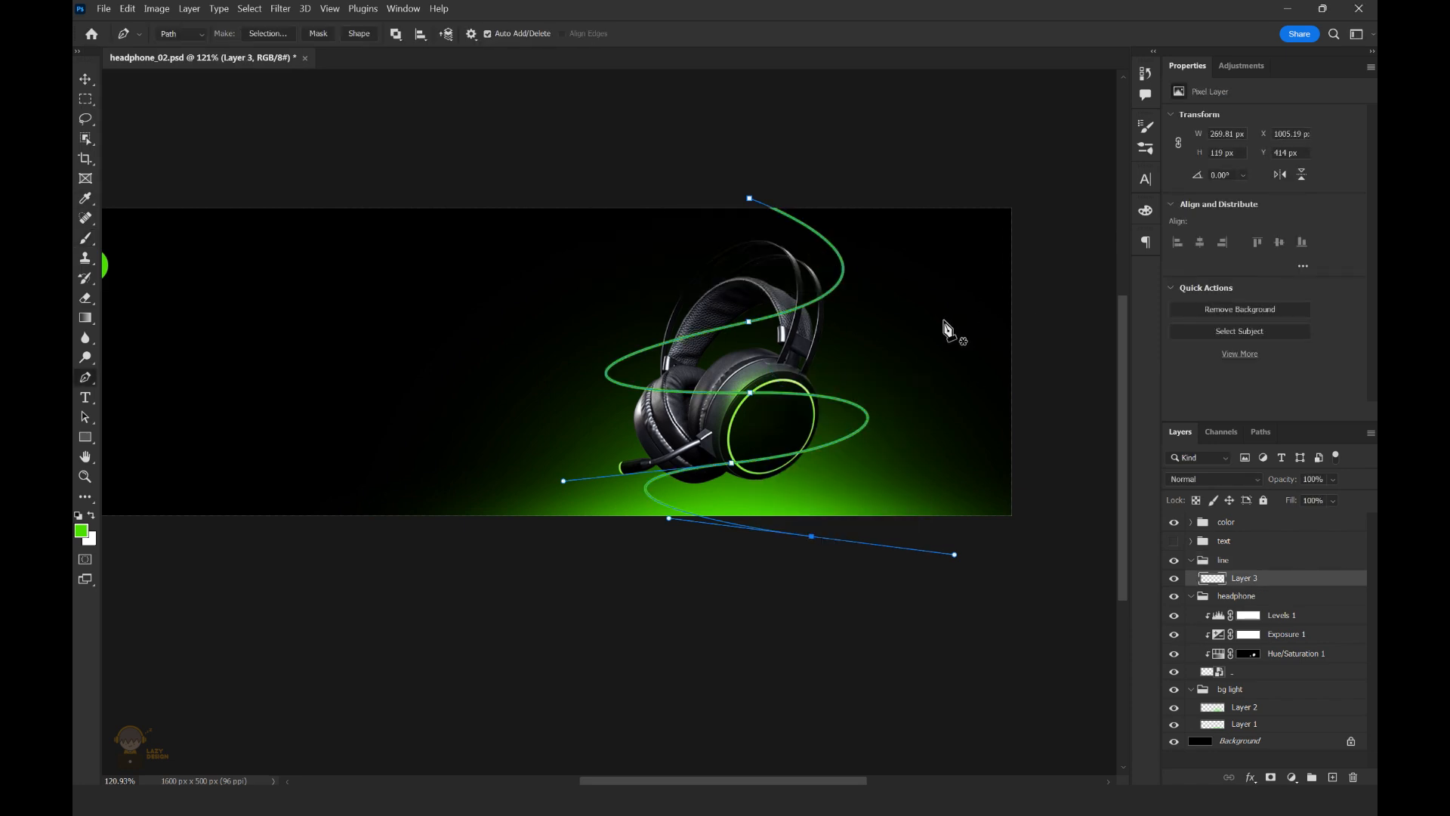
key(Return)
scroll(750, 332, down, 3)
scroll(749, 332, up, 6)
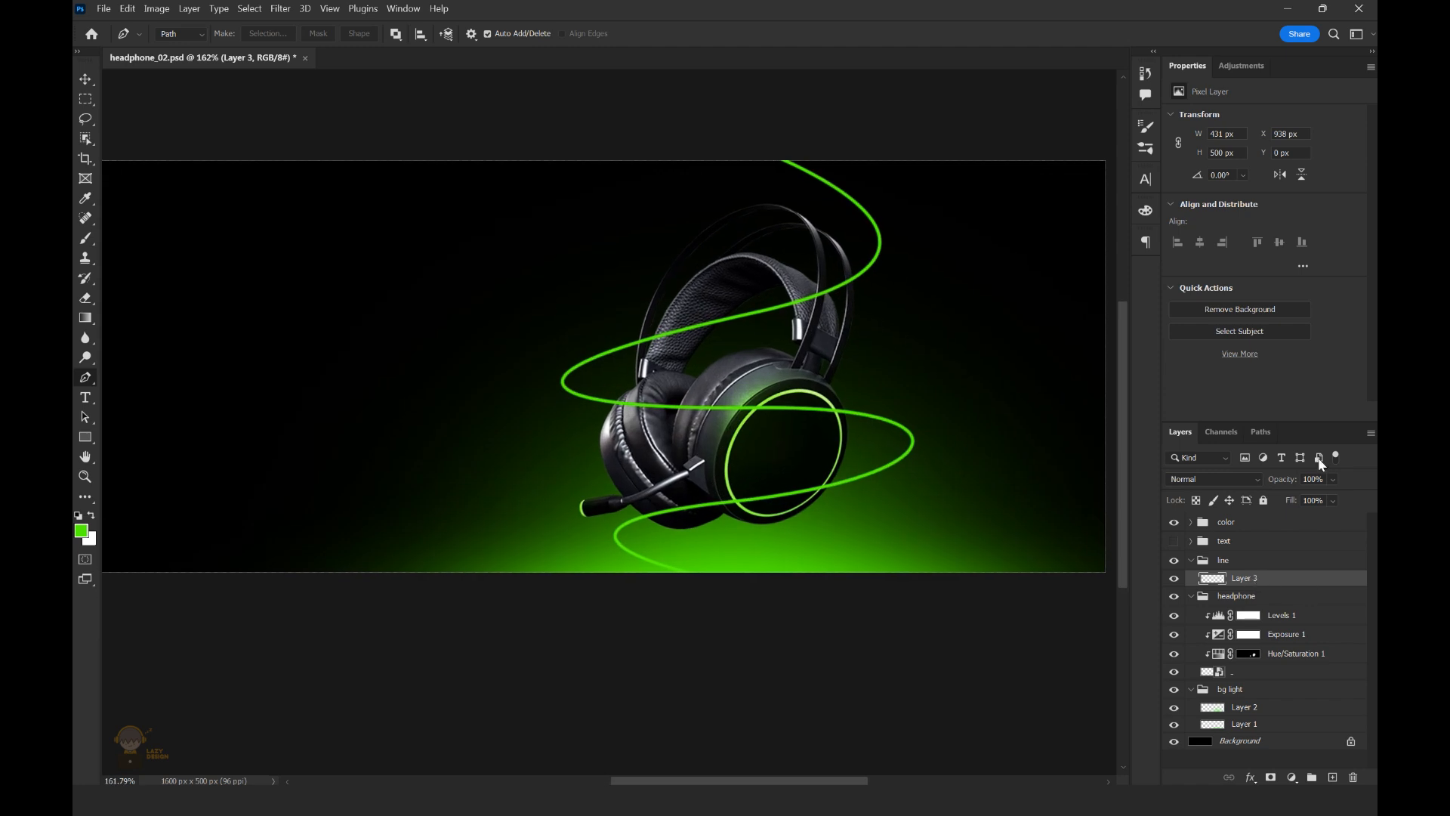
Mask the green line with the inverted headphone outline so that it is hidden over the headphone.
ctrl+click(1208, 671)
click(1271, 780)
key(ctrl+z)
key(ctrl+shift+i)
click(1271, 778)
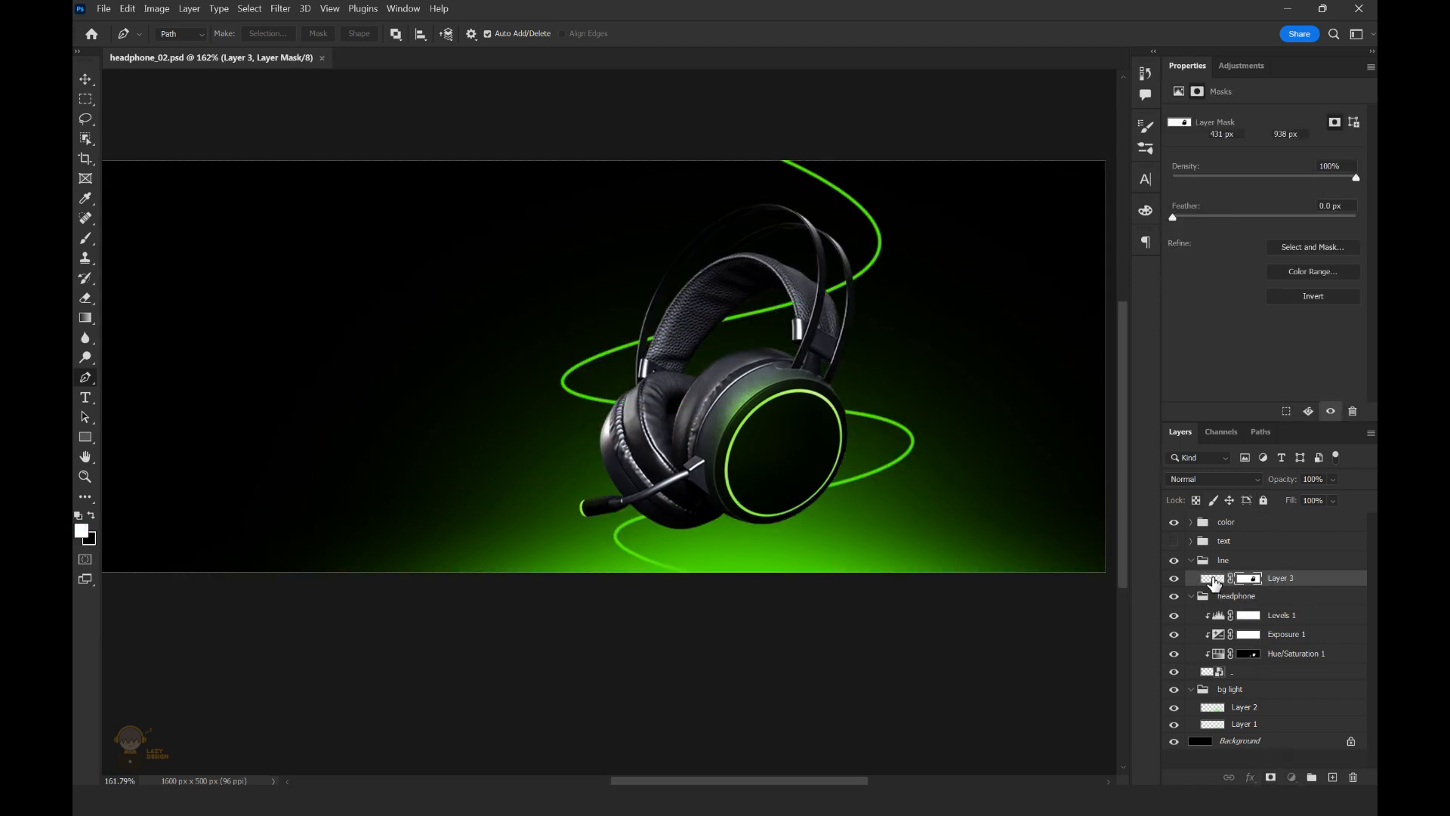
Paint white on the line's mask with a hard 80 px brush to reveal it across the headband and lower earcup.
scroll(724, 372, up, 2)
key(b)
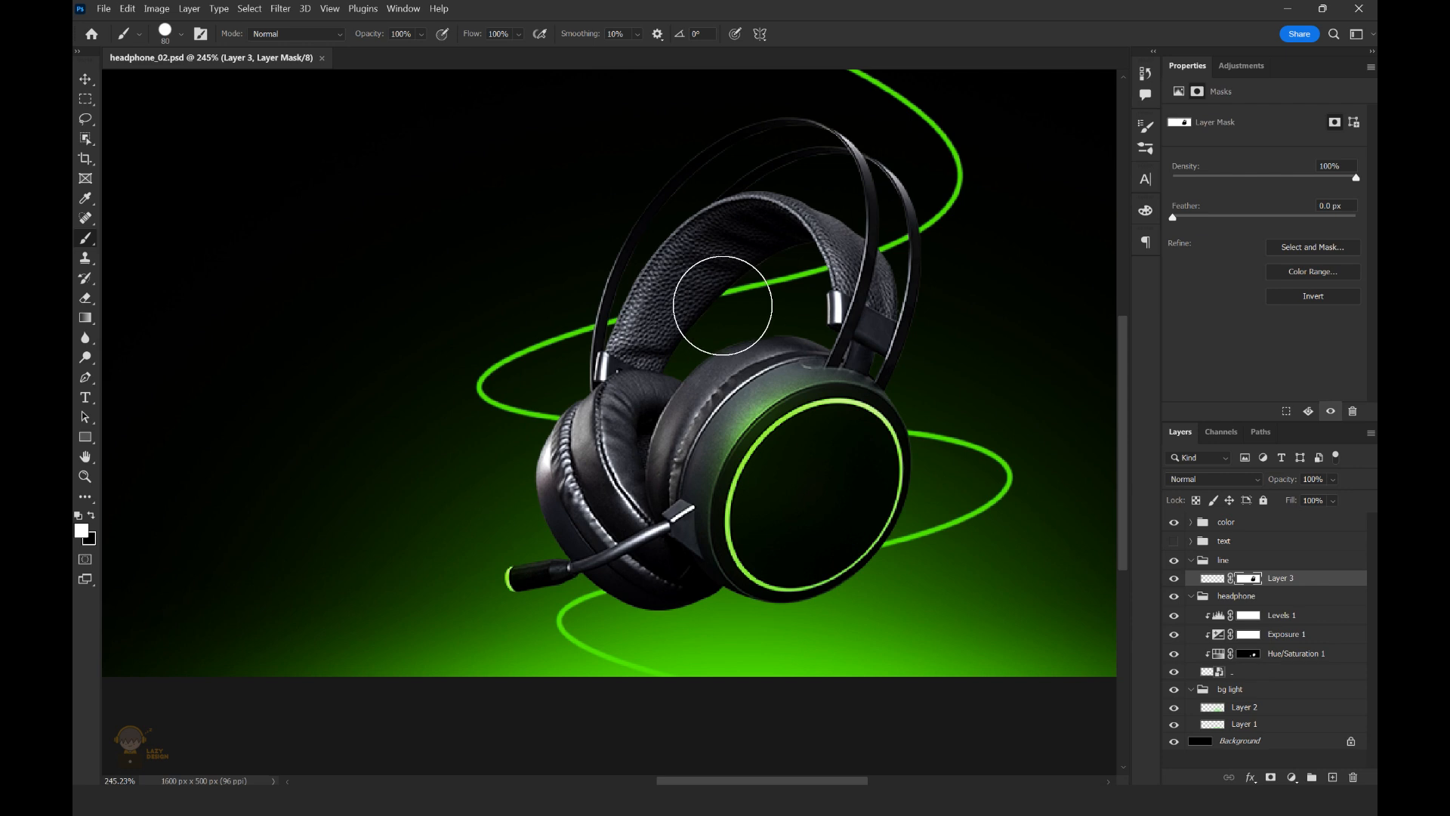
click(771, 295)
scroll(757, 494, down, 1)
drag(724, 497, 704, 504)
scroll(748, 374, down, 2)
scroll(790, 343, up, 1)
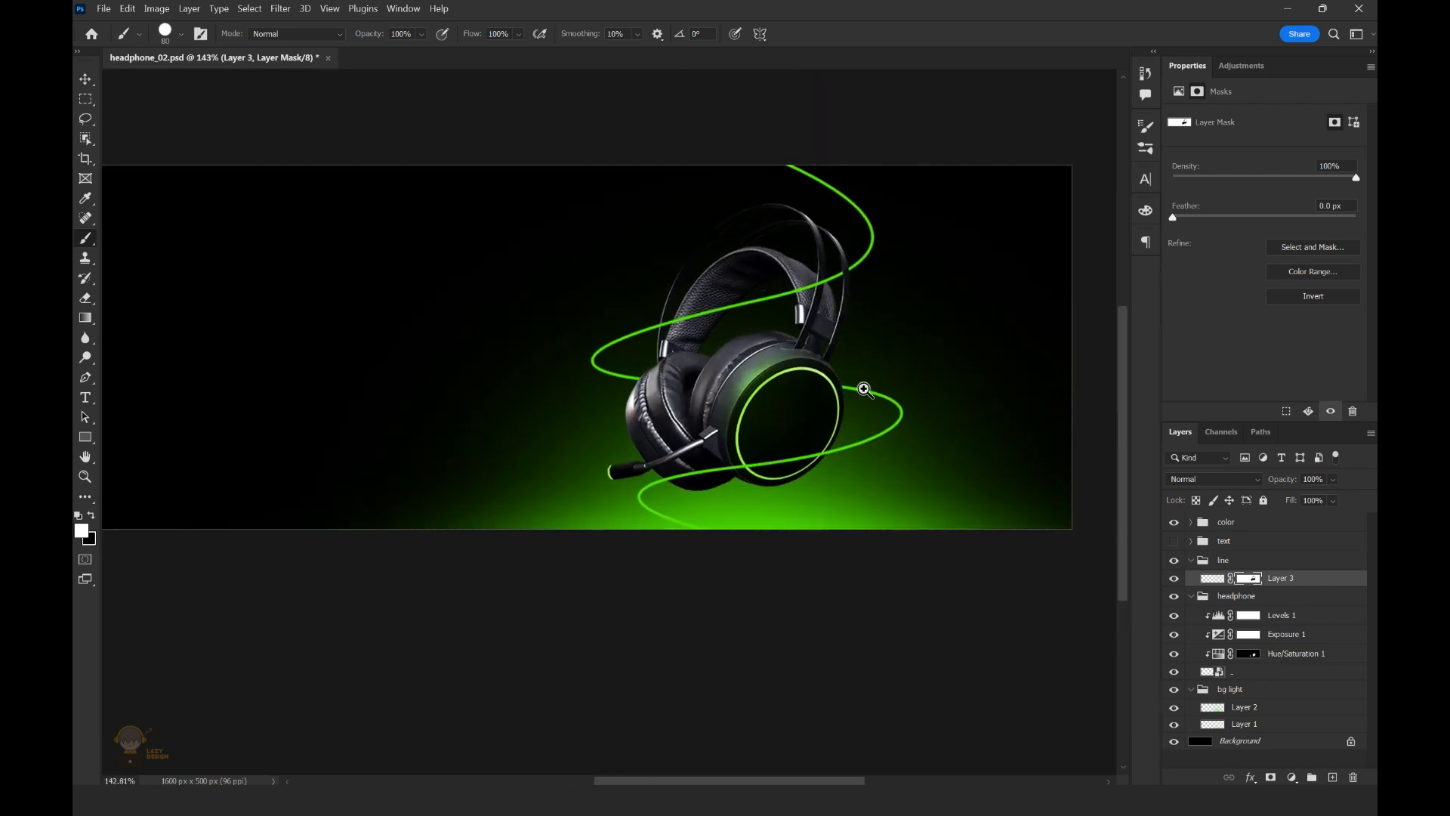
Refine the line's mask with black and white brush strokes around the lower earcup and the headband's outer bows.
scroll(864, 389, up, 2)
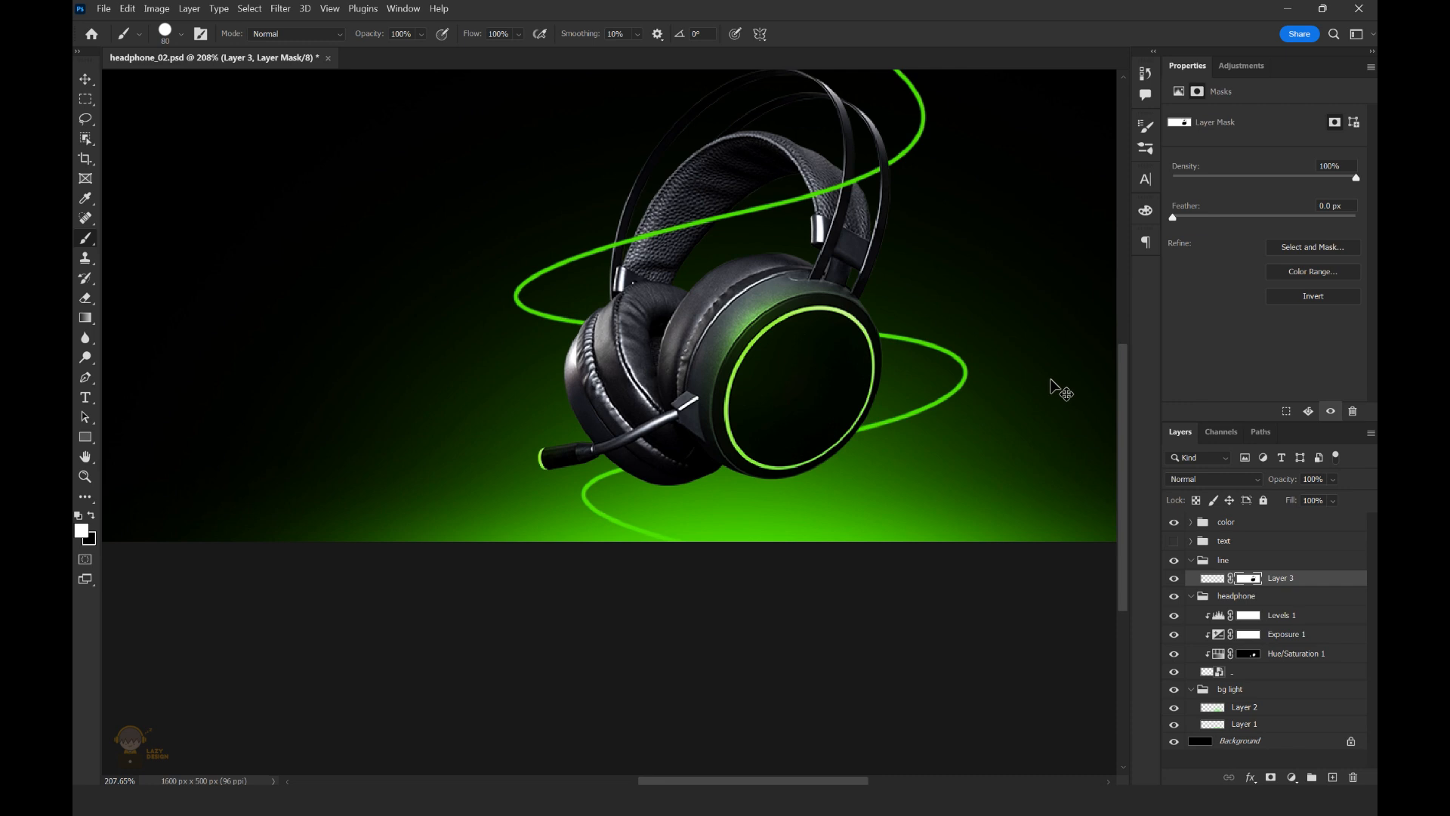
key(x)
drag(870, 428, 571, 467)
mouse_move(855, 308)
mouse_down()
mouse_move(805, 290)
mouse_move(789, 311)
mouse_move(827, 301)
mouse_up()
scroll(833, 307, up, 4)
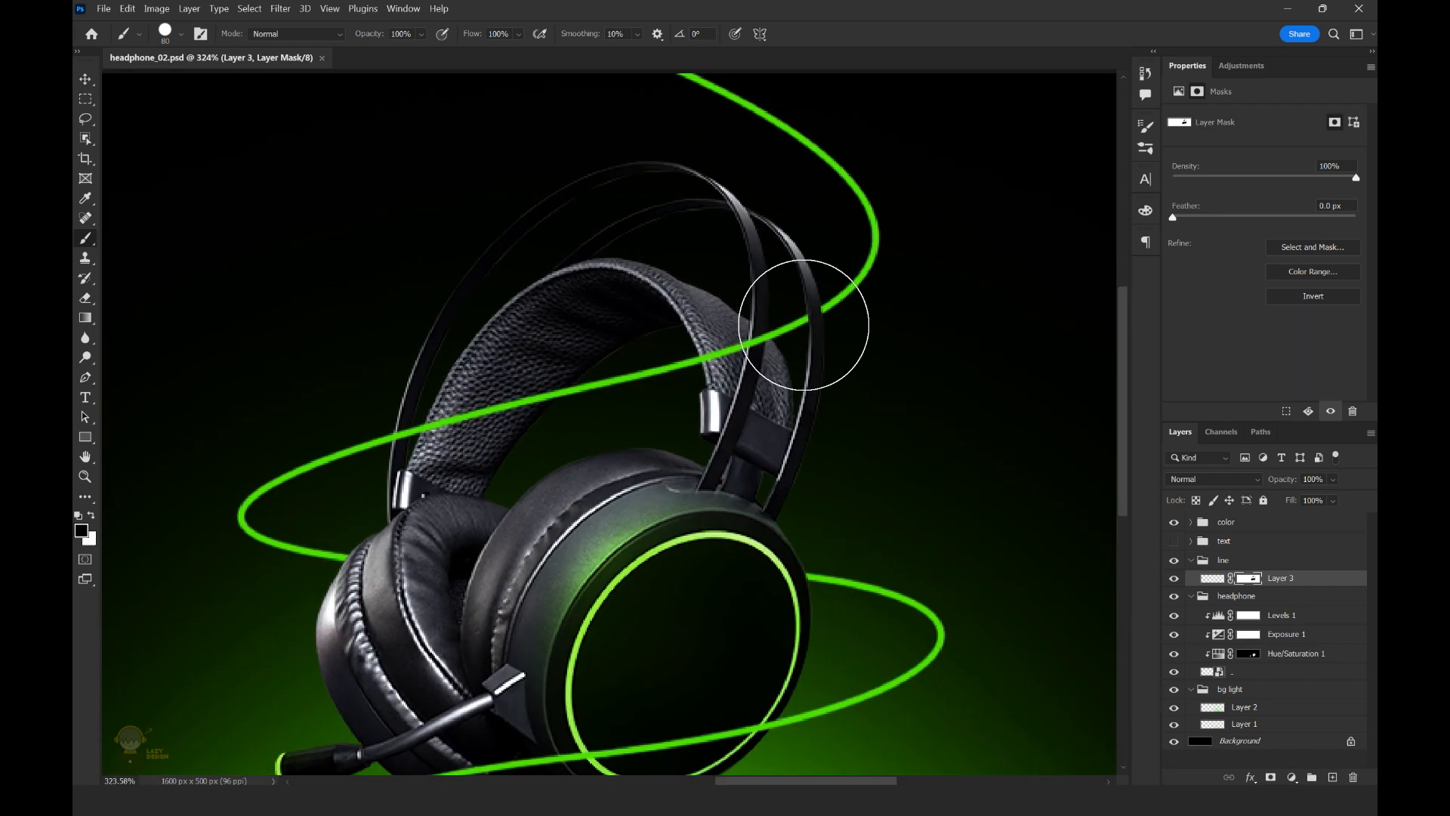
scroll(735, 347, down, 3)
drag(735, 347, 716, 339)
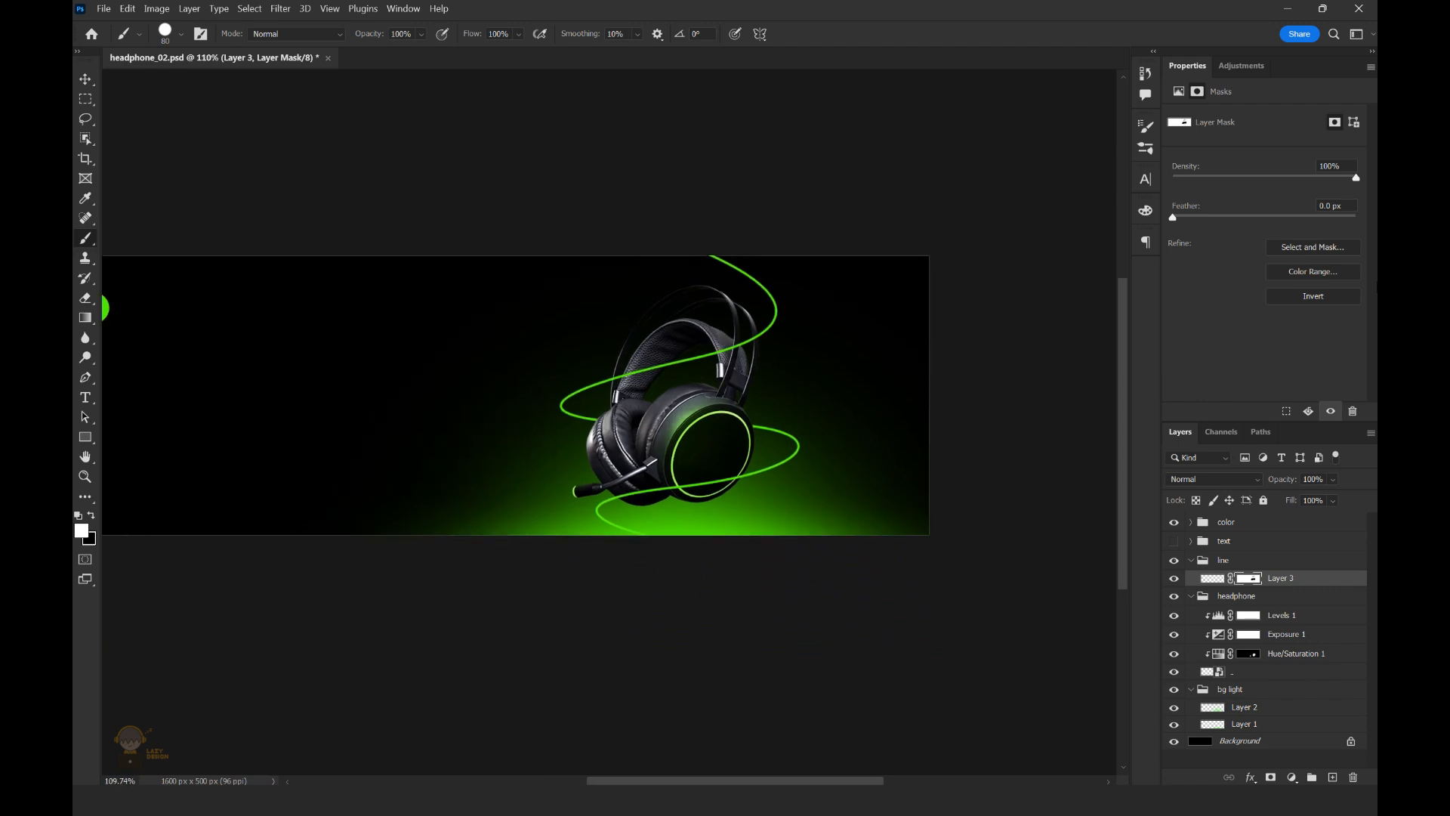
Add a green outer glow to the line layer with about 50% opacity, 5% spread and about 35 px size, and save.
click(1212, 577)
click(1250, 777)
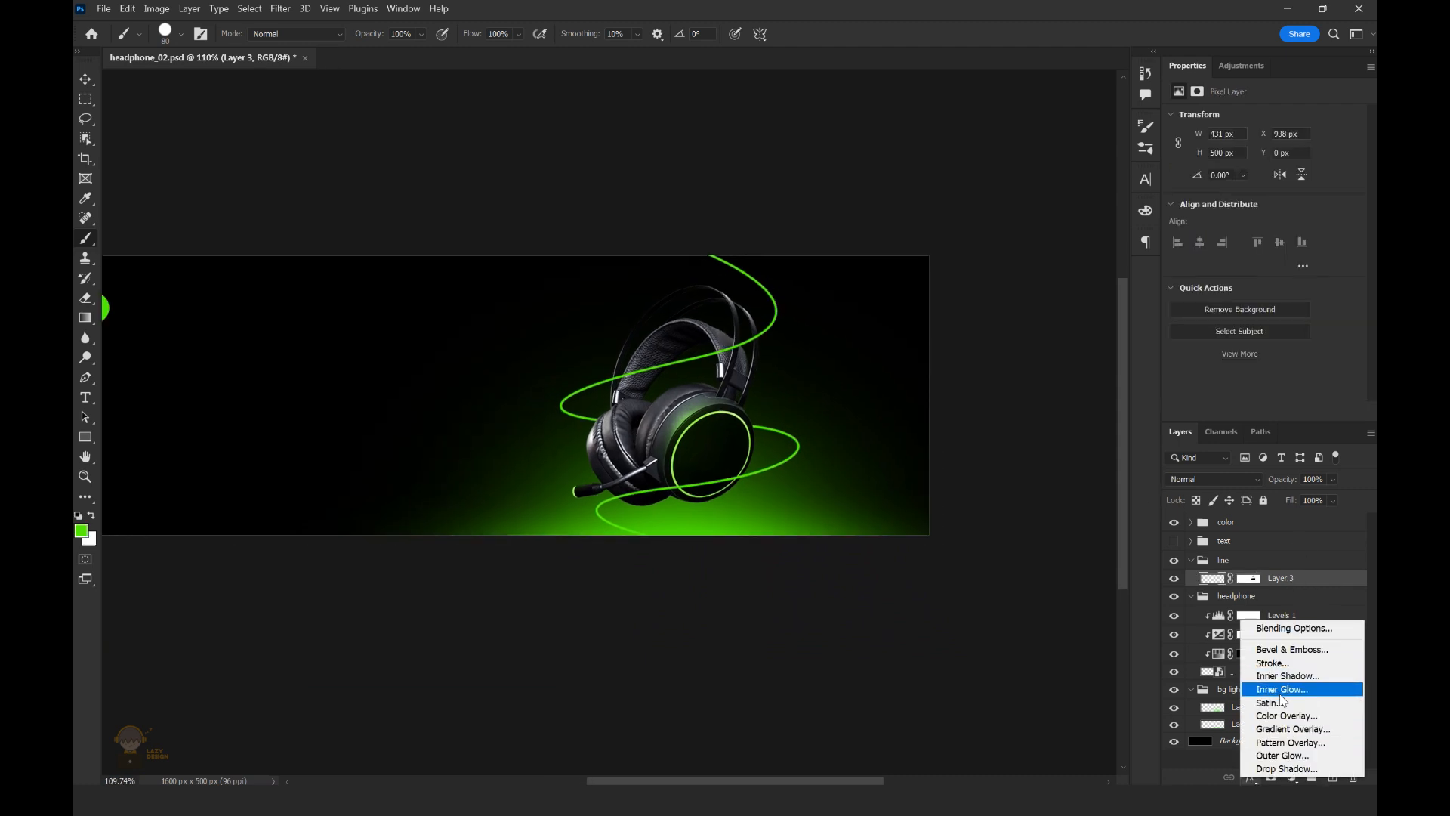
click(1301, 756)
drag(718, 111, 1126, 212)
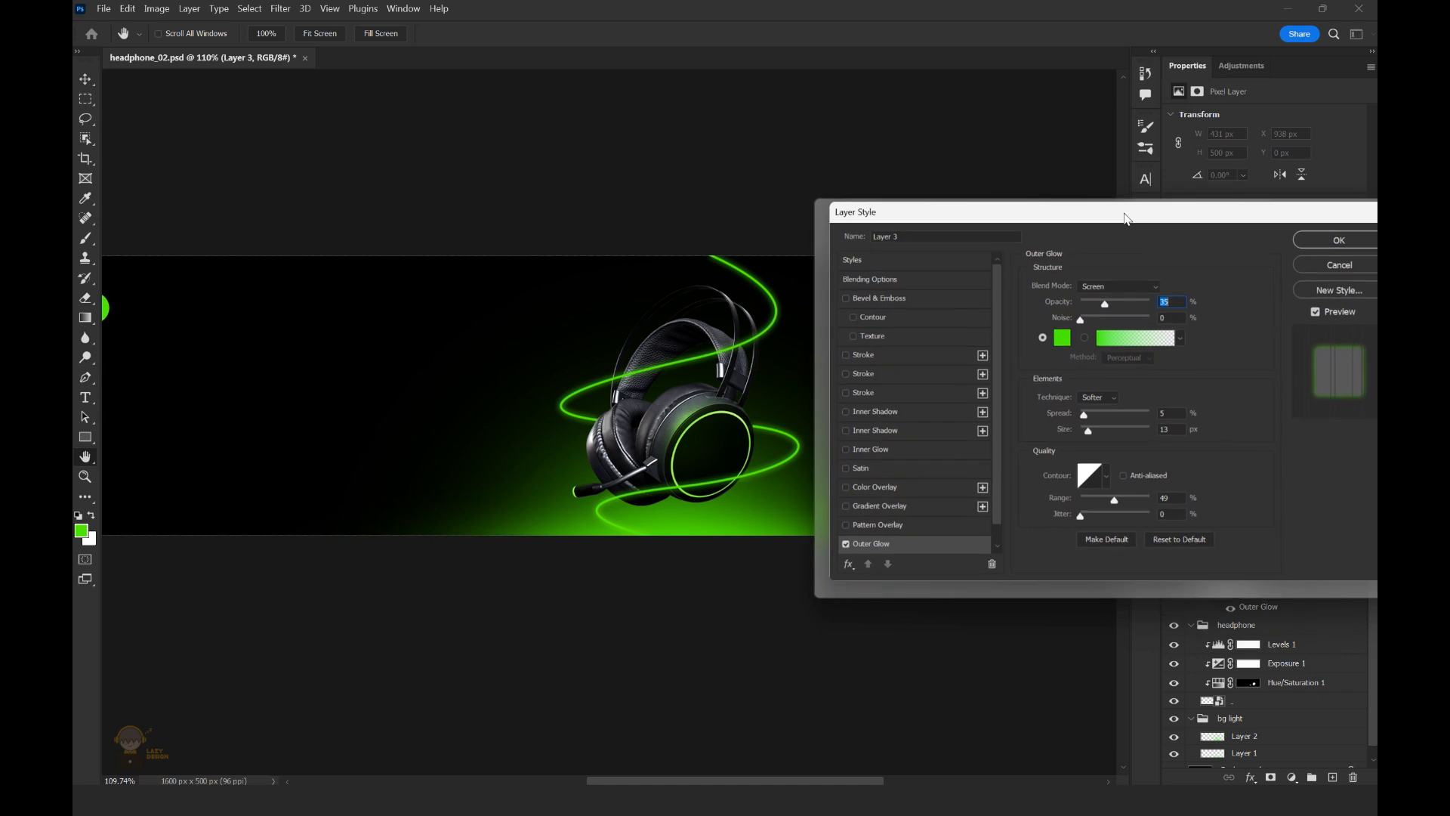
drag(1099, 449, 1101, 449)
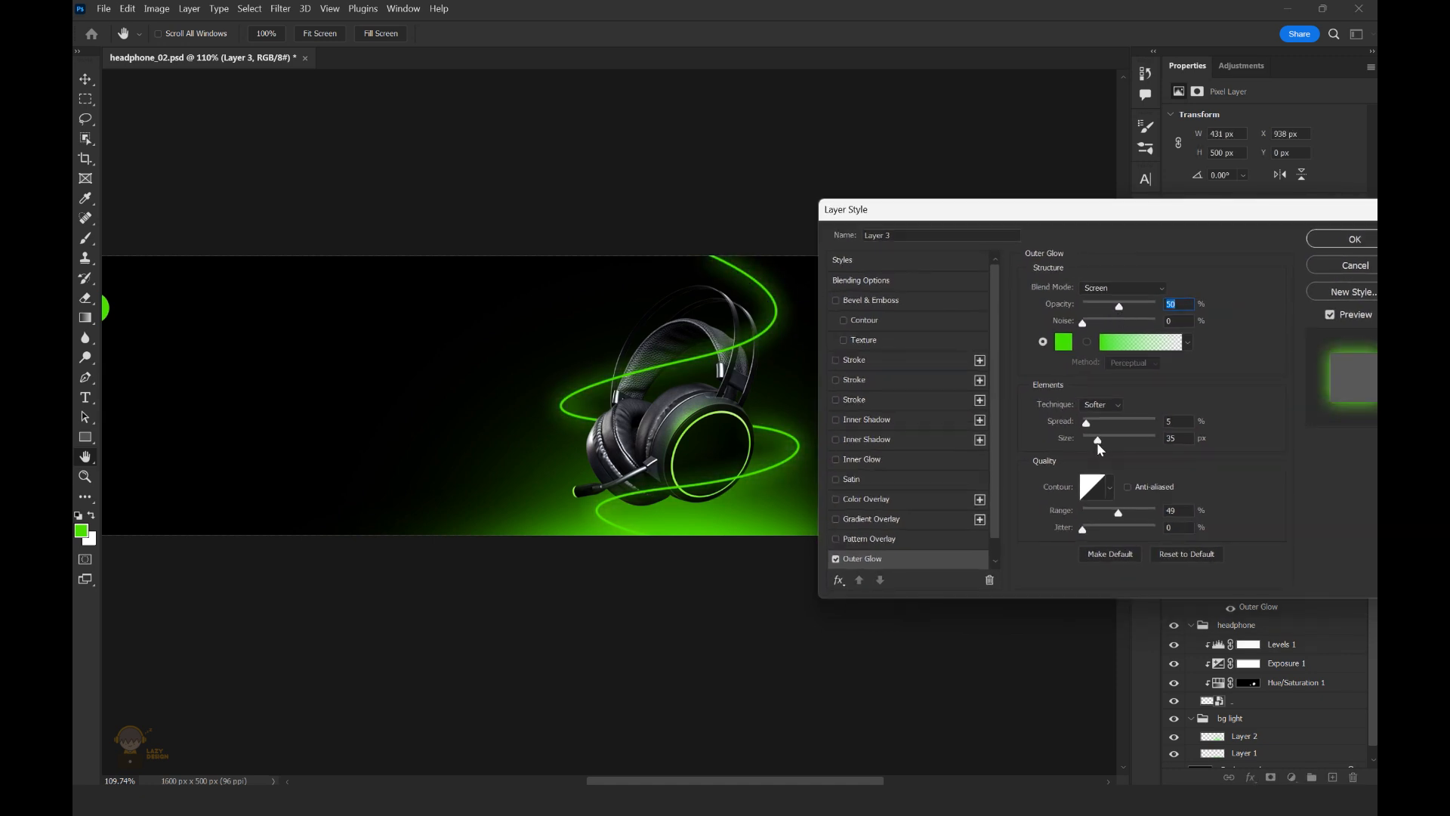
drag(1114, 307, 1118, 307)
drag(1160, 208, 1054, 227)
click(1247, 258)
scroll(906, 241, down, 5)
scroll(846, 302, up, 3)
key(ctrl+s)
scroll(704, 312, up, 1)
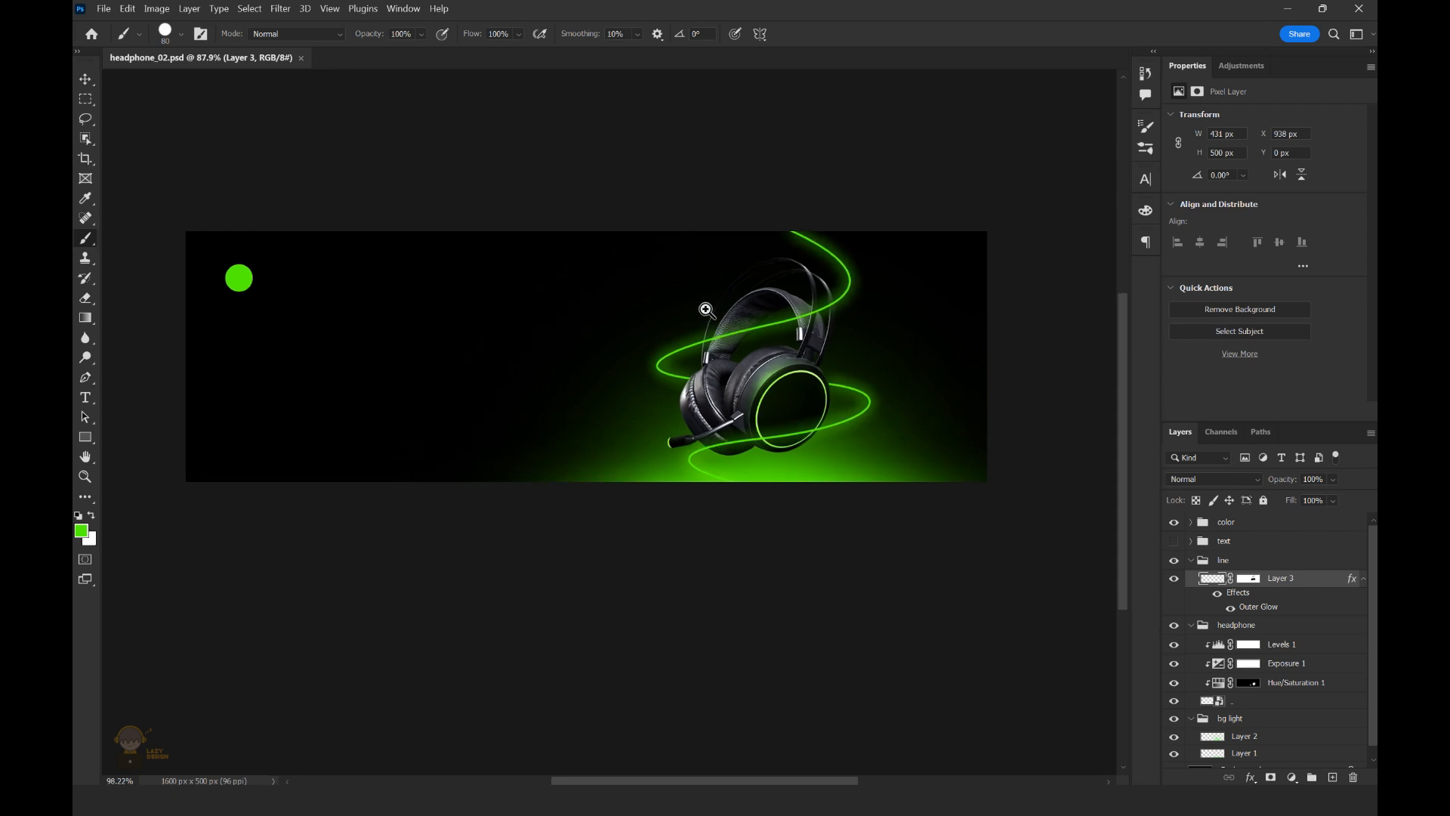
drag(727, 286, 722, 304)
scroll(687, 340, up, 1)
right_click(90, 441)
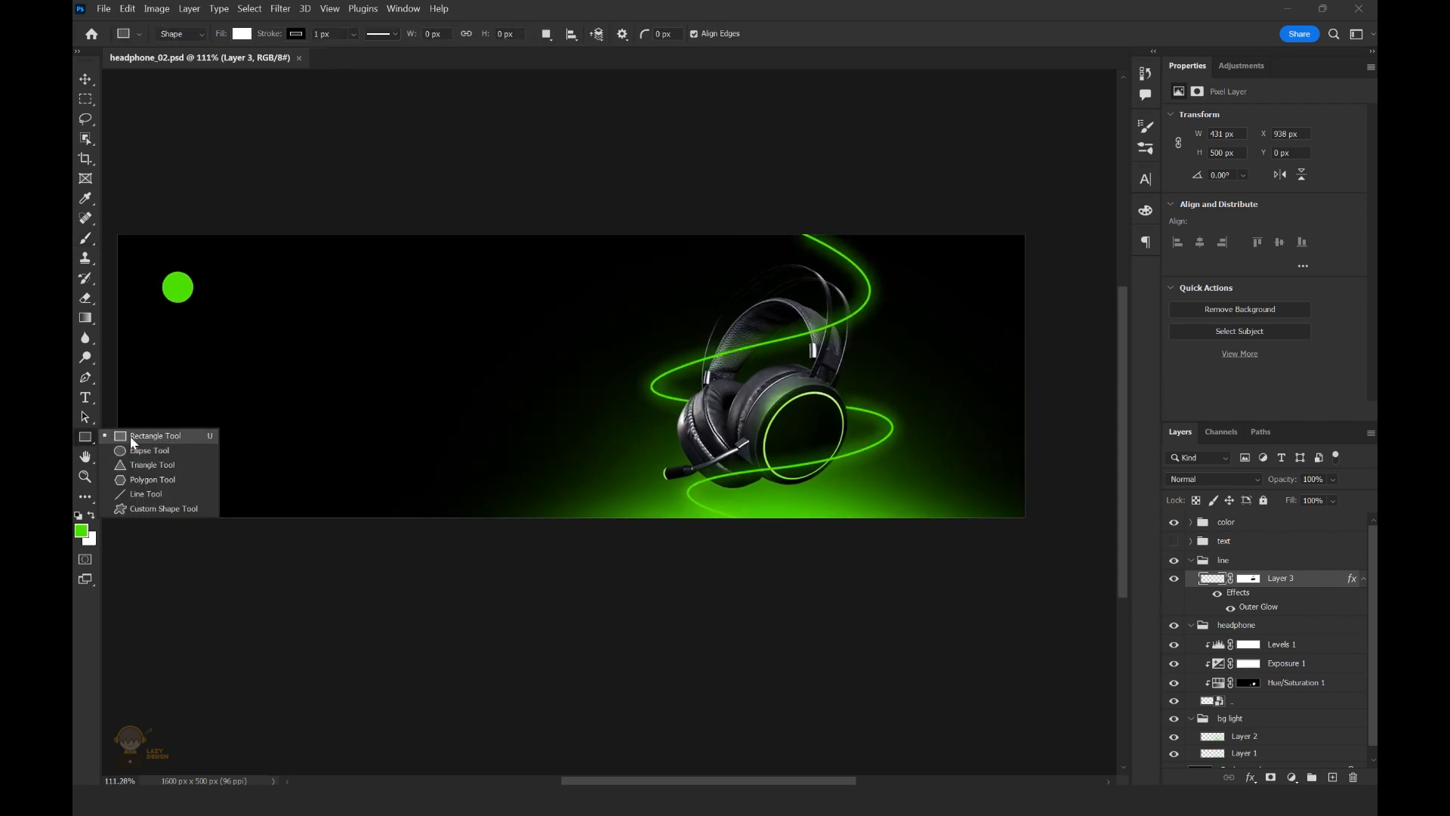
click(140, 450)
Paint white on the headphone's Hue/Saturation mask over the front earcup with a soft round brush and save the file.
scroll(325, 217, up, 1)
scroll(325, 216, down, 1)
scroll(326, 217, up, 3)
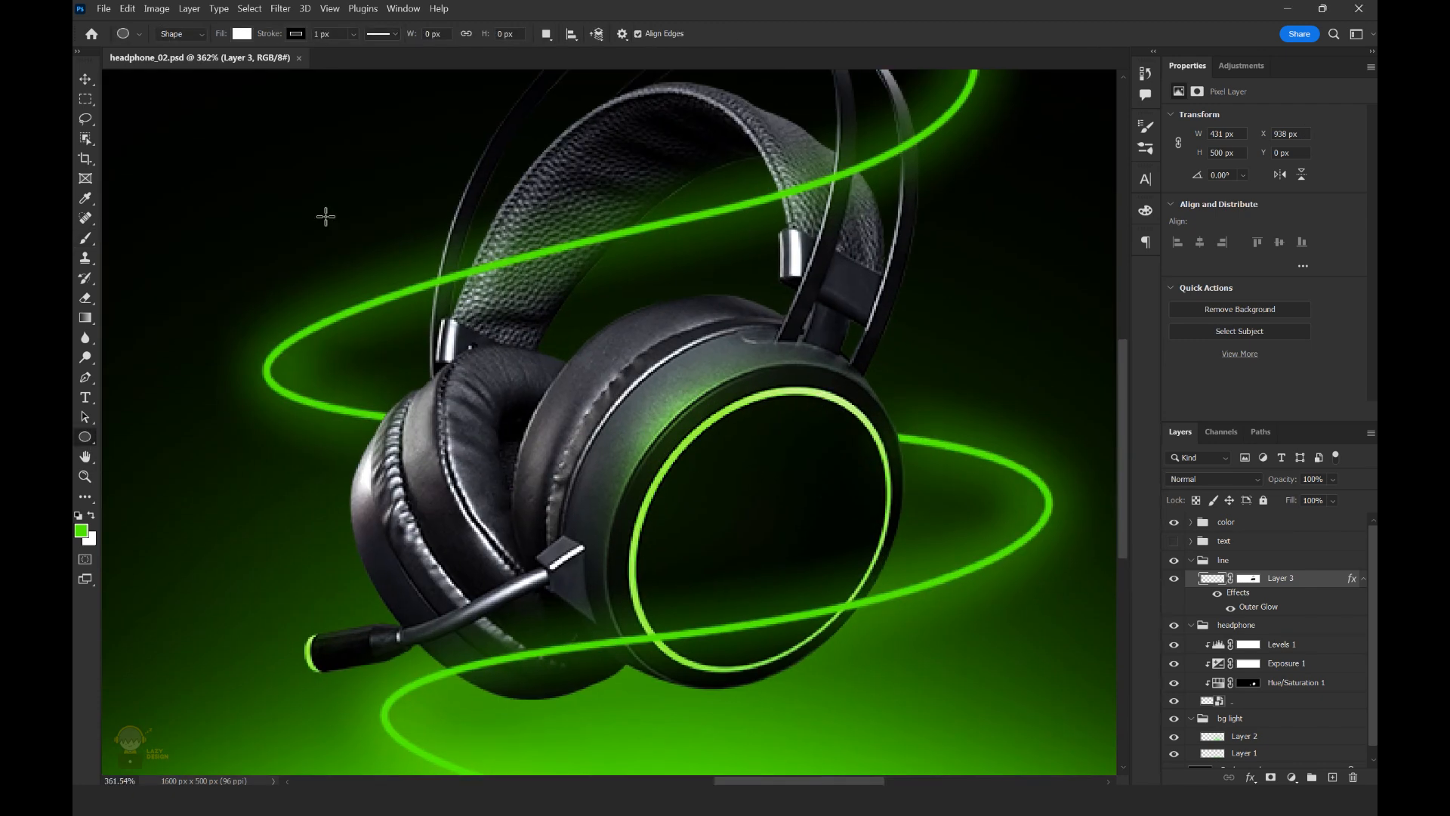
key(v)
click(818, 401)
click(1248, 683)
key(b)
mouse_move(799, 398)
mouse_down()
mouse_move(854, 459)
mouse_move(795, 333)
mouse_up()
key(ctrl+z)
click(167, 35)
click(175, 231)
click(805, 447)
scroll(859, 347, down, 7)
key(ctrl+s)
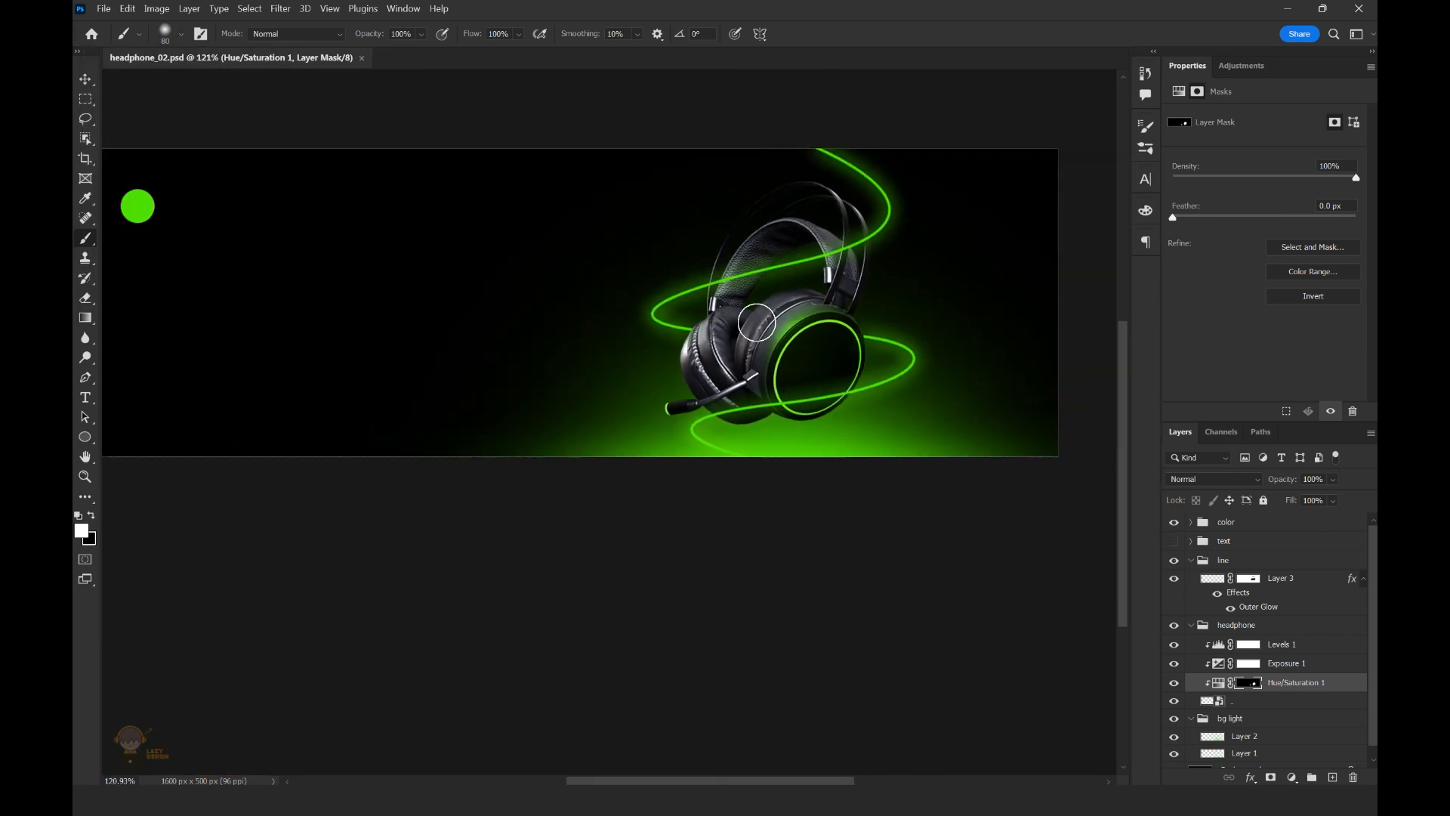
Create a new layer above the line group, place it in a group named logo and save the file.
scroll(816, 400, down, 2)
scroll(769, 317, up, 3)
click(86, 79)
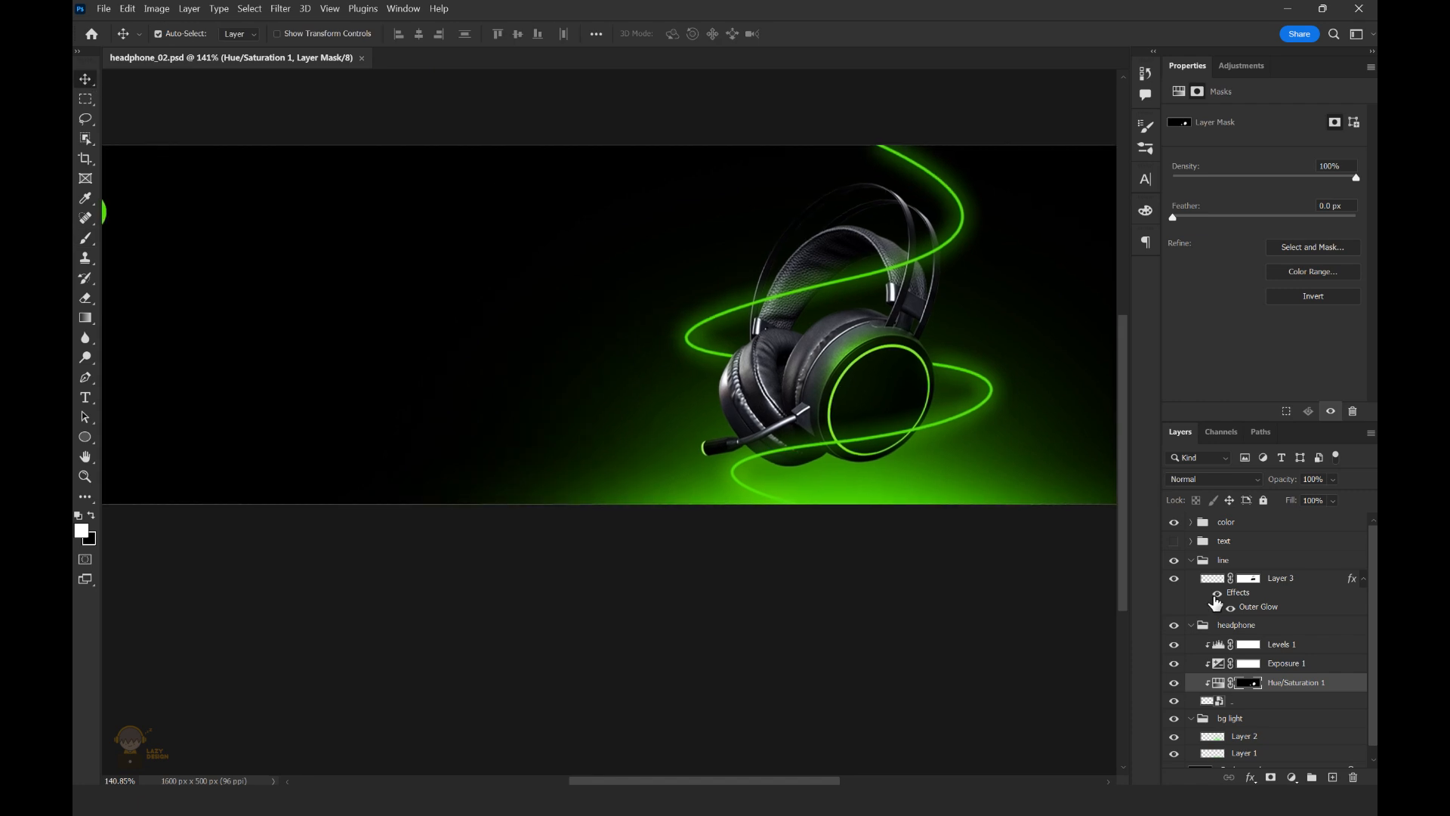
click(1238, 559)
click(1332, 777)
key(ctrl+g)
double_click(1228, 560)
text(logo)
key(Return)
scroll(629, 317, down, 2)
drag(629, 317, 634, 335)
key(ctrl+s)
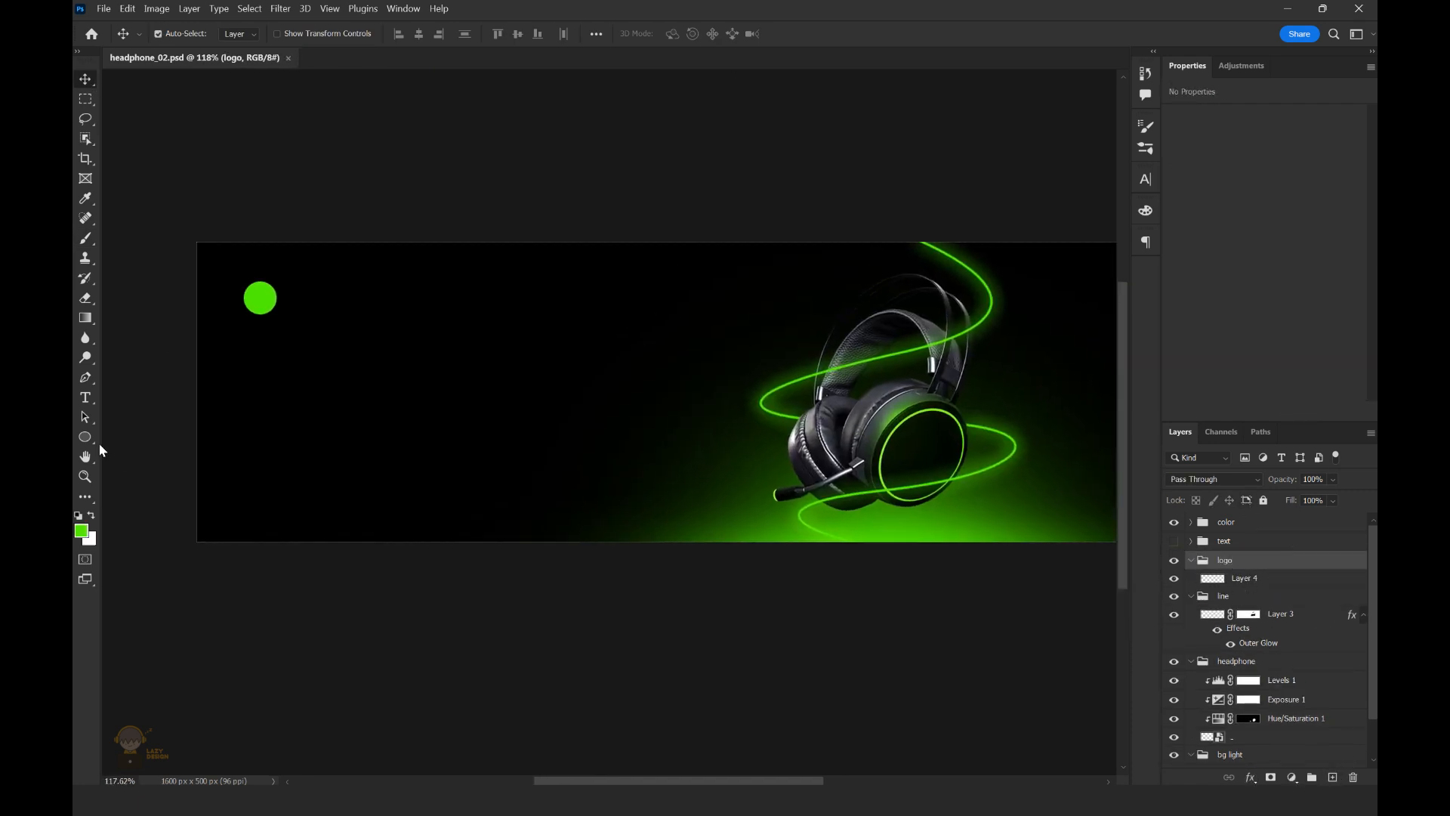
Draw a narrow white vertical bar in the banner's empty dark area with the Rectangle tool.
right_click(89, 438)
click(143, 435)
scroll(444, 375, up, 3)
drag(486, 368, 509, 496)
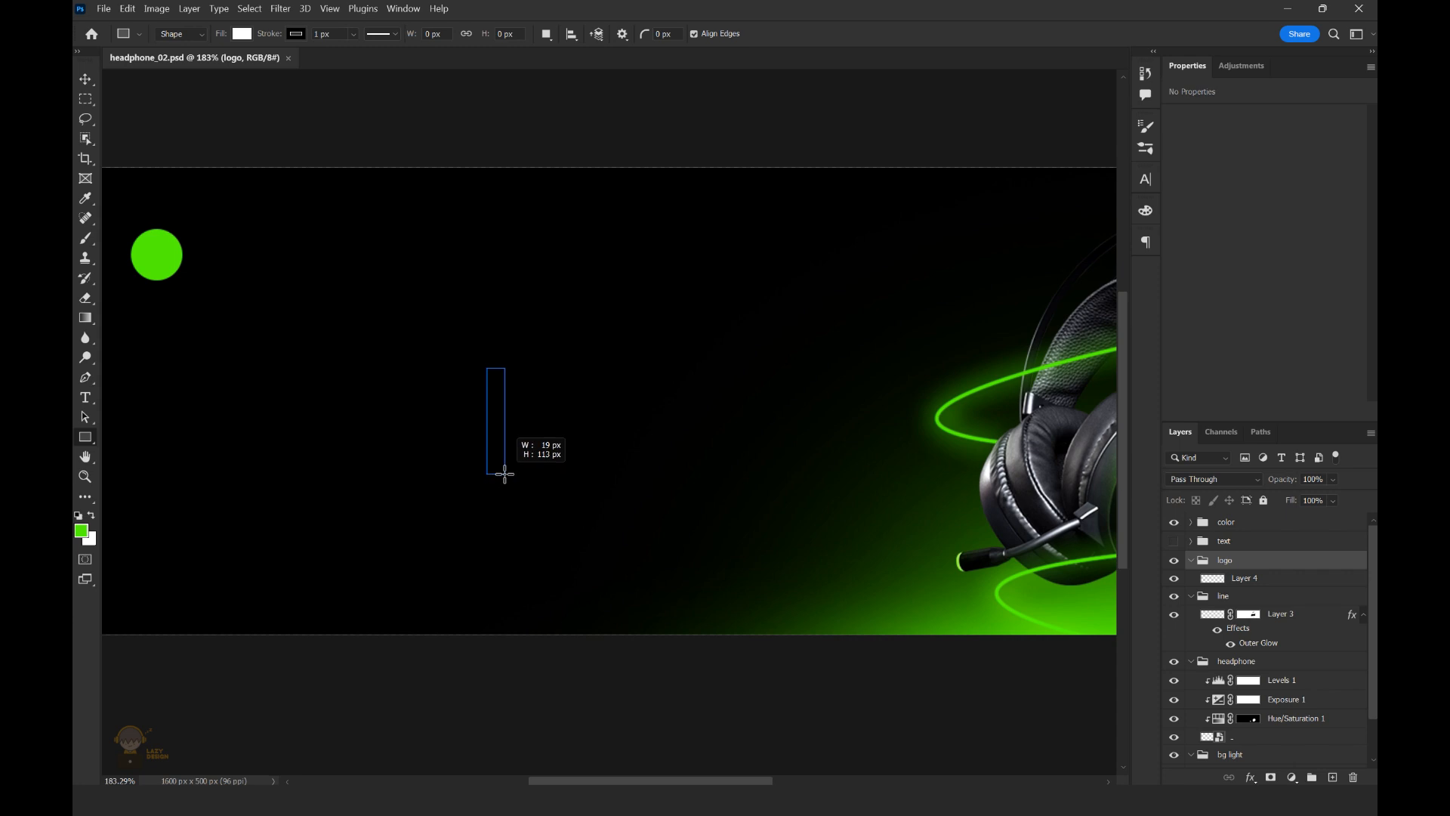
Duplicate the rounded bar to its right and stretch the copy taller.
drag(503, 438, 530, 431)
click(85, 79)
scroll(491, 398, up, 3)
key(ctrl+t)
drag(525, 357, 527, 337)
click(826, 35)
Duplicate the second bar as a third one beside it and stretch the second bar to about 150 px tall.
drag(528, 423, 559, 423)
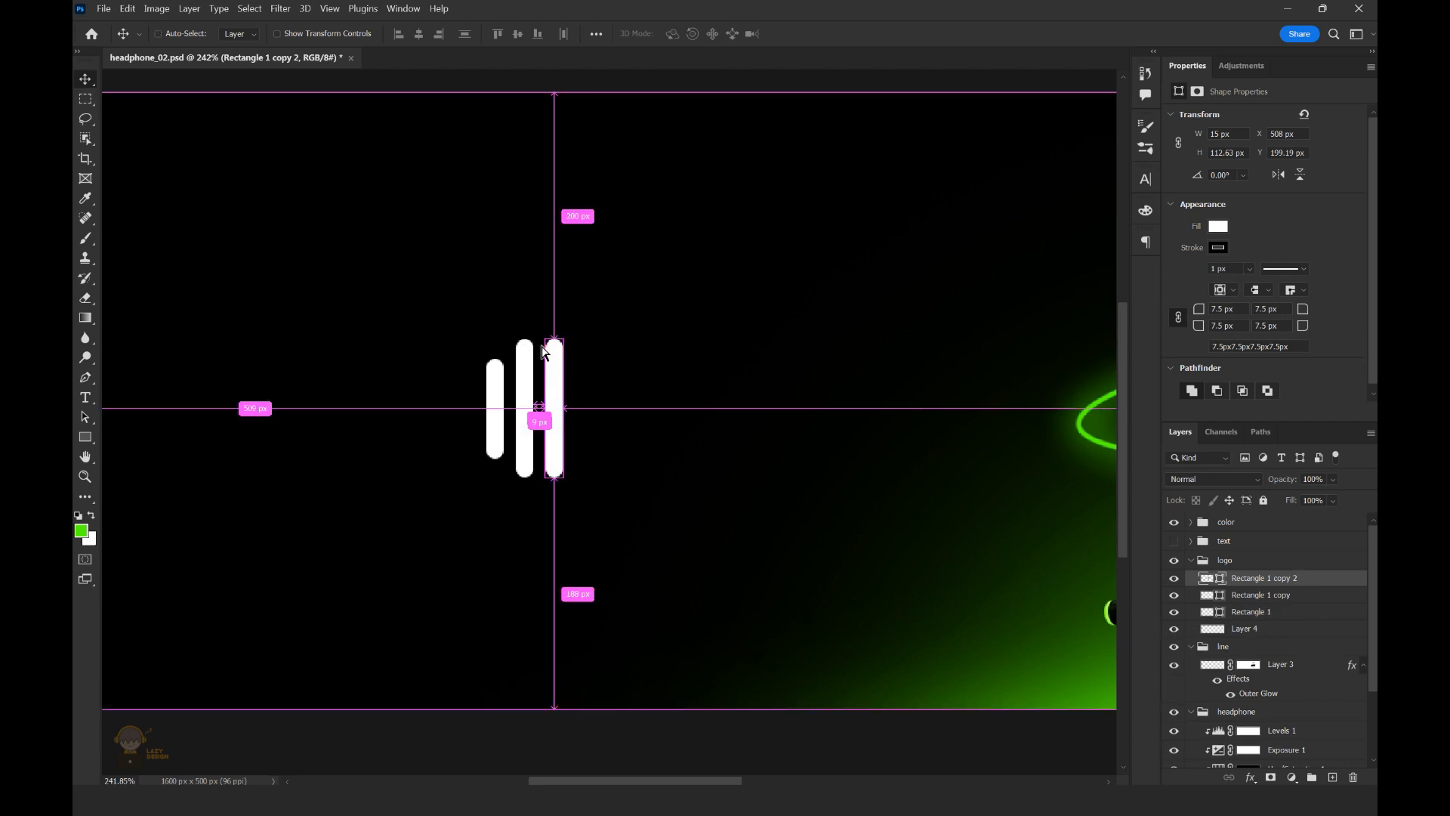
ctrl+click(531, 421)
key(ctrl+t)
drag(525, 335, 525, 322)
click(827, 34)
Adjust the third bar's height and copy the second bar as a fourth bar stretched to about 189 px tall.
ctrl+click(554, 408)
key(ctrl+t)
click(827, 35)
drag(650, 365, 647, 366)
drag(526, 465, 585, 465)
key(ctrl+t)
click(827, 35)
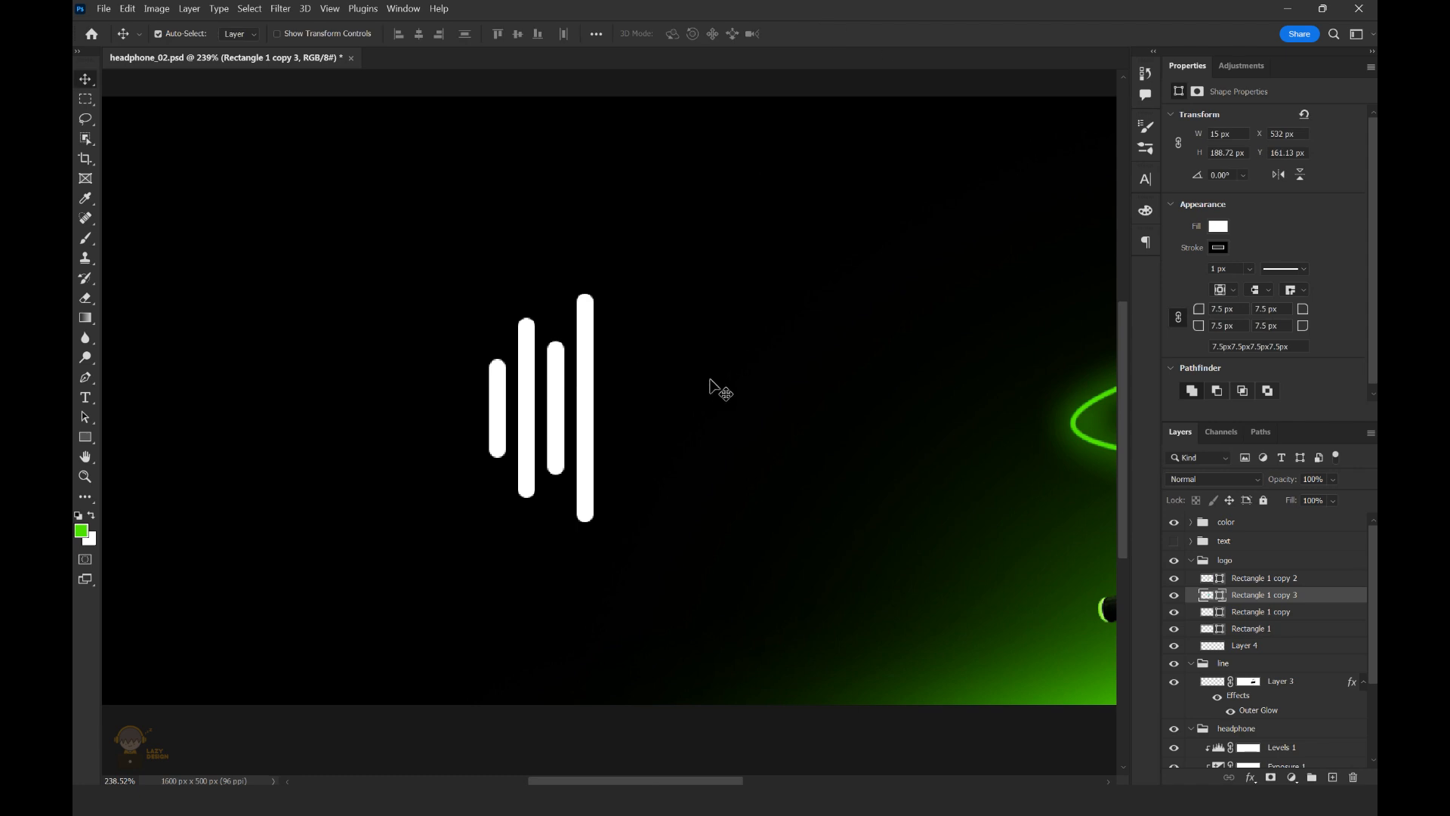
Duplicate the first three bars beyond the tallest one and flip the copies horizontally to complete a symmetrical sound-wave logo.
click(497, 423)
shift+click(526, 434)
shift+click(555, 443)
drag(551, 444, 668, 443)
key(ctrl+t)
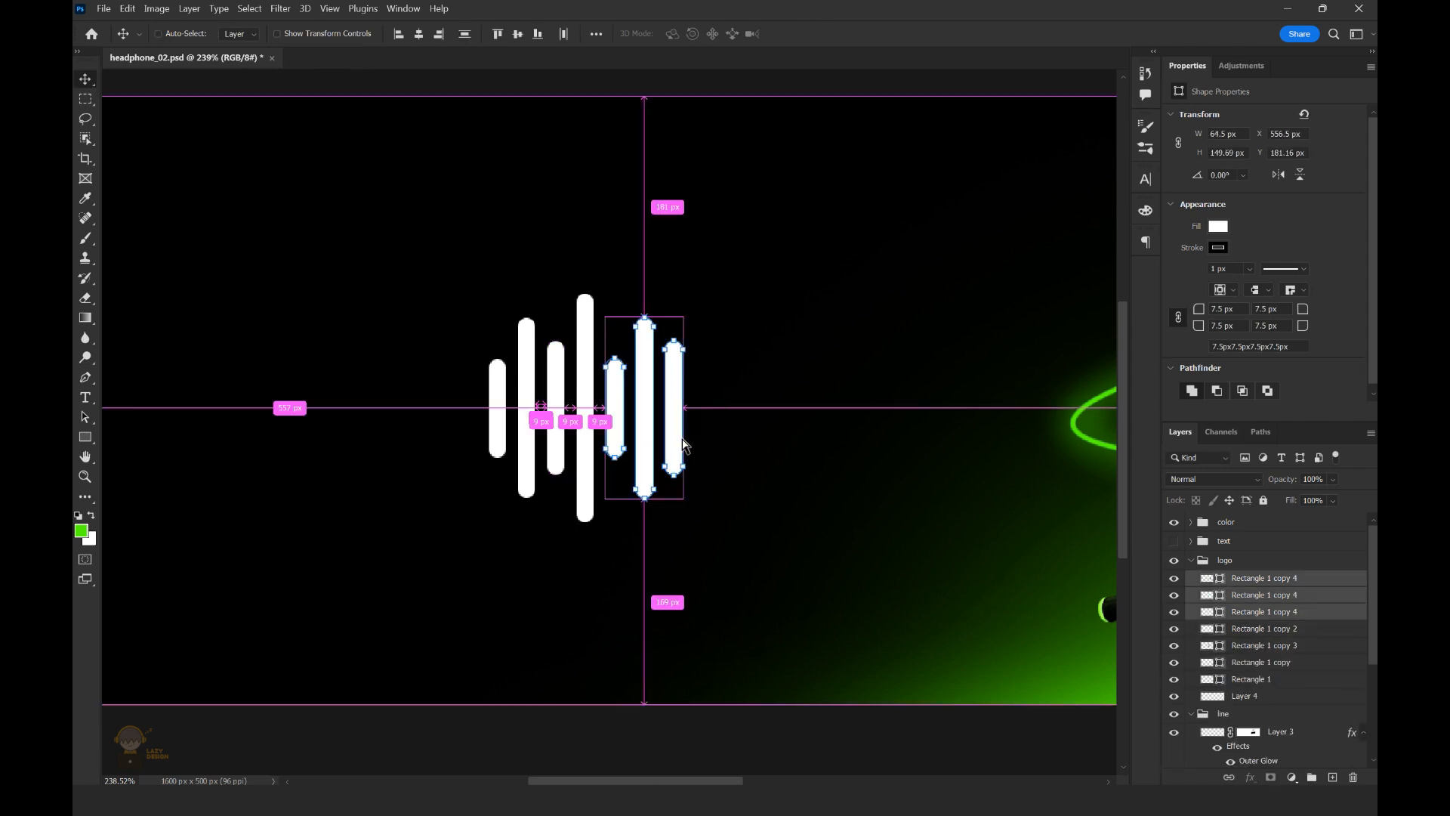
right_click(666, 429)
click(736, 735)
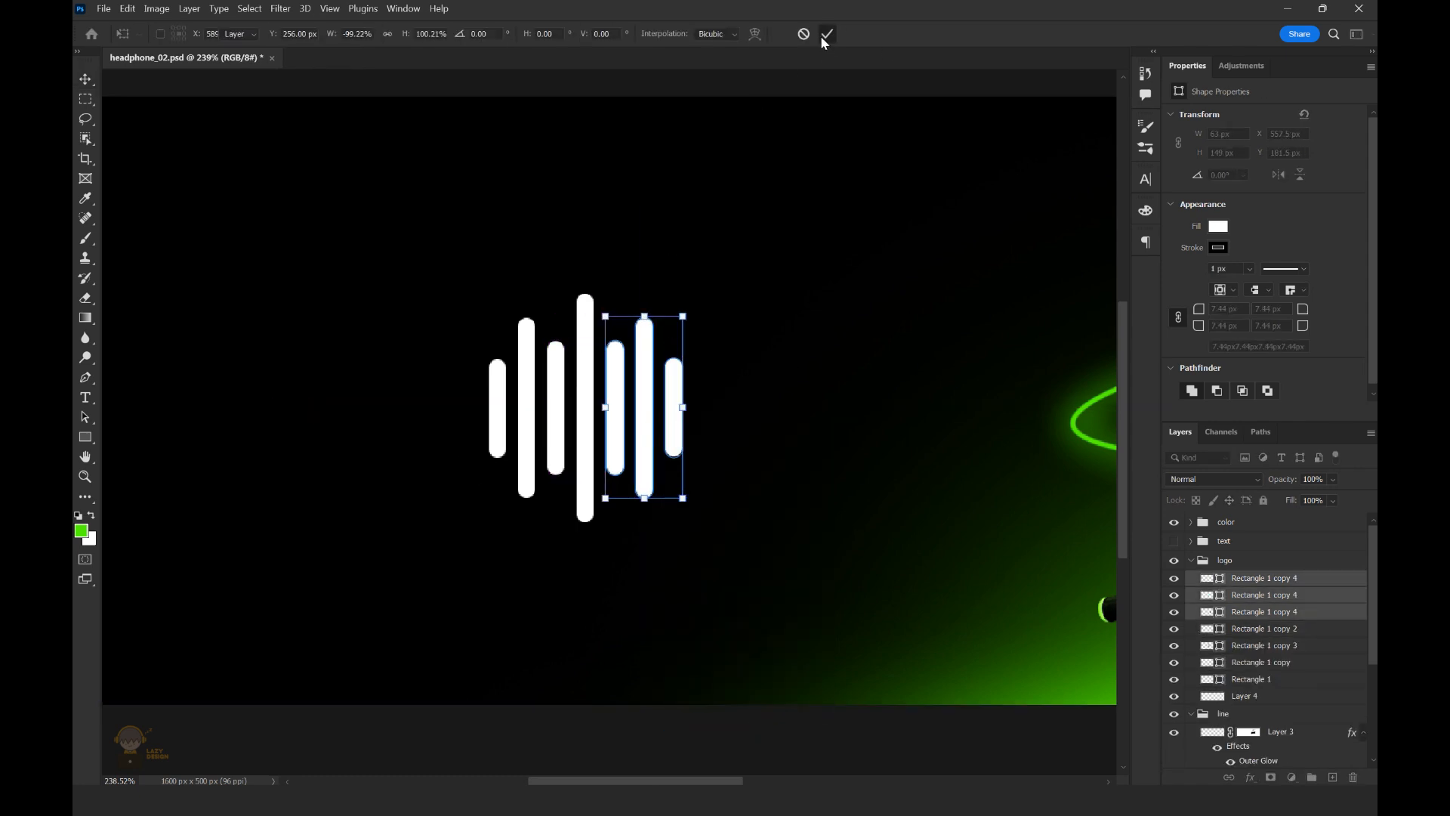
click(827, 35)
Merge all seven bar shapes in the logo group into a single shape layer.
click(1257, 578)
click(1191, 561)
click(1190, 561)
click(1257, 578)
shift+click(1277, 679)
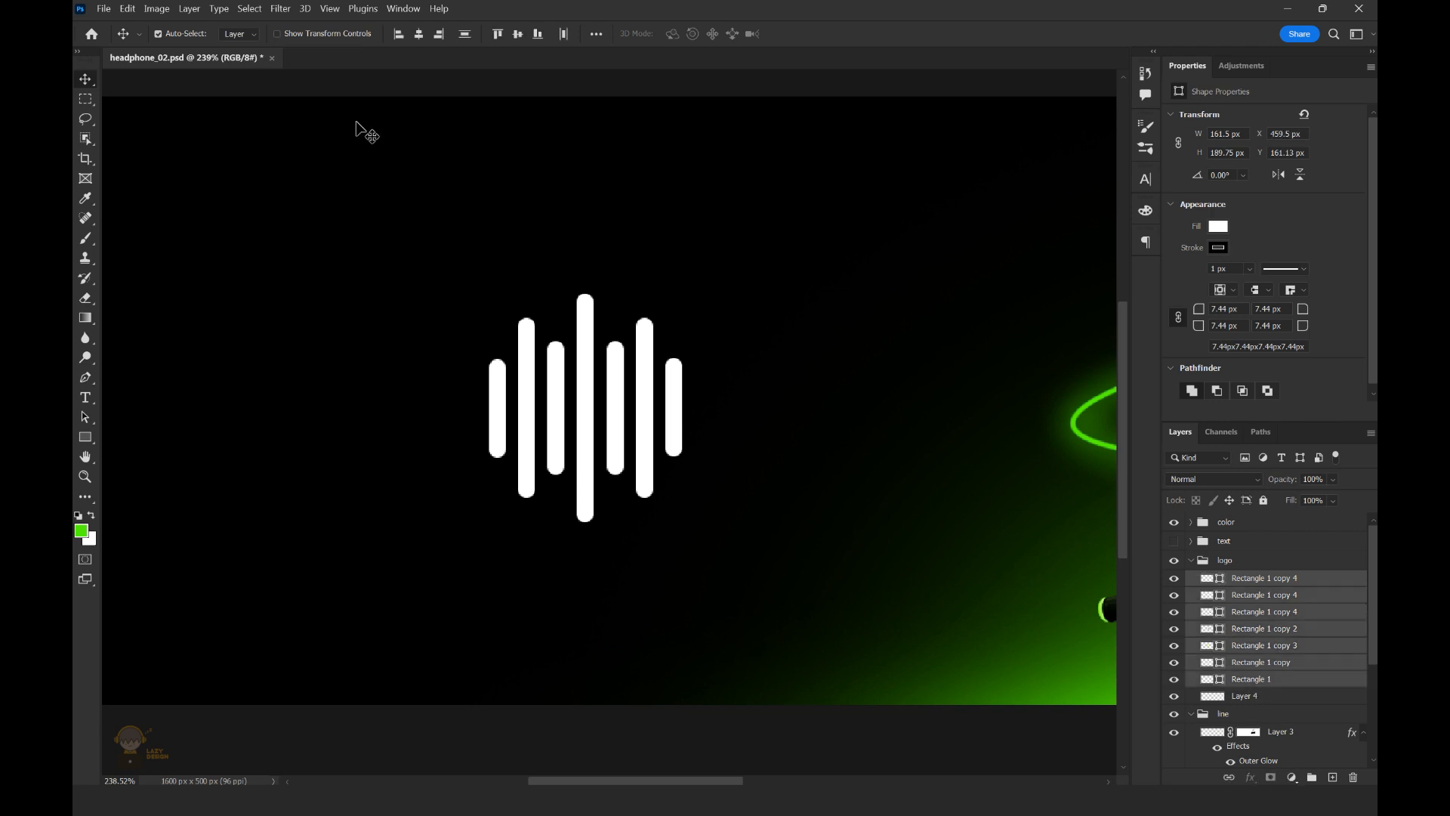
key(ctrl+e)
Move the merged logo towards the headphone, scale it down and remove its stroke.
drag(657, 417, 1045, 531)
key(ctrl+t)
mouse_move(1040, 461)
mouse_down()
mouse_move(844, 431)
mouse_move(963, 459)
mouse_up()
click(827, 34)
click(1218, 248)
click(1176, 275)
Rotate the white logo diagonally and fit it inside the front earcup's green ring.
drag(933, 453, 843, 399)
key(ctrl+t)
drag(846, 288, 761, 484)
drag(847, 418, 854, 442)
drag(752, 476, 758, 482)
drag(862, 454, 867, 464)
click(827, 34)
Scale the earcup logo down further so that it sits small in the middle of the ring.
drag(672, 291, 606, 302)
drag(665, 405, 732, 406)
key(ctrl+t)
drag(809, 318, 838, 336)
click(827, 34)
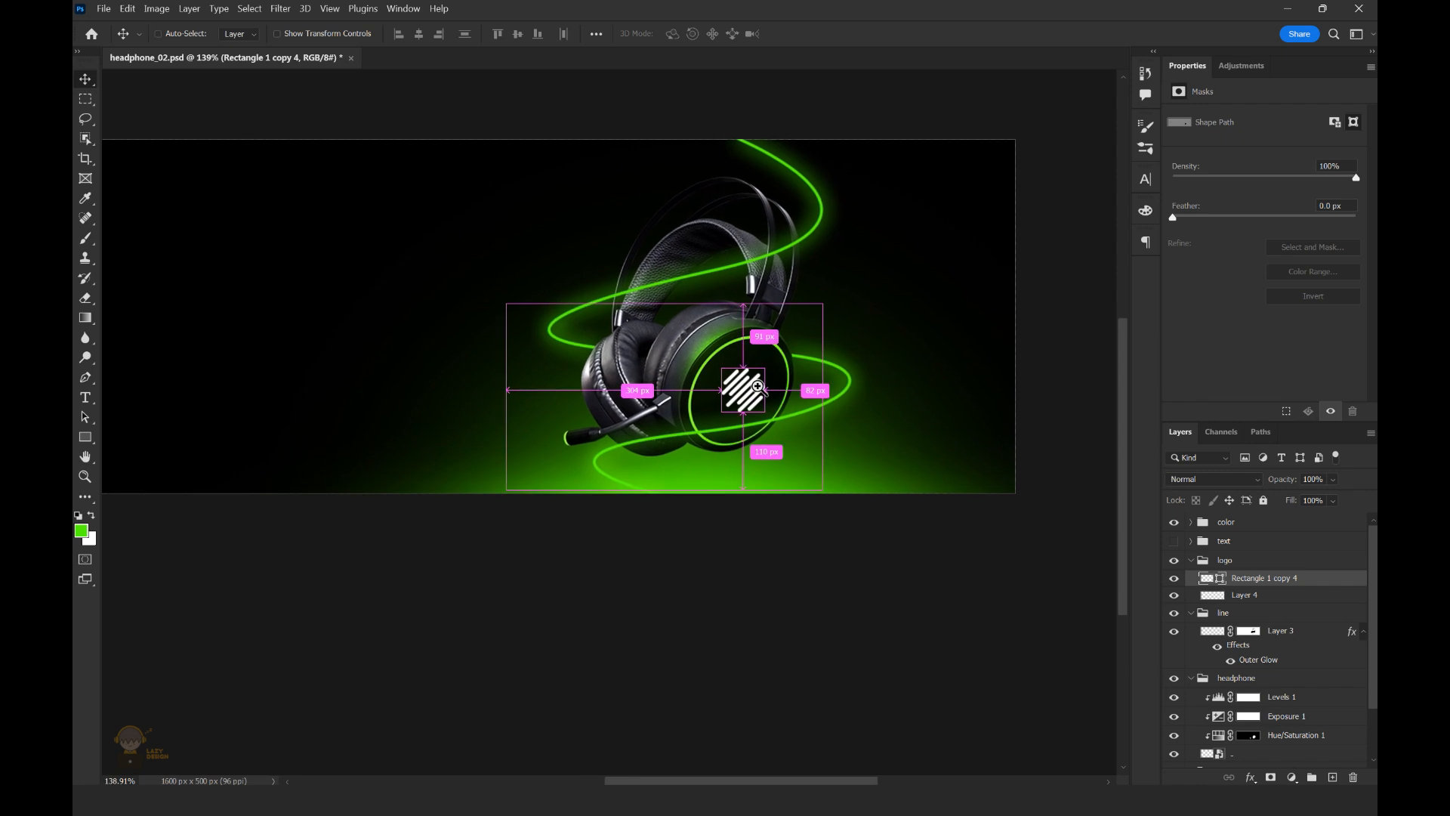
drag(764, 384, 836, 384)
key(ctrl+t)
drag(786, 312, 738, 299)
click(819, 34)
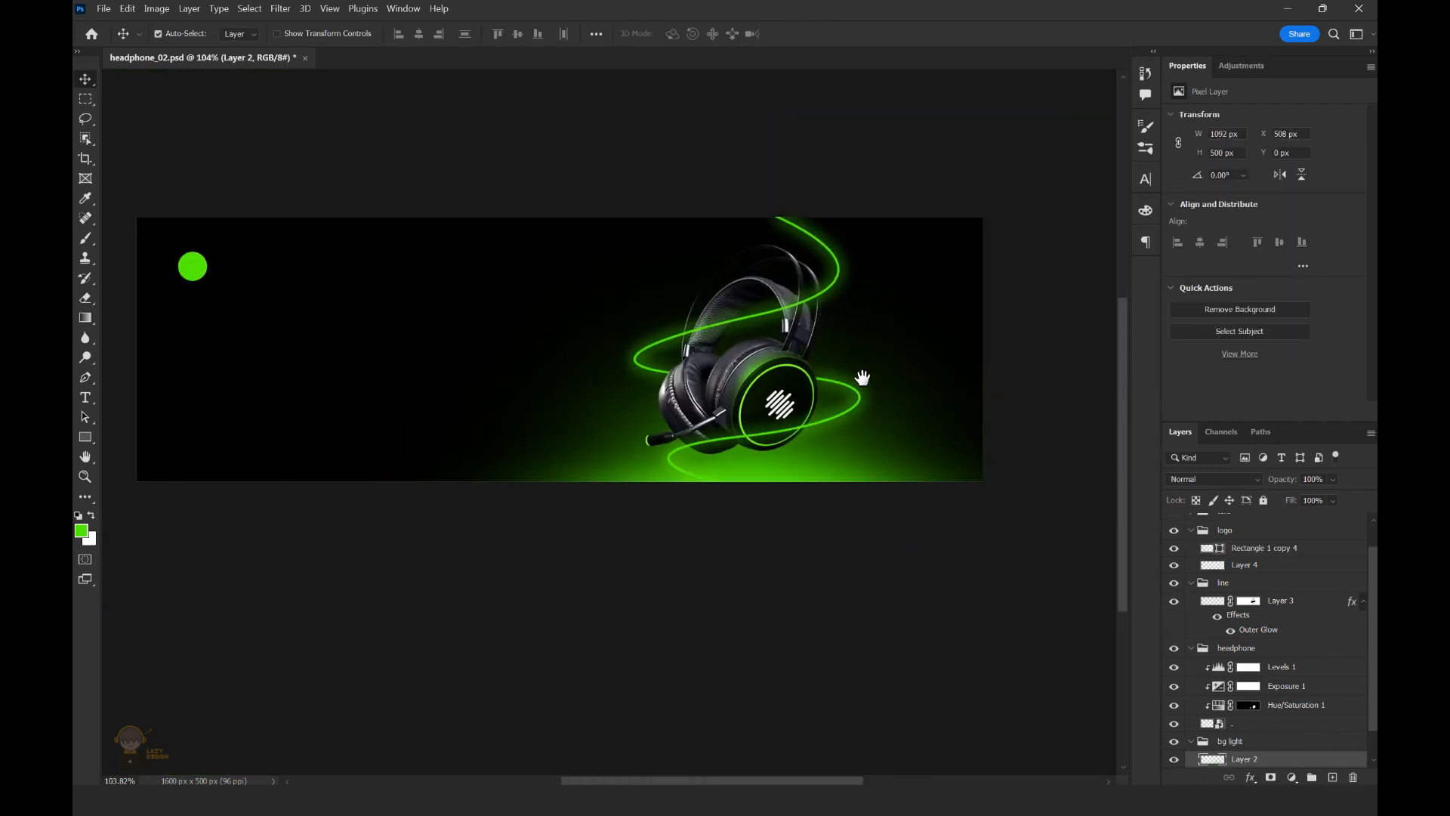
drag(792, 389, 887, 390)
click(1264, 548)
click(1250, 778)
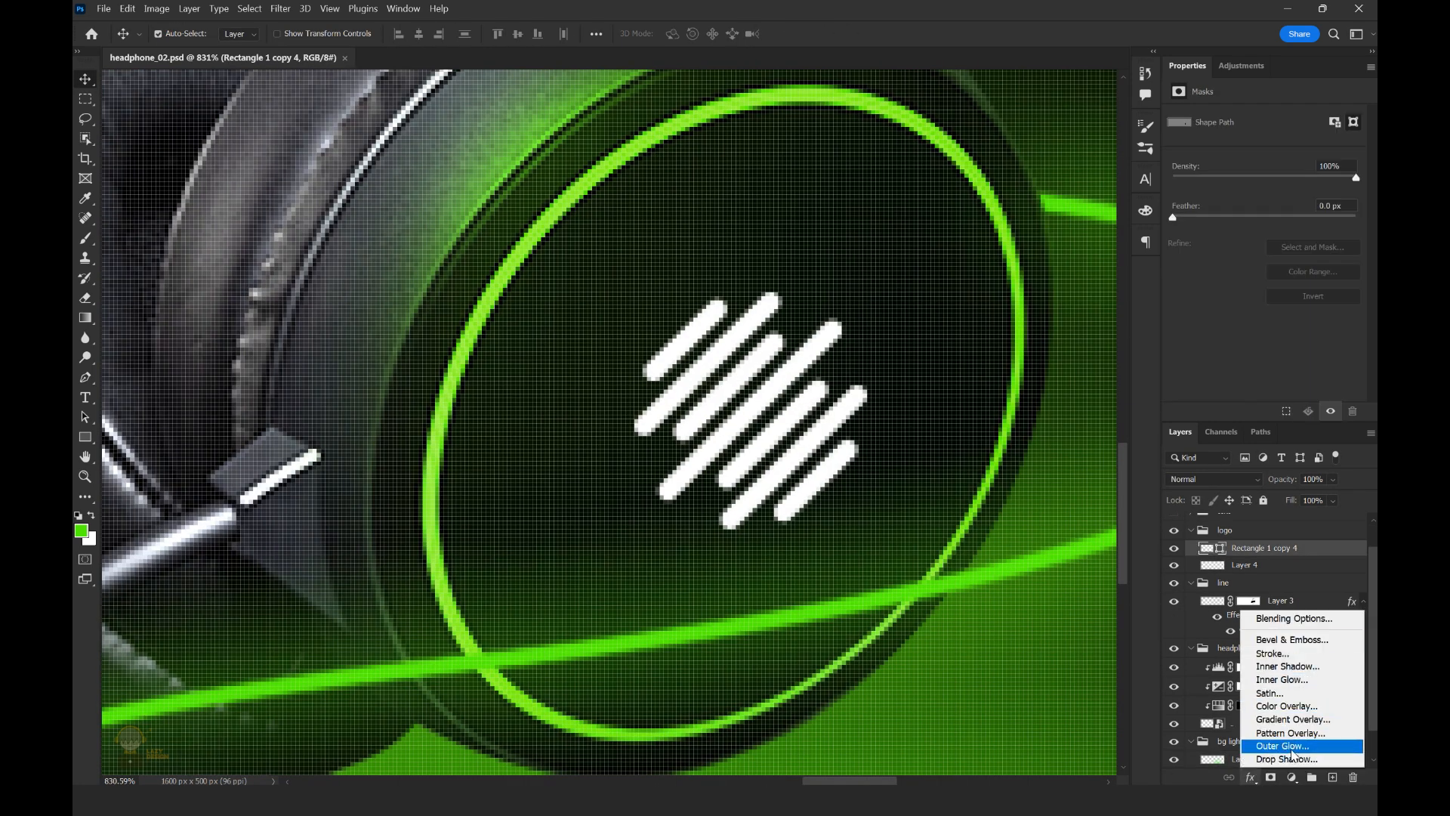
click(1284, 745)
drag(989, 226, 1045, 171)
click(1289, 225)
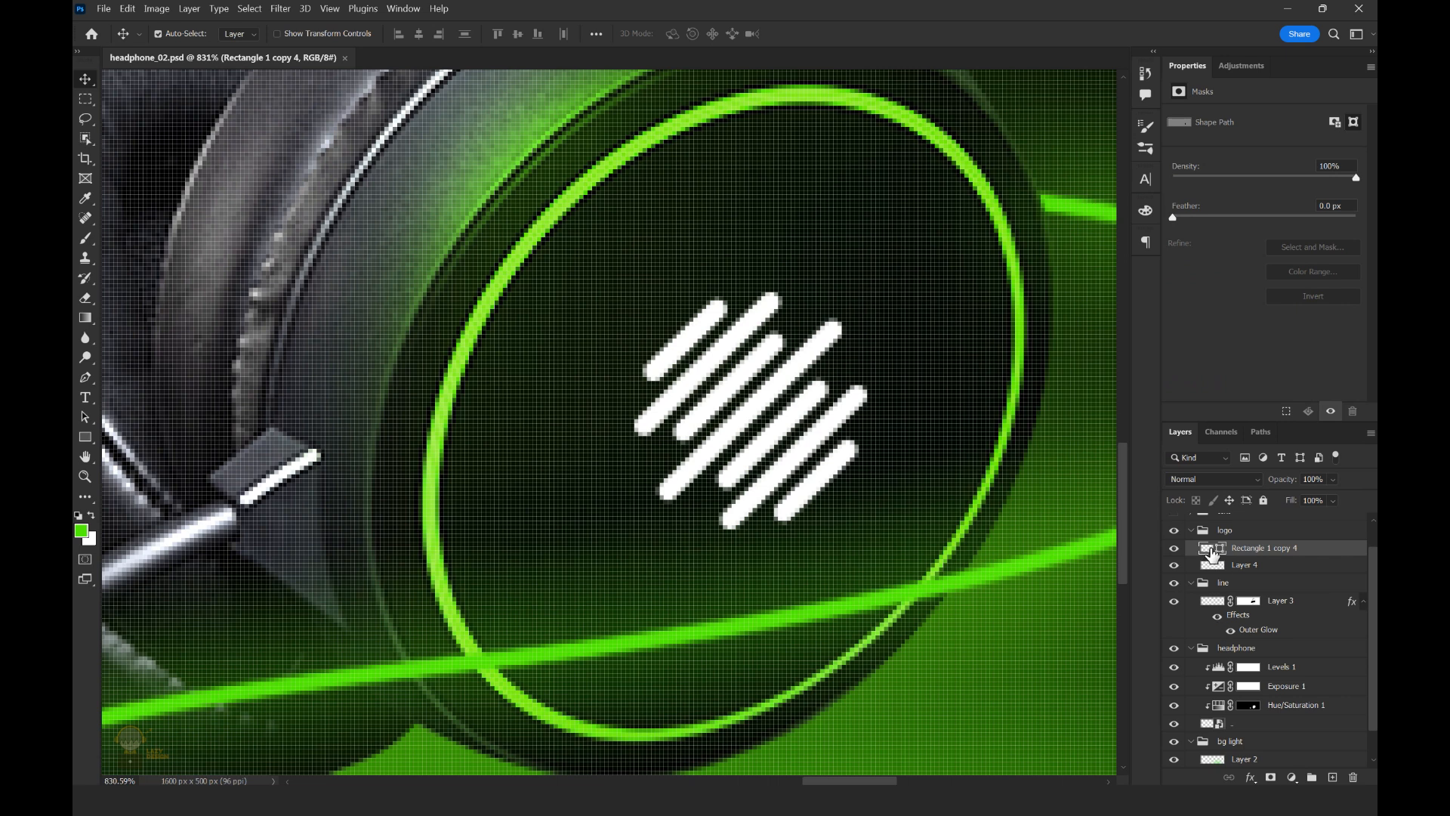
Change the earcup logo's fill from white to the banner's bright green.
click(85, 438)
click(246, 34)
click(176, 116)
click(85, 79)
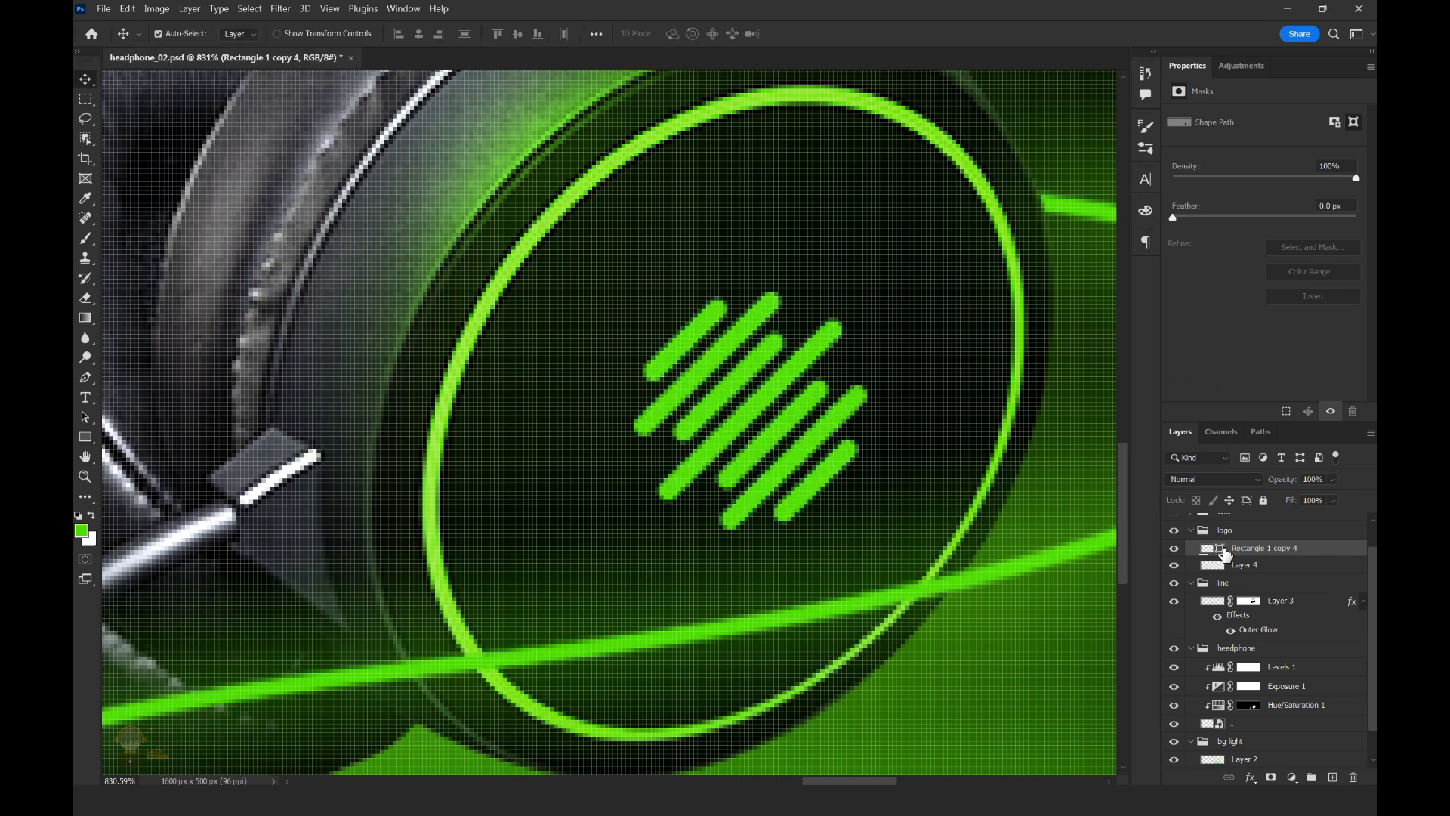
Add a green outer glow to the earcup logo with 36% opacity, 0% spread and 21 px size.
click(1251, 779)
click(1283, 745)
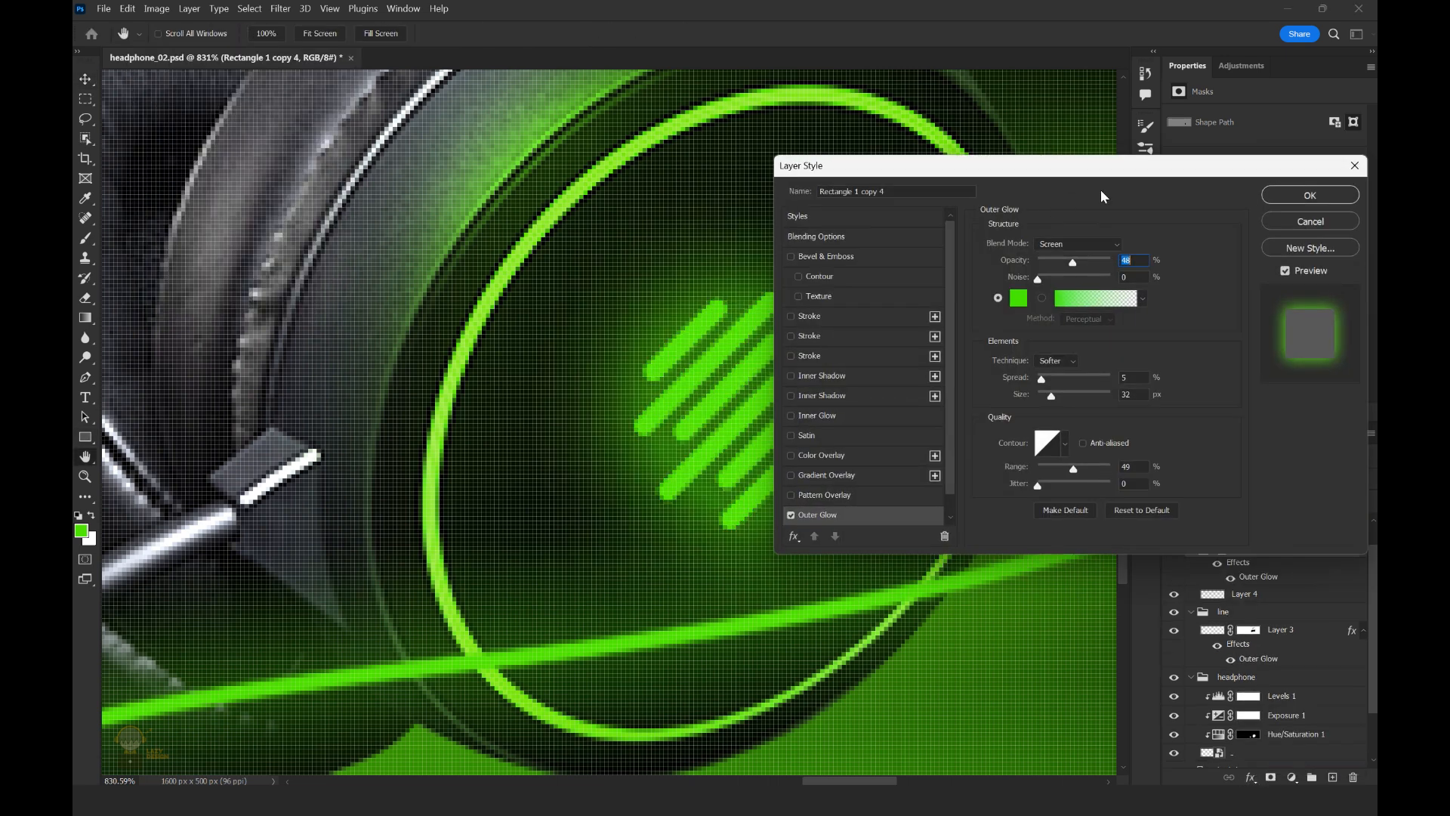
drag(1179, 386, 1161, 363)
drag(1200, 244, 1191, 246)
drag(1172, 378, 1175, 379)
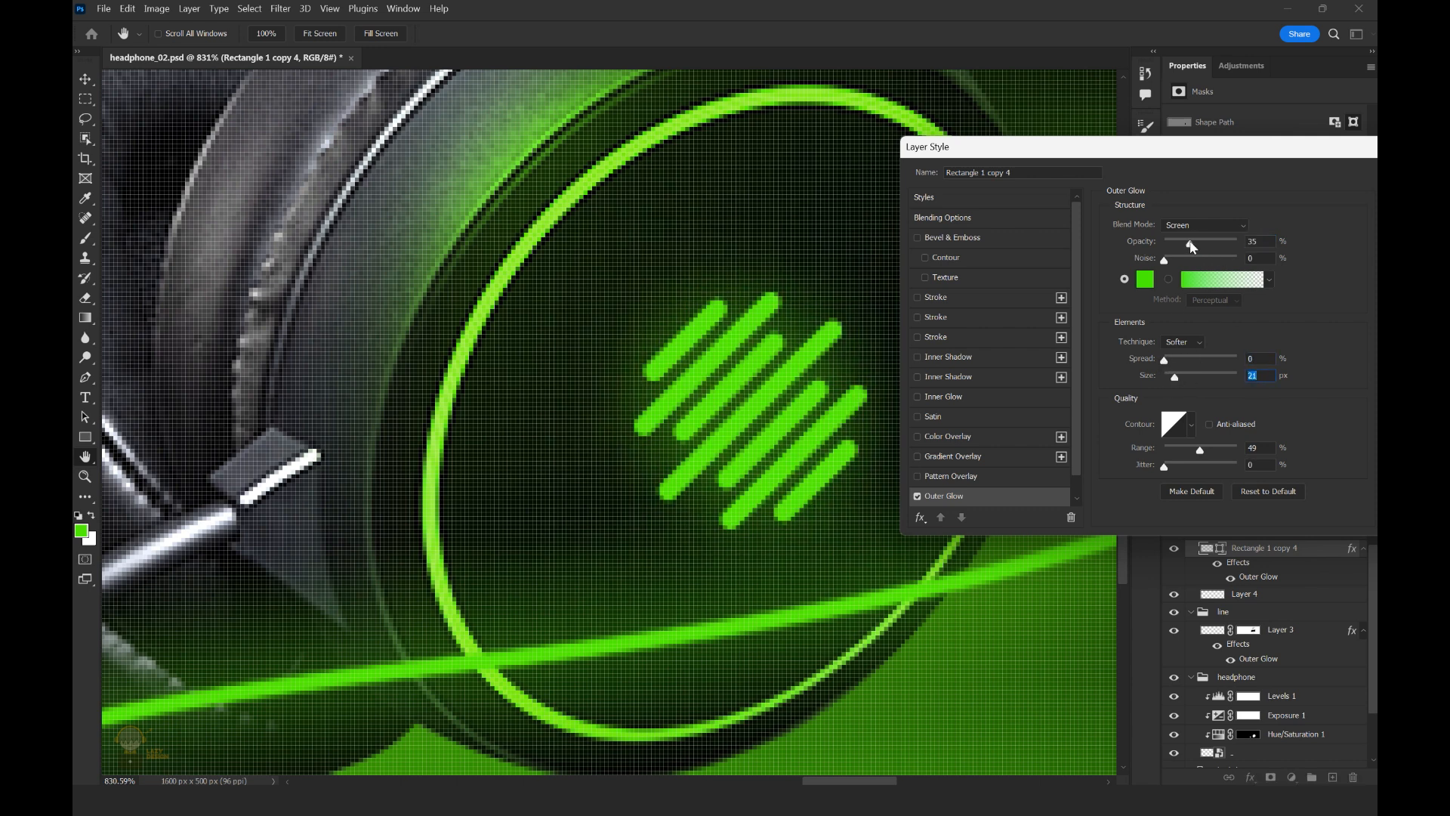
Add a dark green inner shadow to the earcup logo with 1 px distance at 135° and lower its opacity.
click(927, 376)
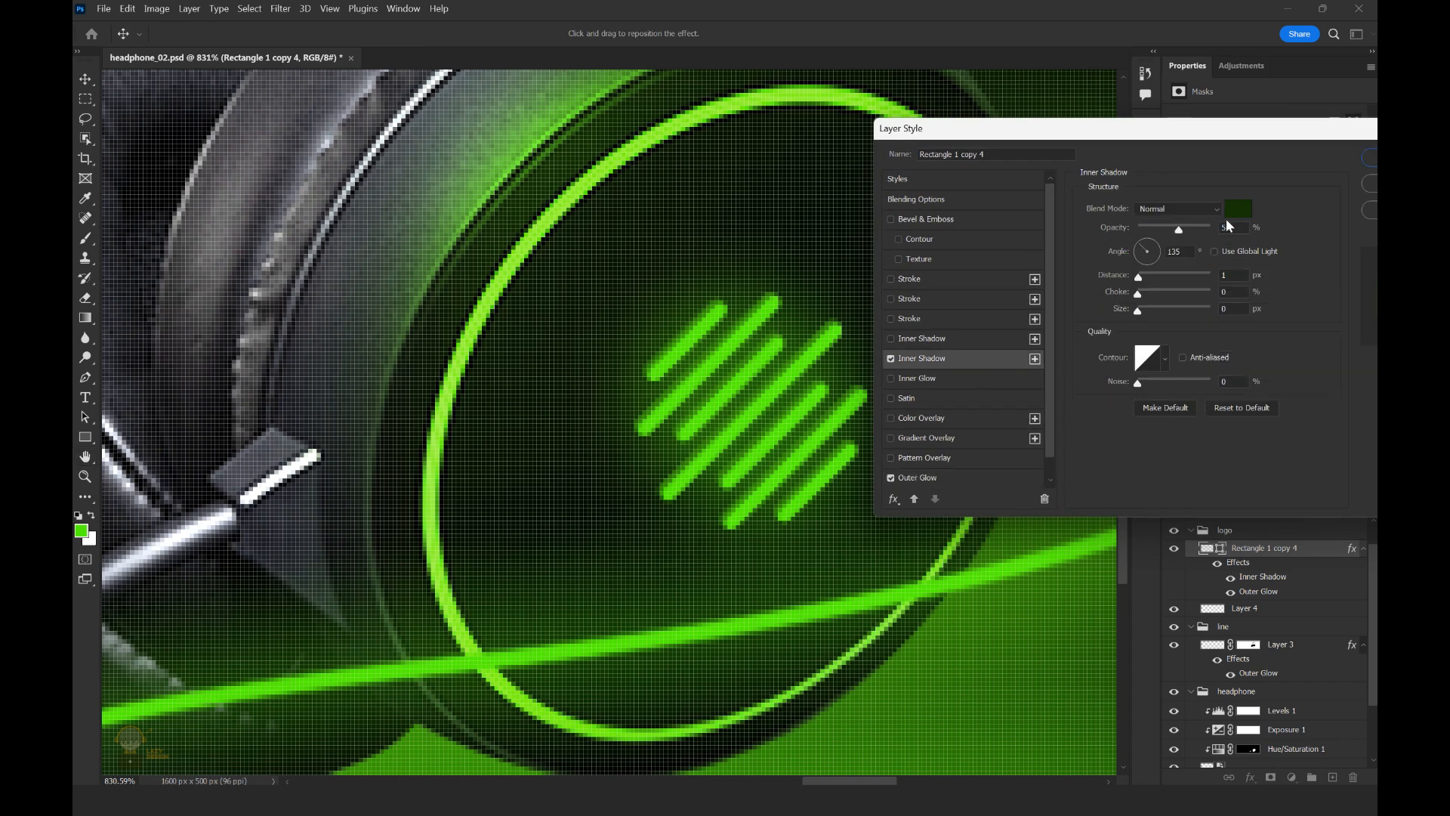
click(1160, 230)
drag(1252, 130, 1300, 125)
Enlarge the earcup logo's outer glow to about 29 px, set its range to about 23% and apply the style.
click(993, 479)
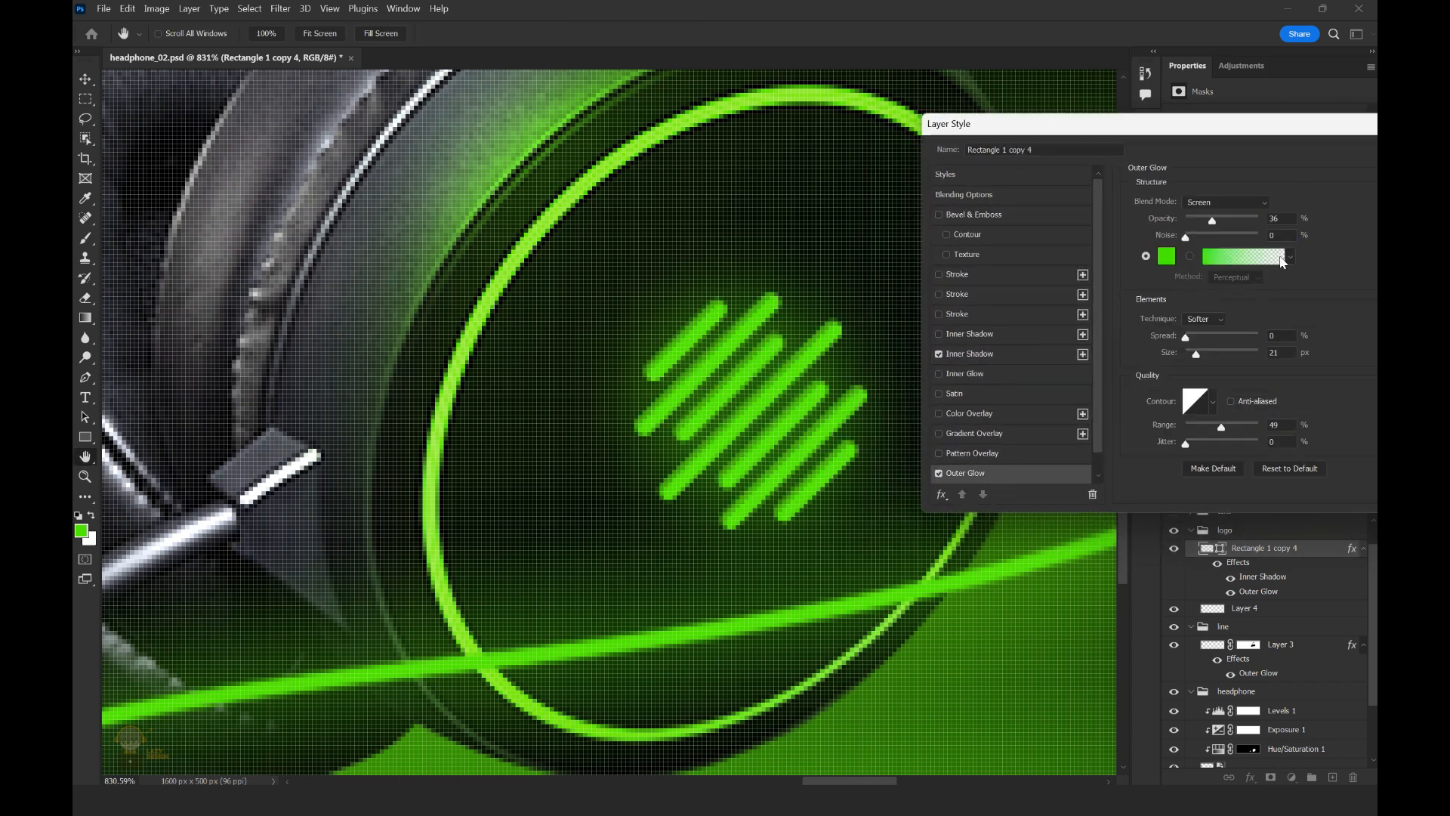
drag(1195, 357, 1207, 357)
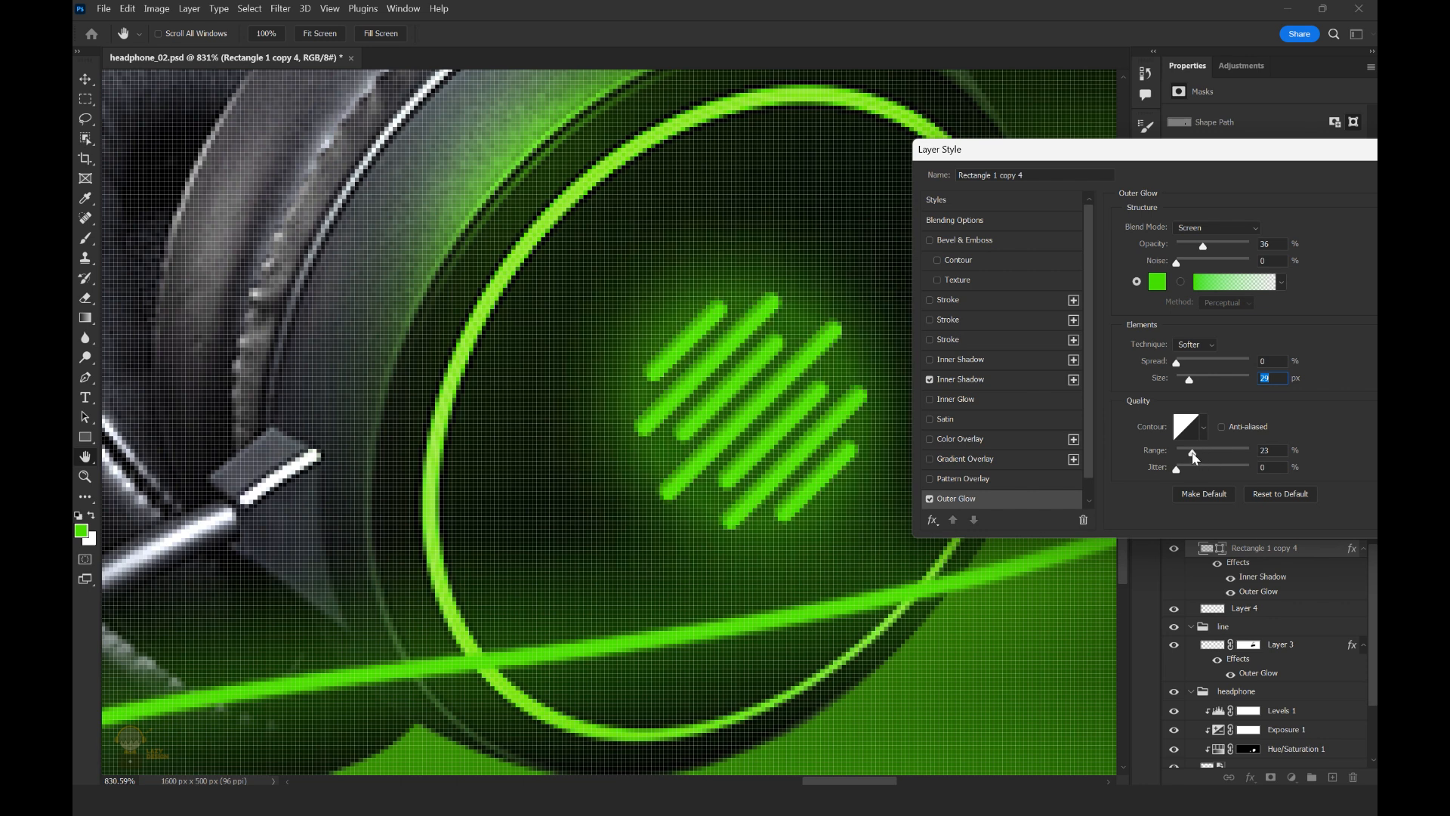
drag(1191, 381, 1191, 382)
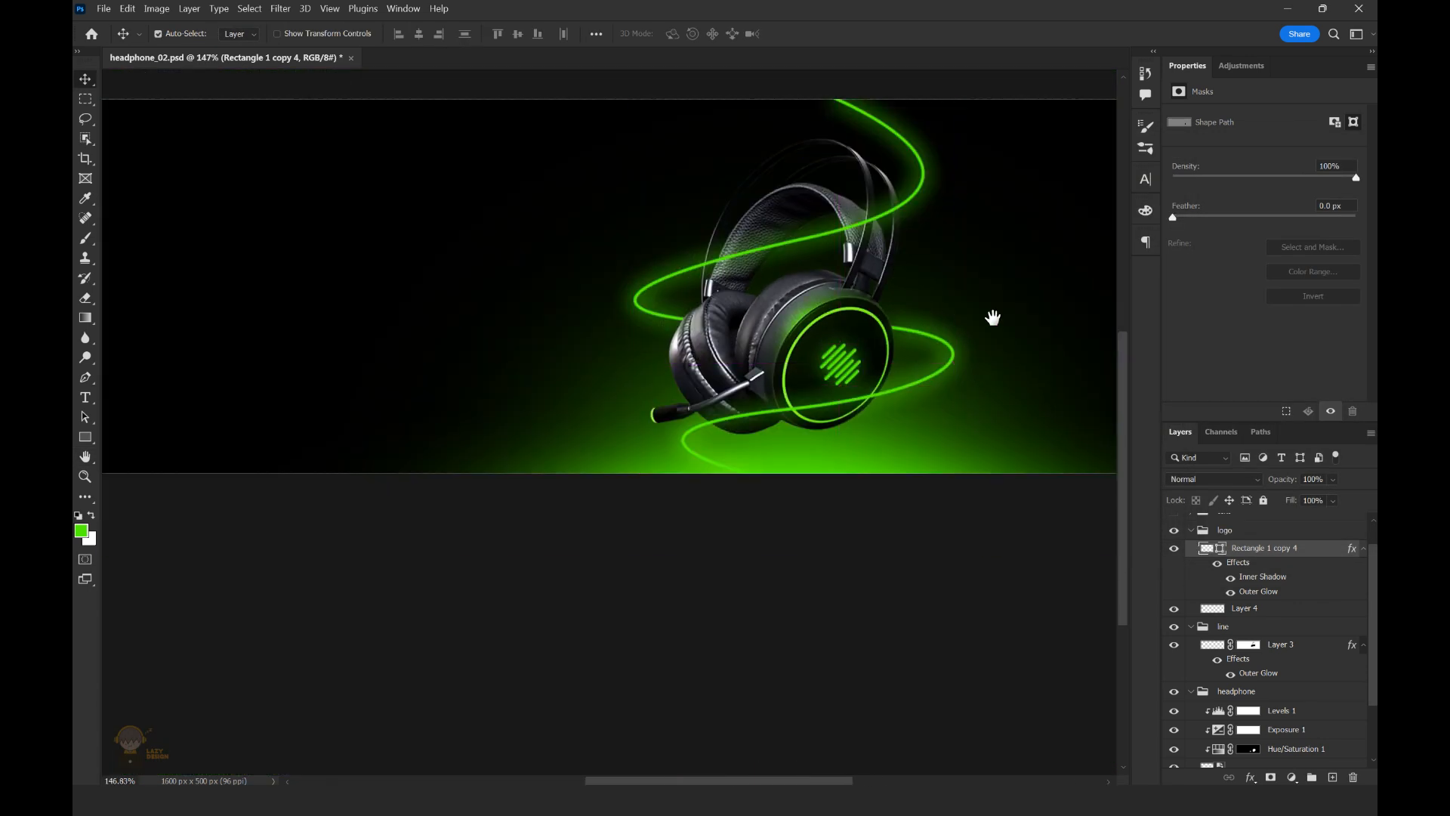
drag(773, 380, 812, 382)
Duplicate the earcup logo, rotate the copy upright and place it in the banner's upper right corner.
drag(770, 451, 755, 371)
key(ctrl+t)
drag(871, 330, 836, 318)
drag(823, 344, 926, 260)
key(Return)
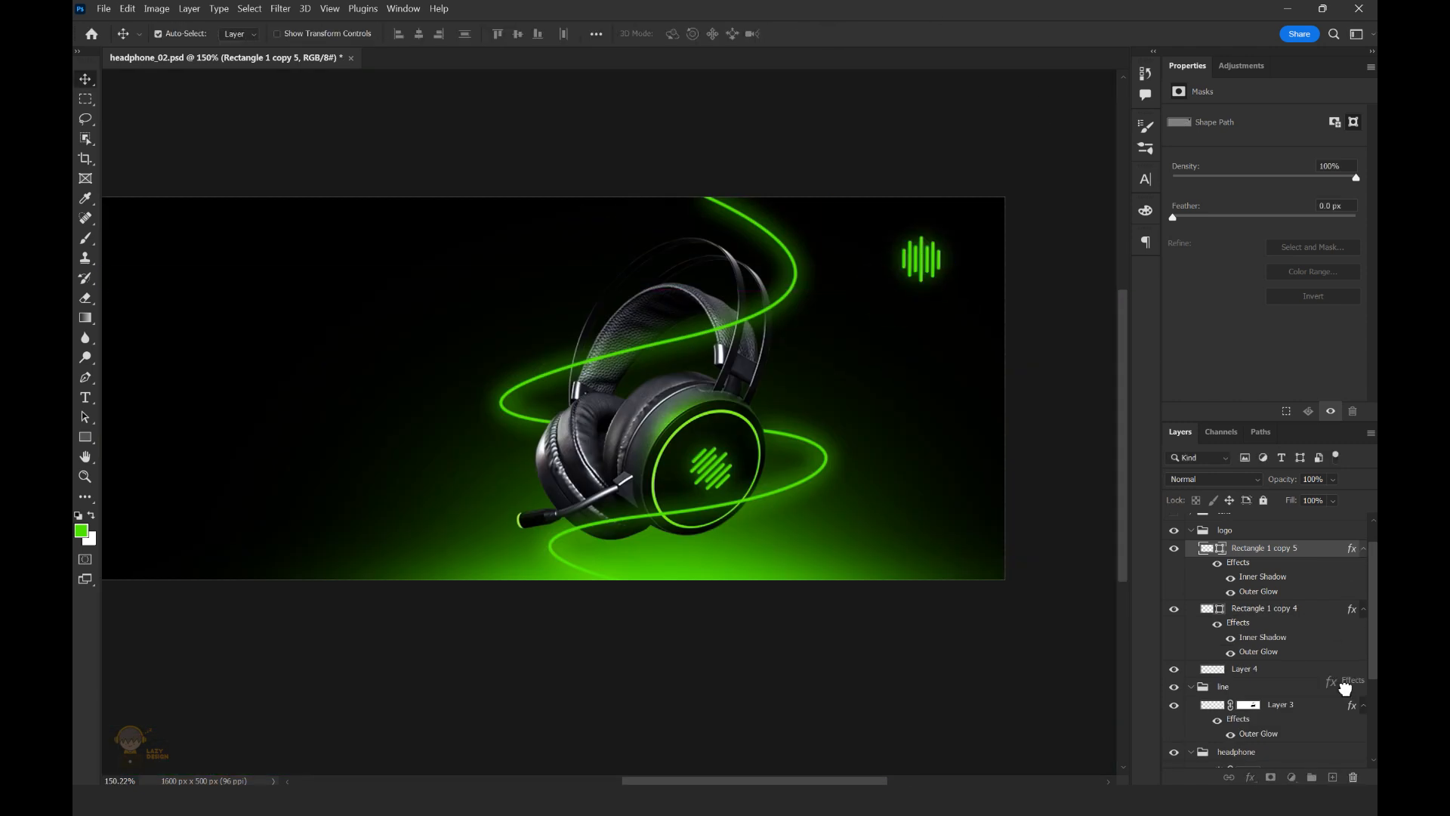
Delete the layer effects from the corner logo, scale it down and save the file.
drag(1345, 688, 1353, 778)
key(ctrl+t)
drag(947, 237, 900, 267)
key(Return)
drag(848, 321, 856, 283)
drag(772, 395, 766, 393)
key(ctrl+s)
drag(850, 342, 859, 340)
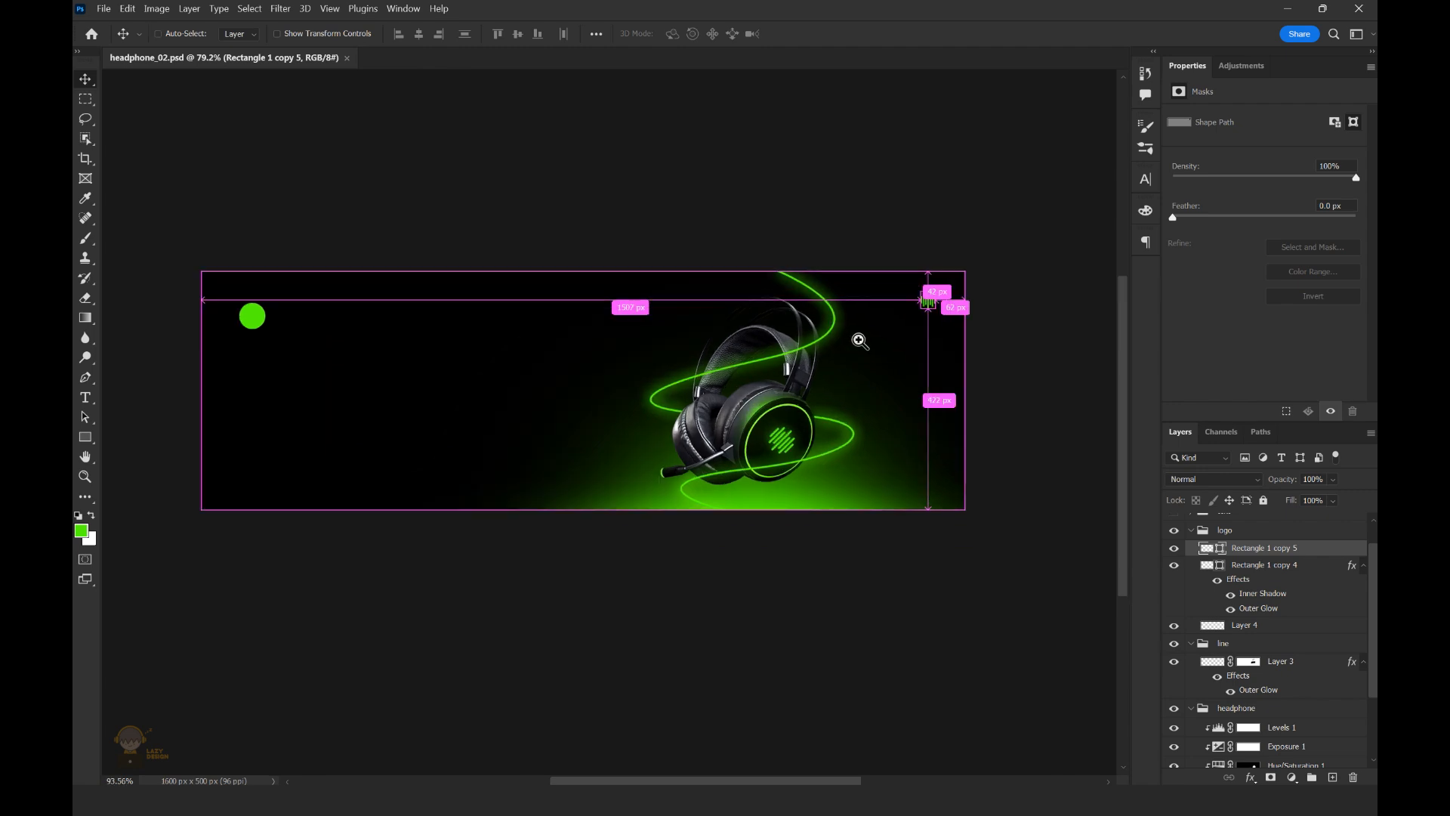
Duplicate the corner logo and enlarge the copy over the headphone to about the banner's full height.
key(ctrl+j)
key(ctrl+t)
drag(930, 280, 975, 281)
drag(952, 306, 609, 309)
click(828, 33)
key(ctrl+t)
drag(870, 290, 807, 238)
drag(758, 321, 792, 353)
click(828, 32)
Move the enlarged logo layer beneath the headphone image and fine-tune its size.
drag(1263, 547, 1299, 721)
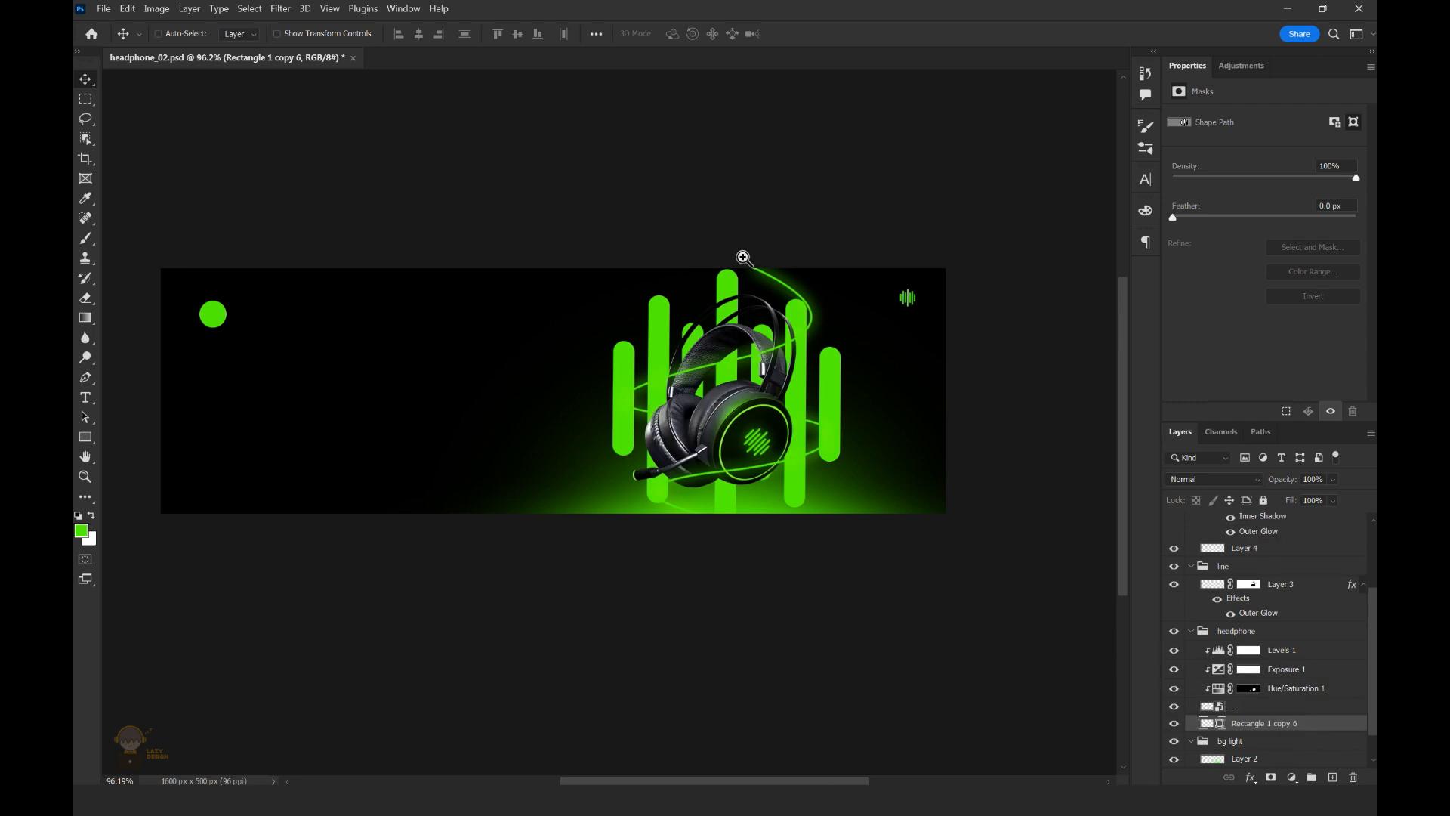
drag(743, 258, 736, 257)
key(ctrl+t)
drag(834, 266, 830, 272)
click(828, 33)
Set the large background logo's blend mode to Dissolve and its opacity to 10%.
click(1214, 481)
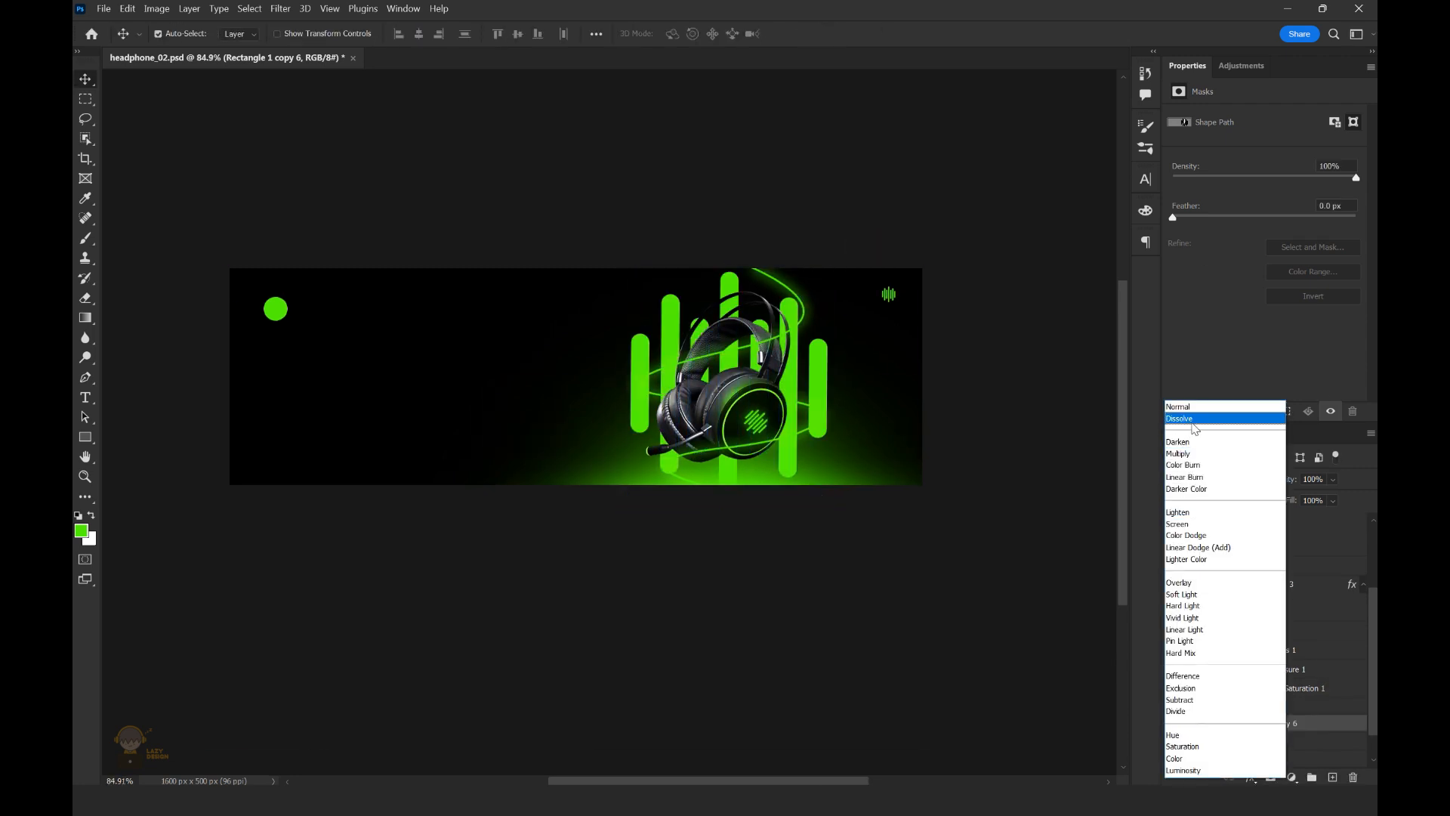
click(1195, 420)
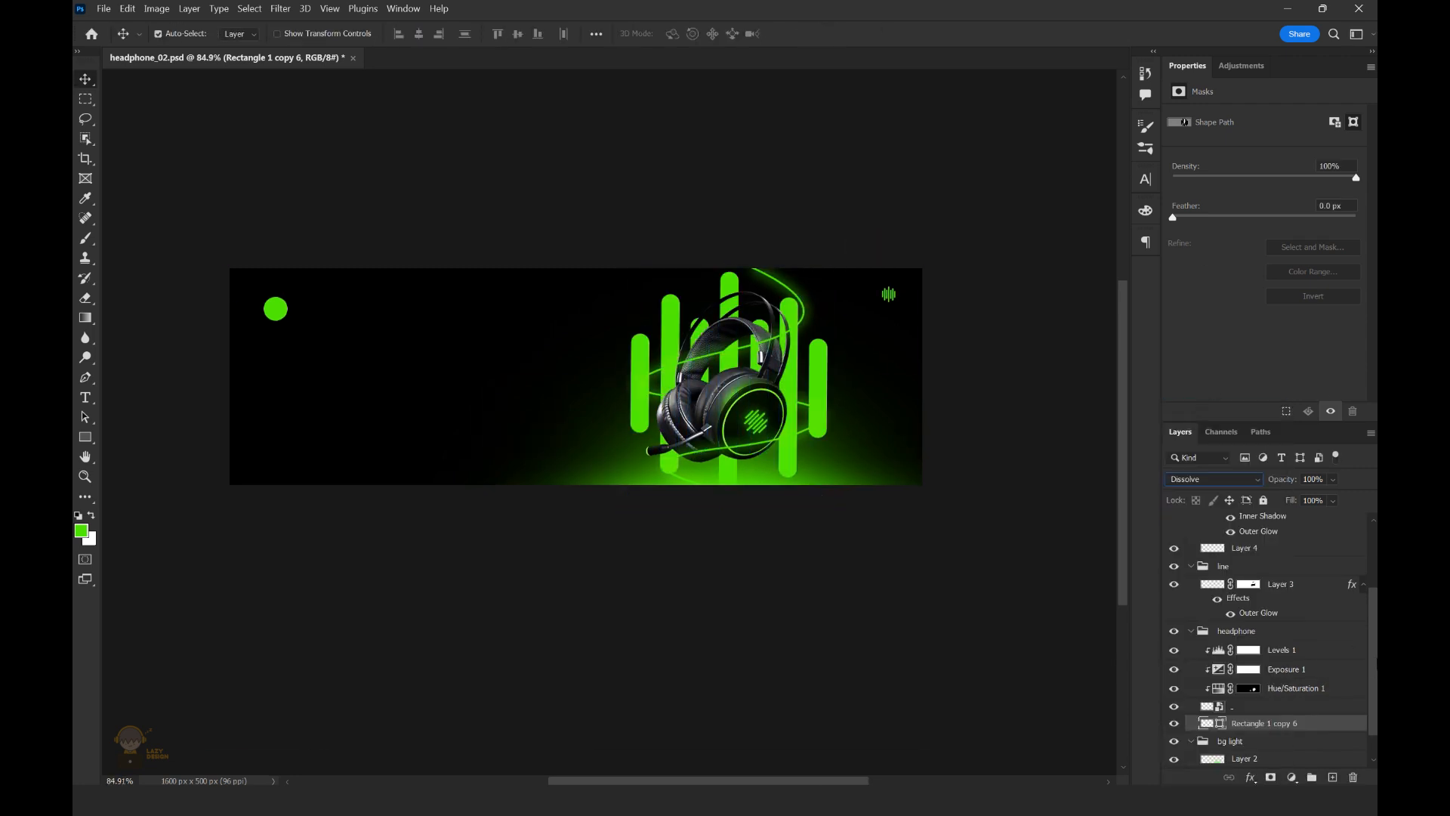
drag(1333, 480, 1306, 509)
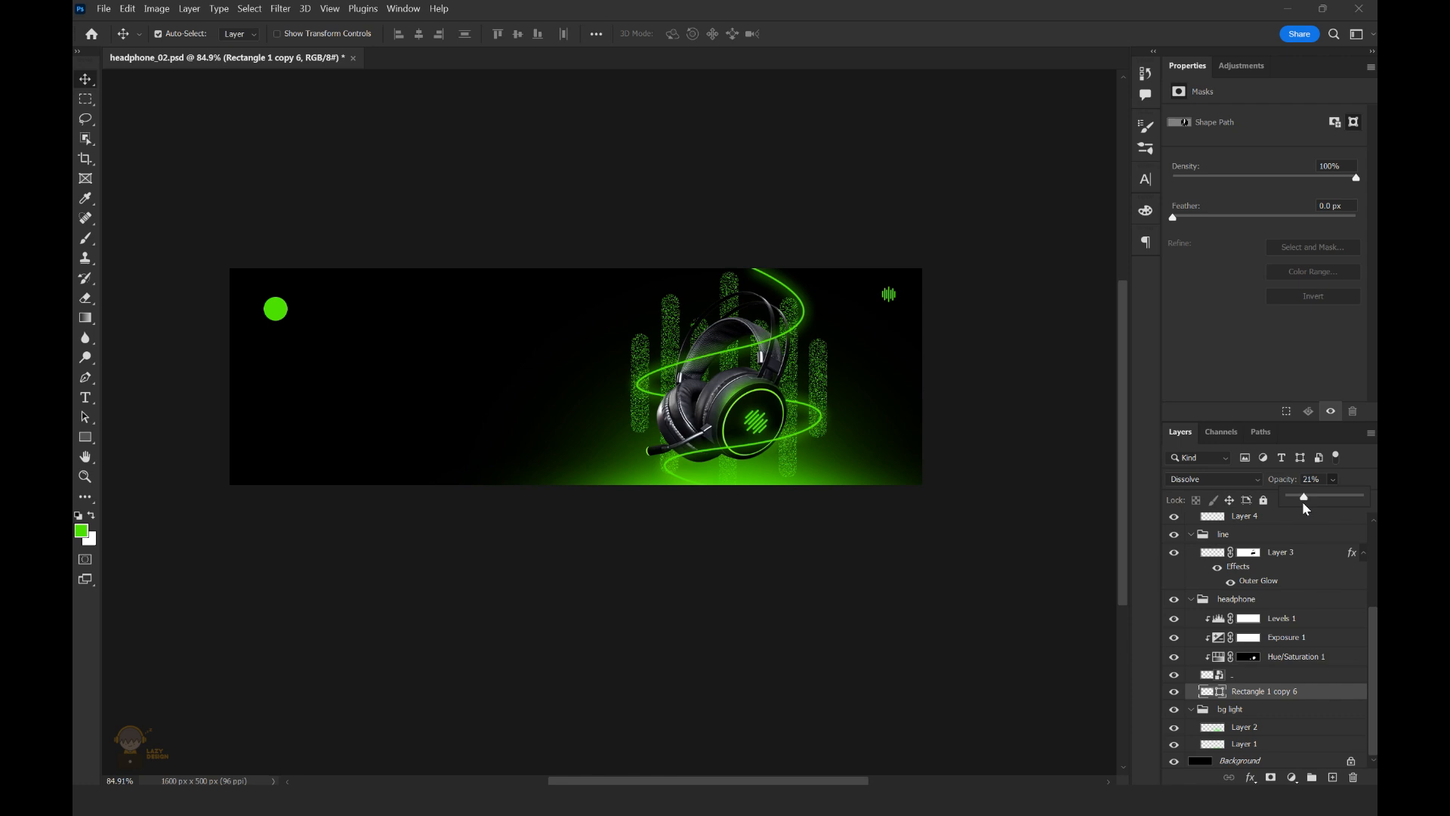
drag(657, 322, 765, 301)
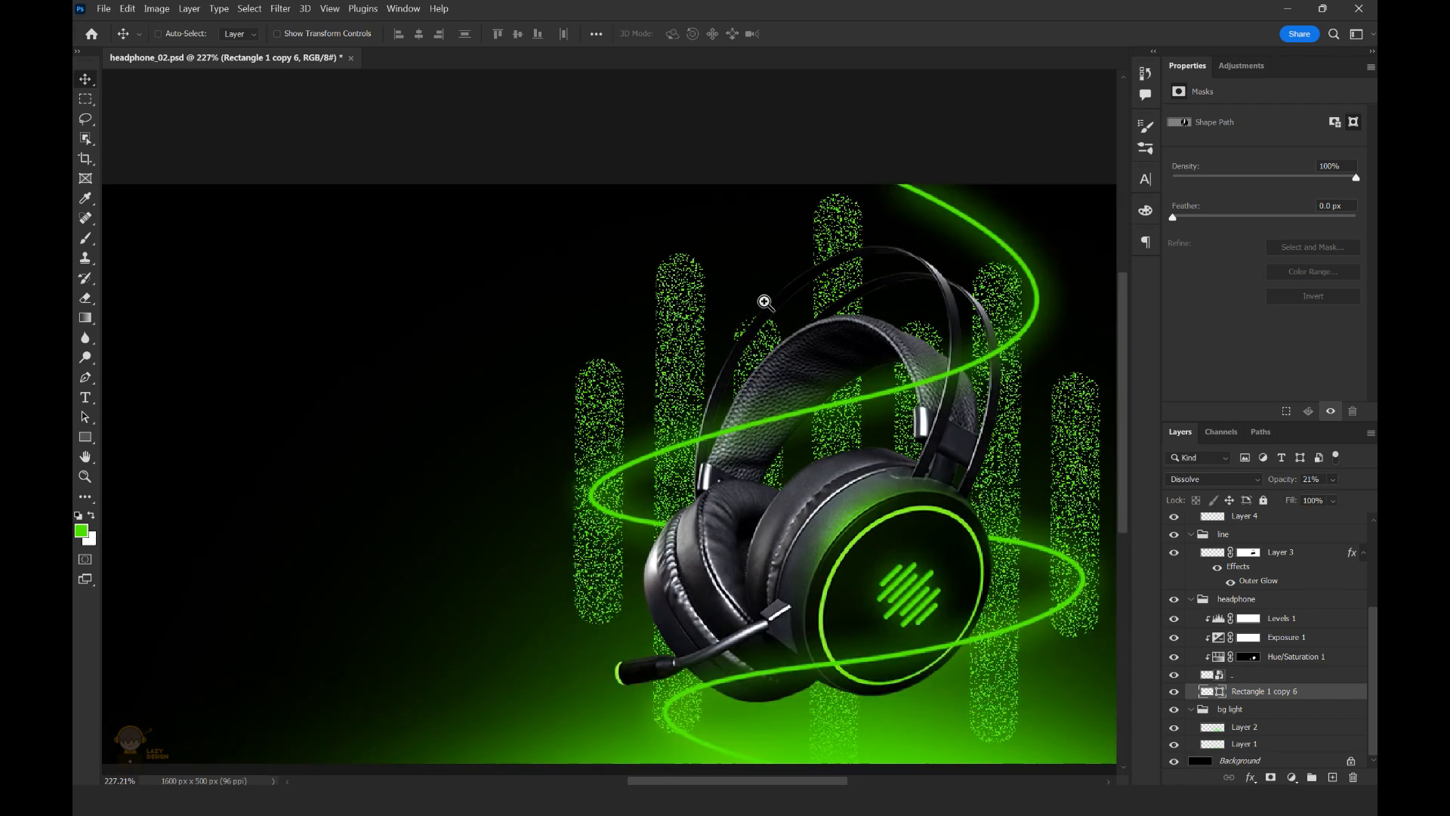
text(10)
key(ctrl+0)
Shift the dissolved background logo slightly down behind the headphone and deselect its layer.
key(ctrl+t)
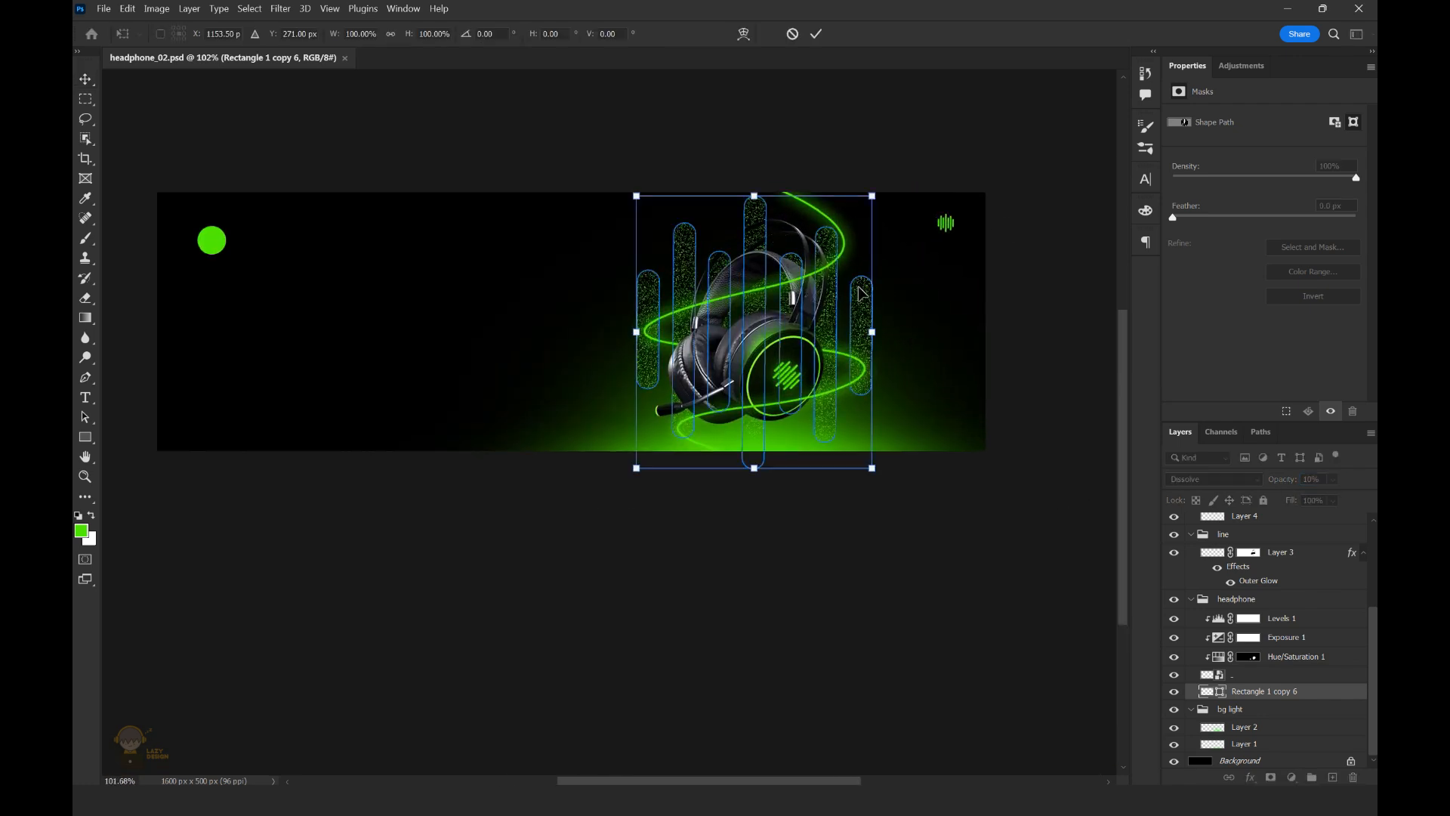
click(793, 35)
click(606, 129)
drag(731, 249, 758, 249)
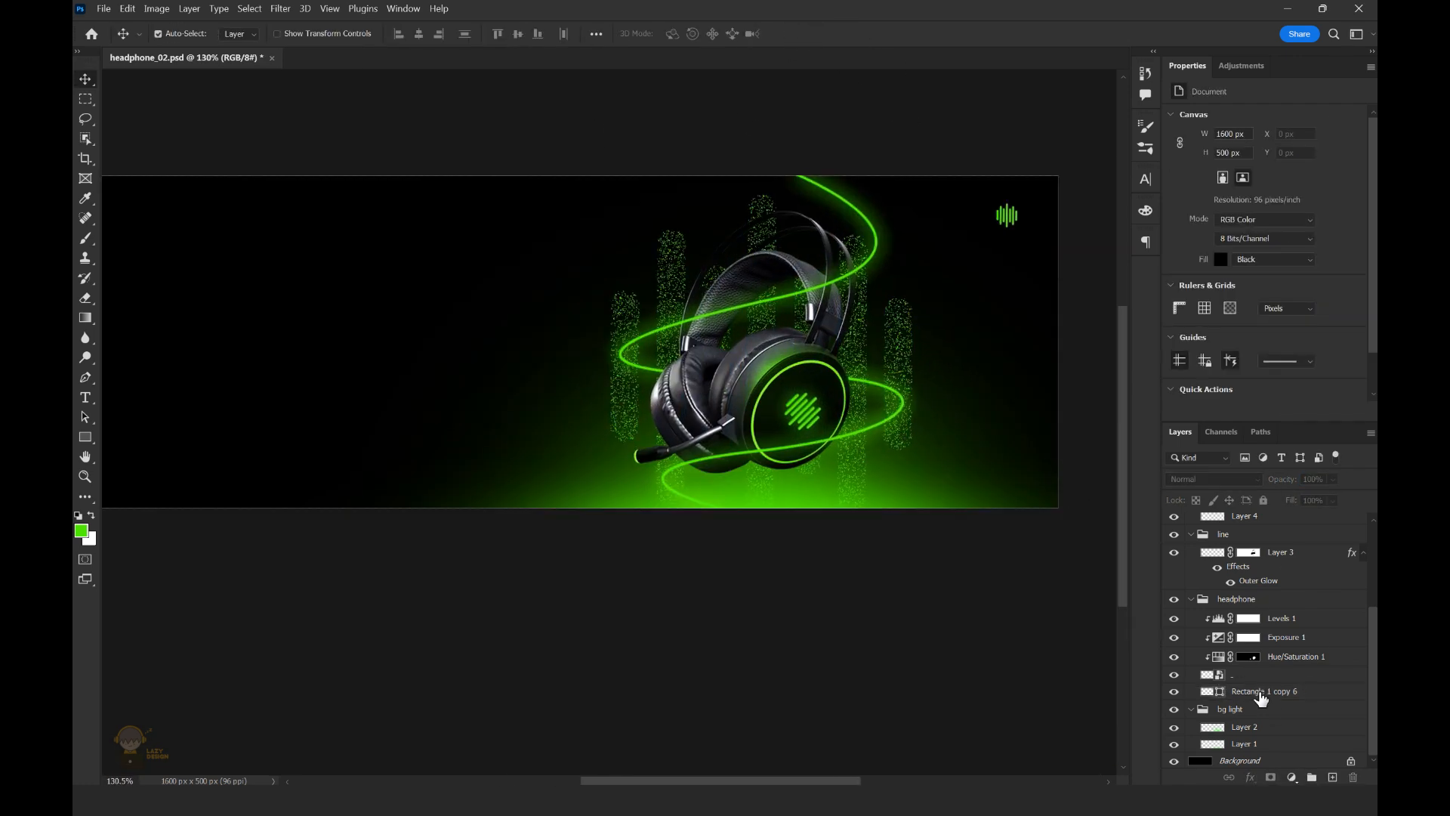
Move the large background logo layer into the bg light group above Layer 2 and rename it bg_logo.
click(1259, 694)
drag(1262, 700, 1284, 711)
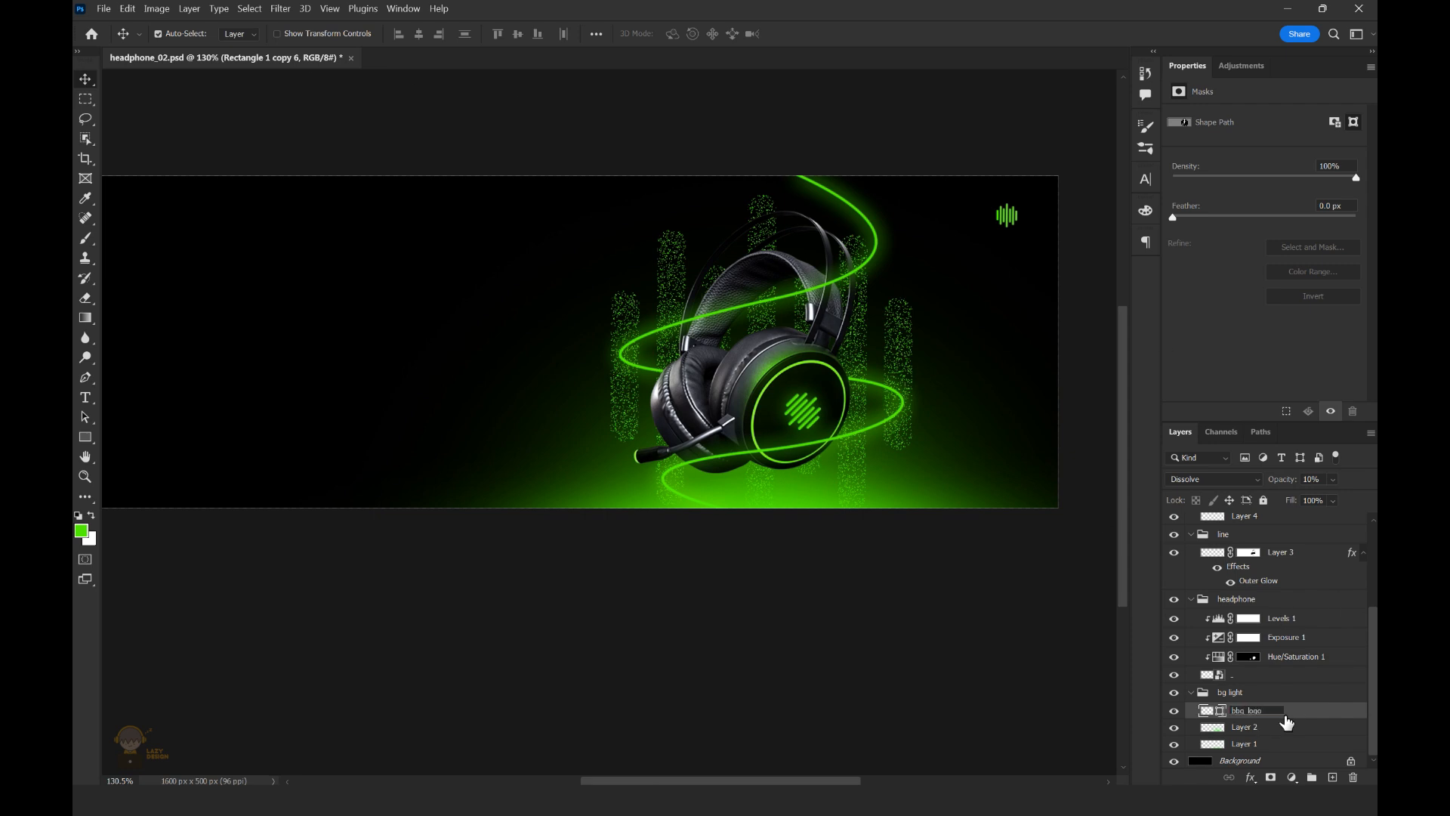
key(Return)
Convert bg_logo to a smart object and apply a Motion Blur at 90° with a distance of 99 pixels.
click(280, 9)
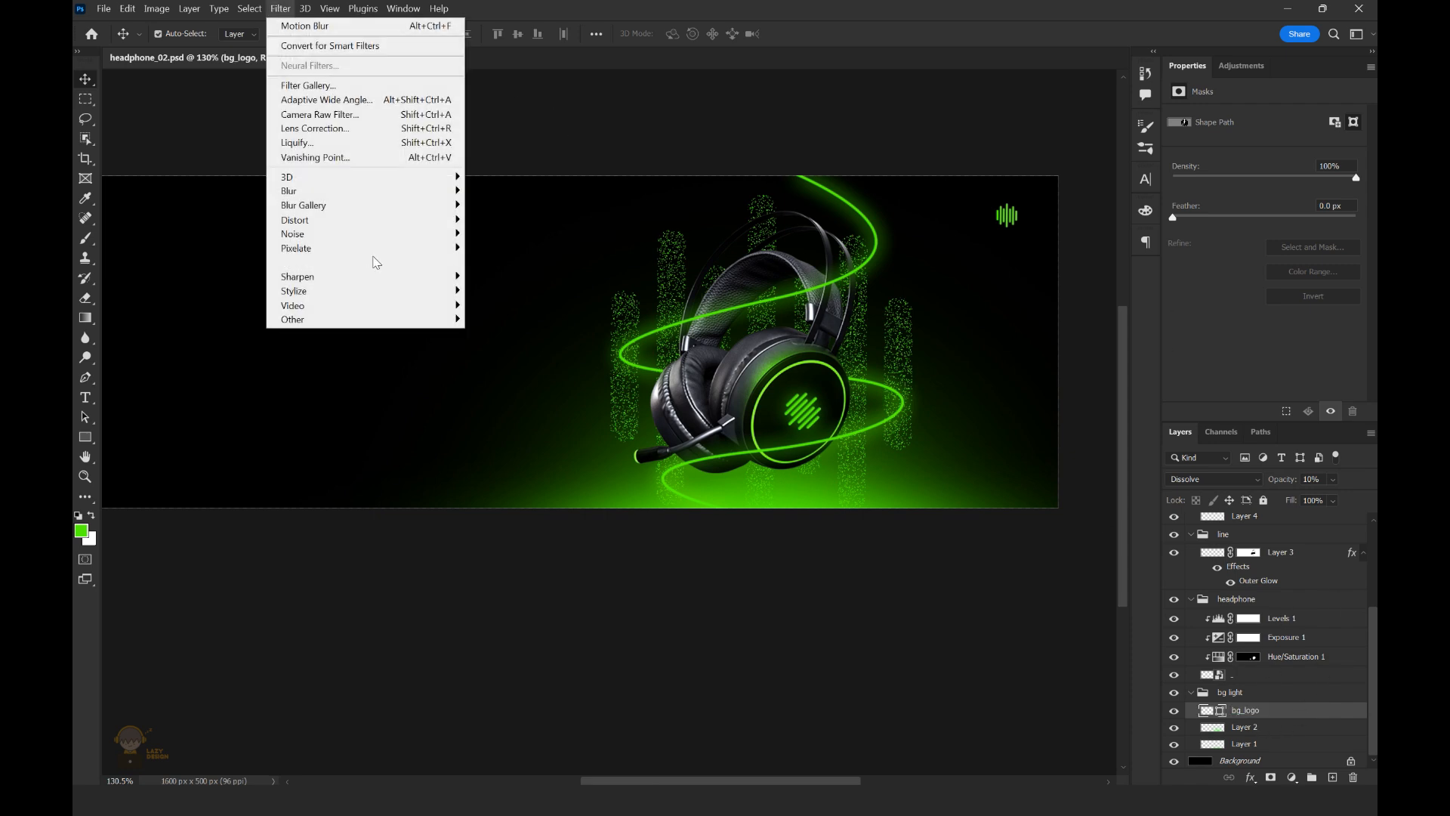
mouse_move(383, 198)
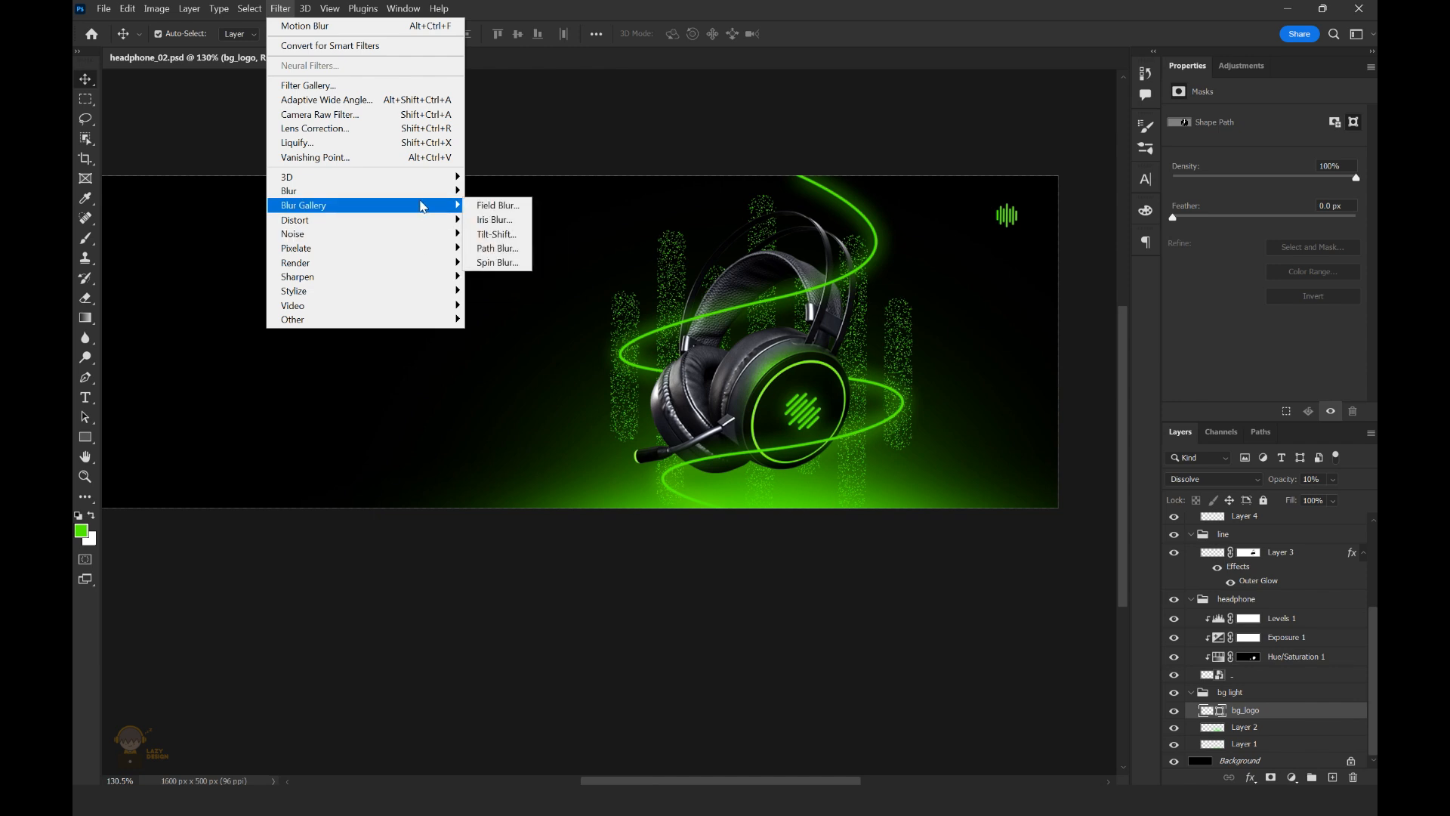
click(503, 276)
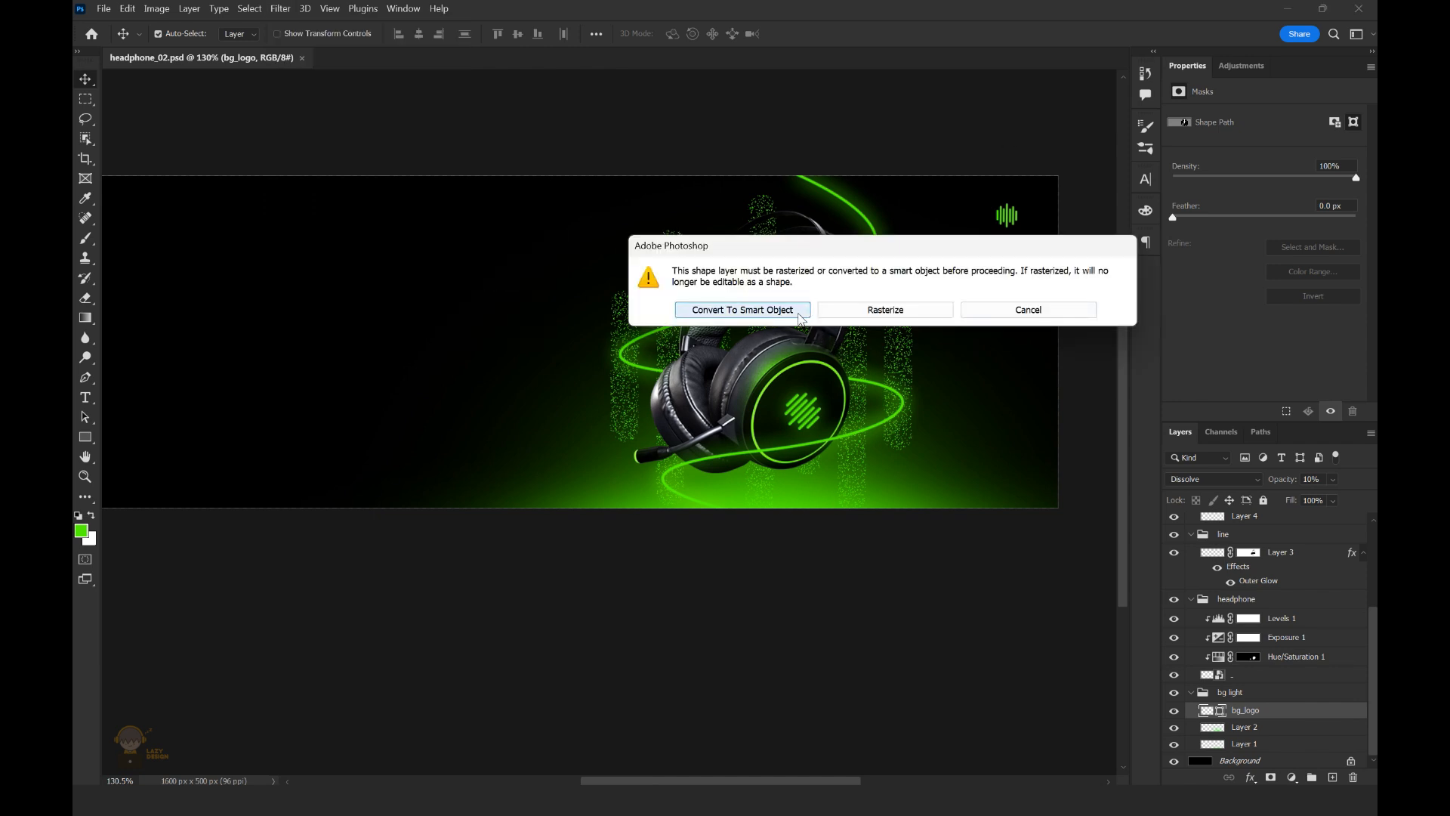
click(801, 311)
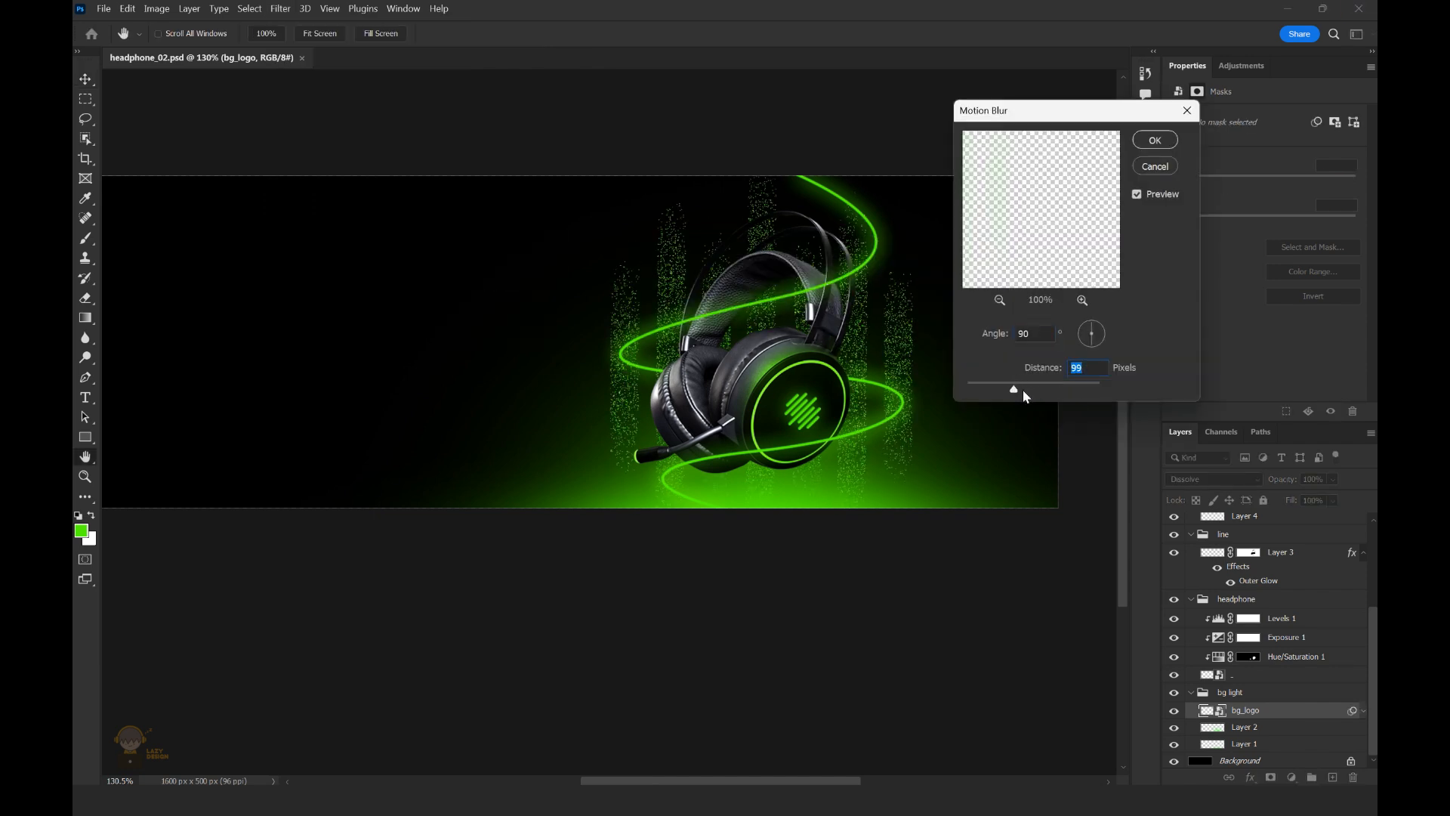
key(Return)
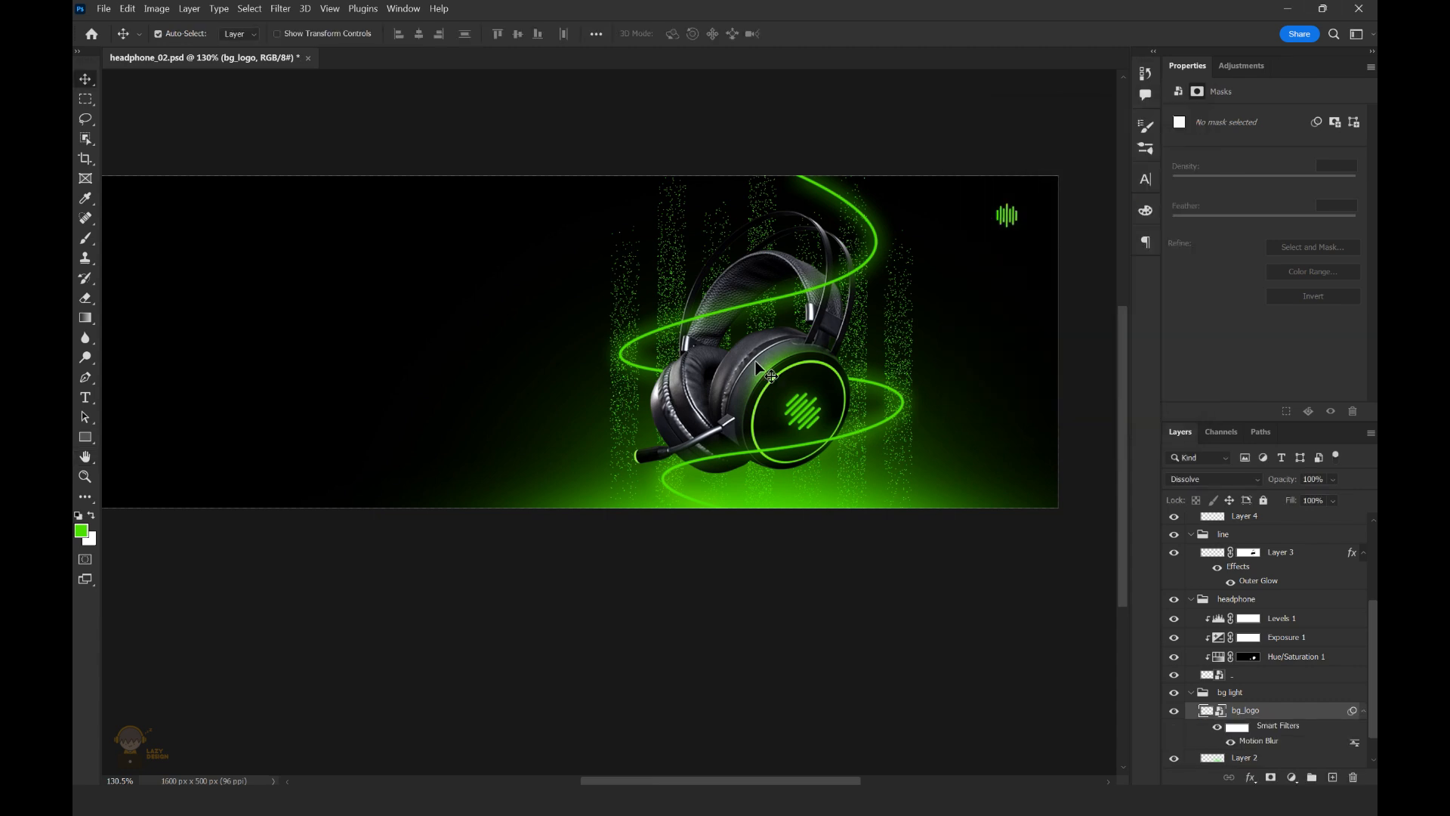
Enlarge the bg_logo layer to about 116% and shift it down behind the headphone.
scroll(860, 273, up, 2)
key(ctrl+t)
key(Return)
drag(908, 155, 932, 142)
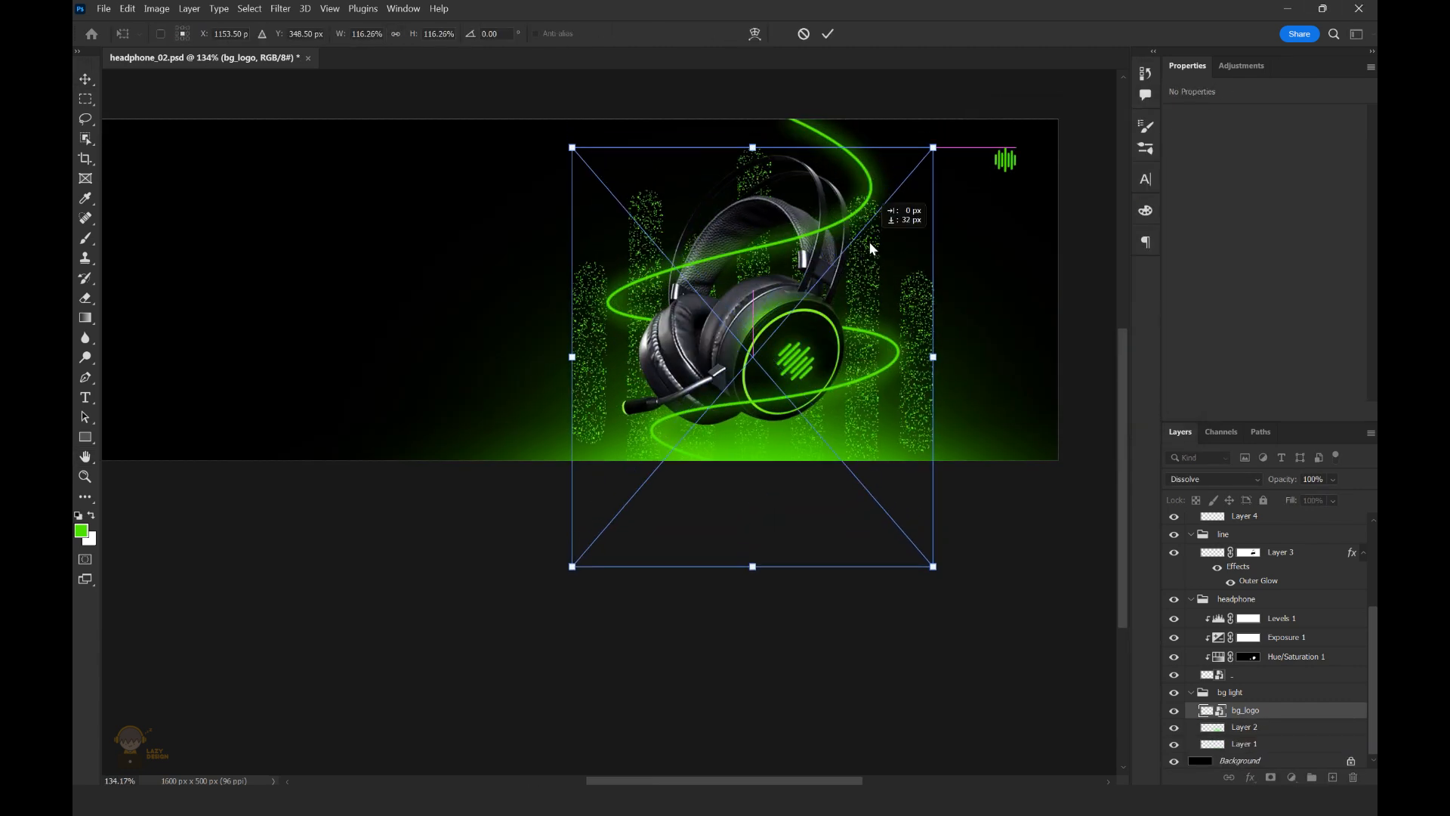
click(828, 33)
Move the bg_logo layer slightly sideways to balance it behind the headphone, and save the document.
scroll(831, 322, down, 3)
scroll(832, 322, up, 3)
key(ctrl+t)
key(Return)
drag(831, 323, 868, 325)
key(Return)
scroll(954, 280, down, 3)
key(ctrl+s)
Scale the bg_logo layer up slightly to about 555 × 722 px behind the headphone.
scroll(864, 337, down, 1)
scroll(864, 337, up, 1)
scroll(900, 312, up, 2)
key(ctrl+t)
key(Return)
drag(919, 223, 932, 216)
click(827, 33)
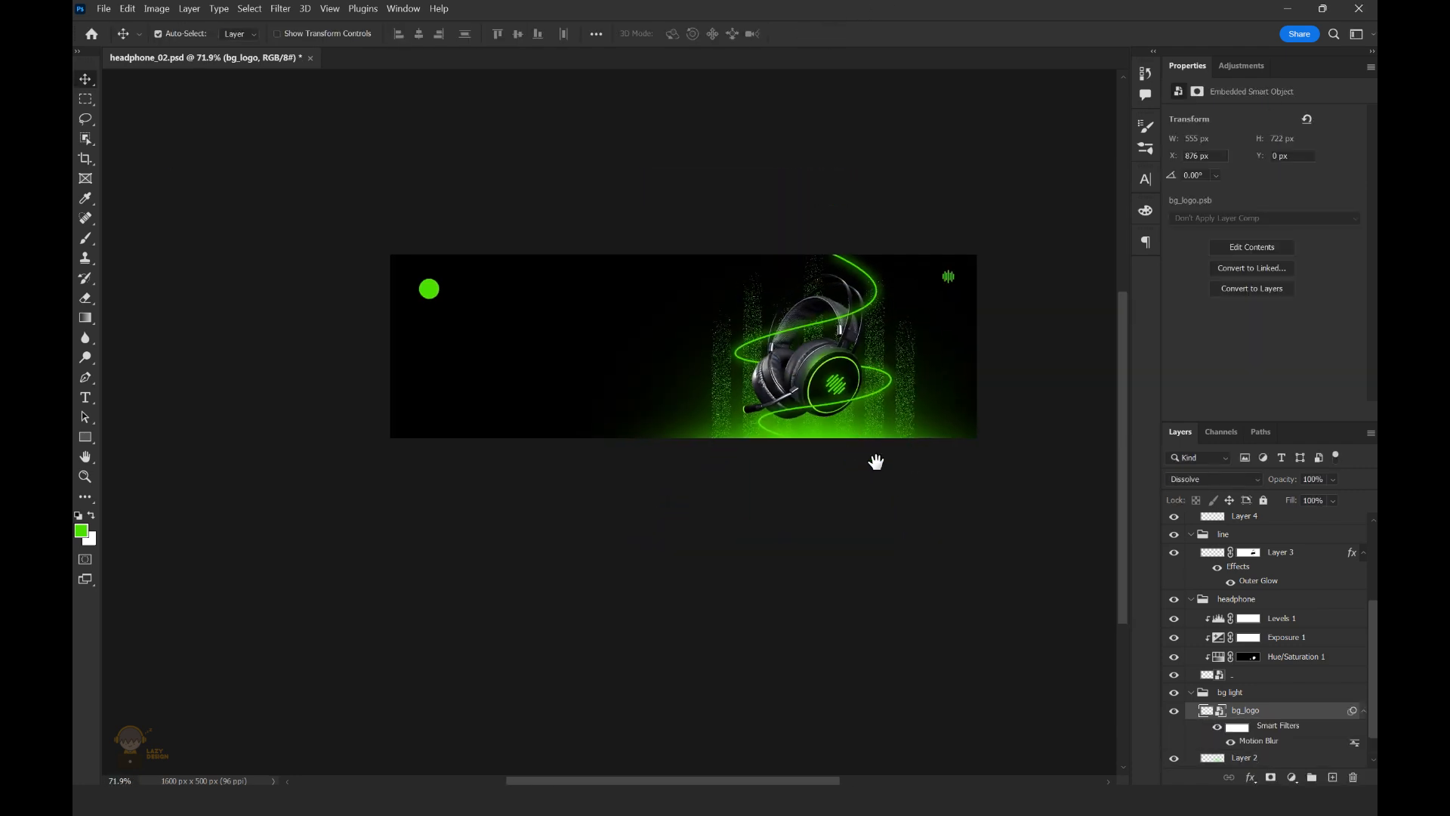
Add a green Outer Glow with a 35 px size to the bg_logo layer and raise its opacity.
scroll(874, 460, up, 3)
click(1250, 777)
click(1284, 761)
drag(679, 153, 1043, 110)
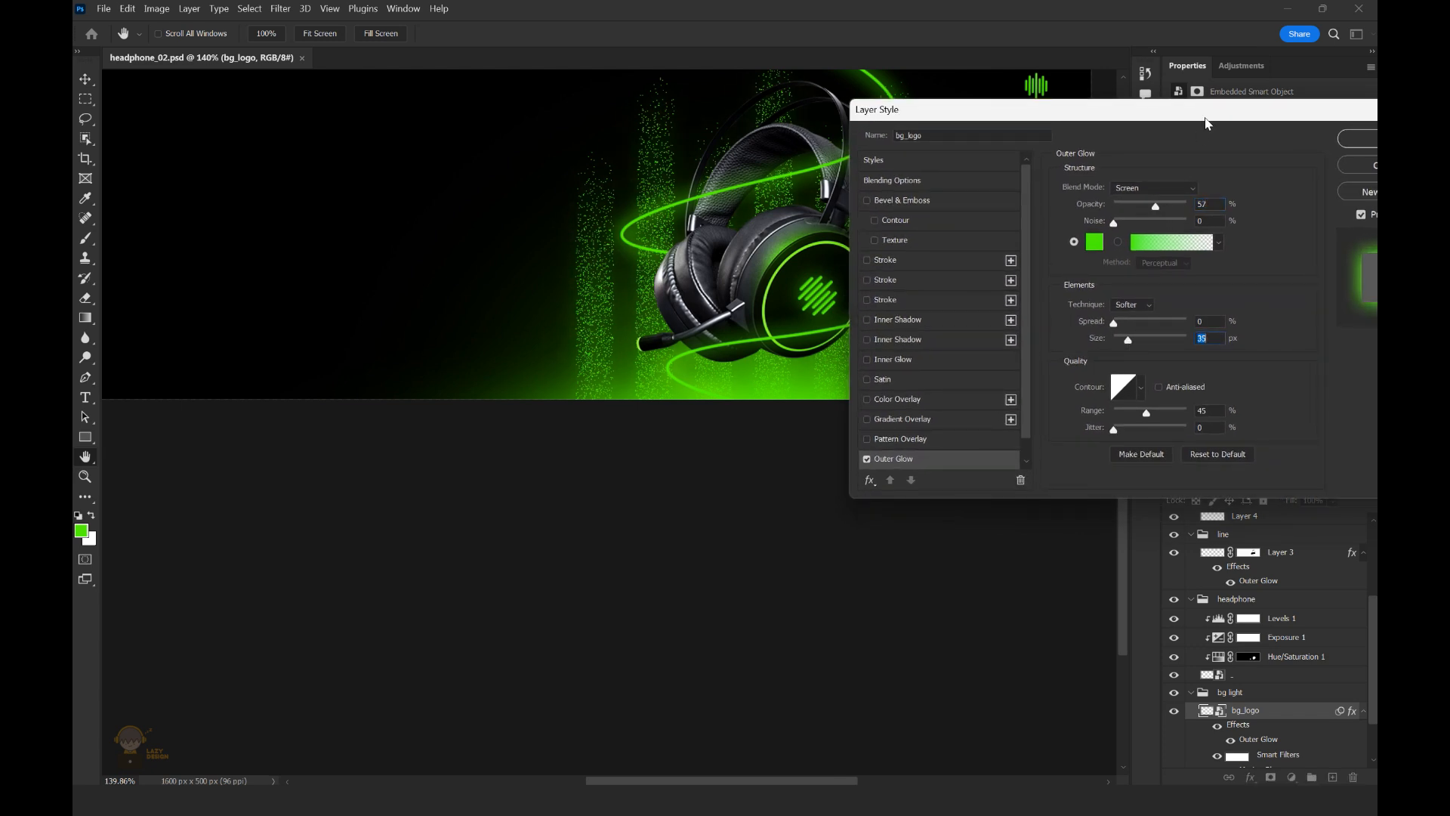
drag(1206, 119, 1102, 126)
drag(1050, 212, 1068, 215)
drag(1080, 116, 1001, 123)
click(1204, 152)
scroll(799, 254, down, 2)
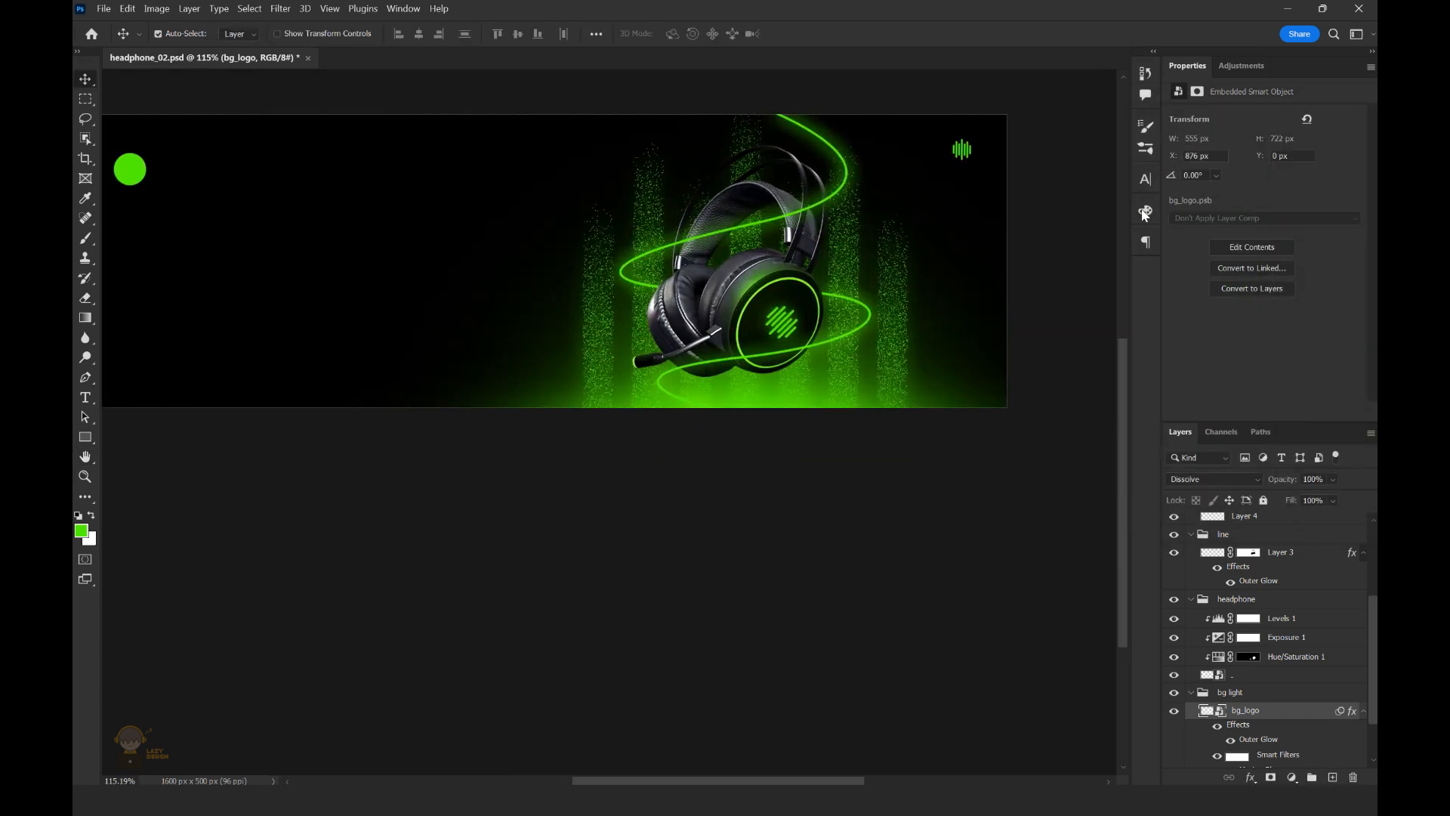
Add a layer mask to bg_logo and try a black-to-white gradient down its lower part.
click(1270, 777)
key(g)
drag(900, 340, 906, 477)
scroll(920, 438, down, 2)
scroll(896, 249, up, 2)
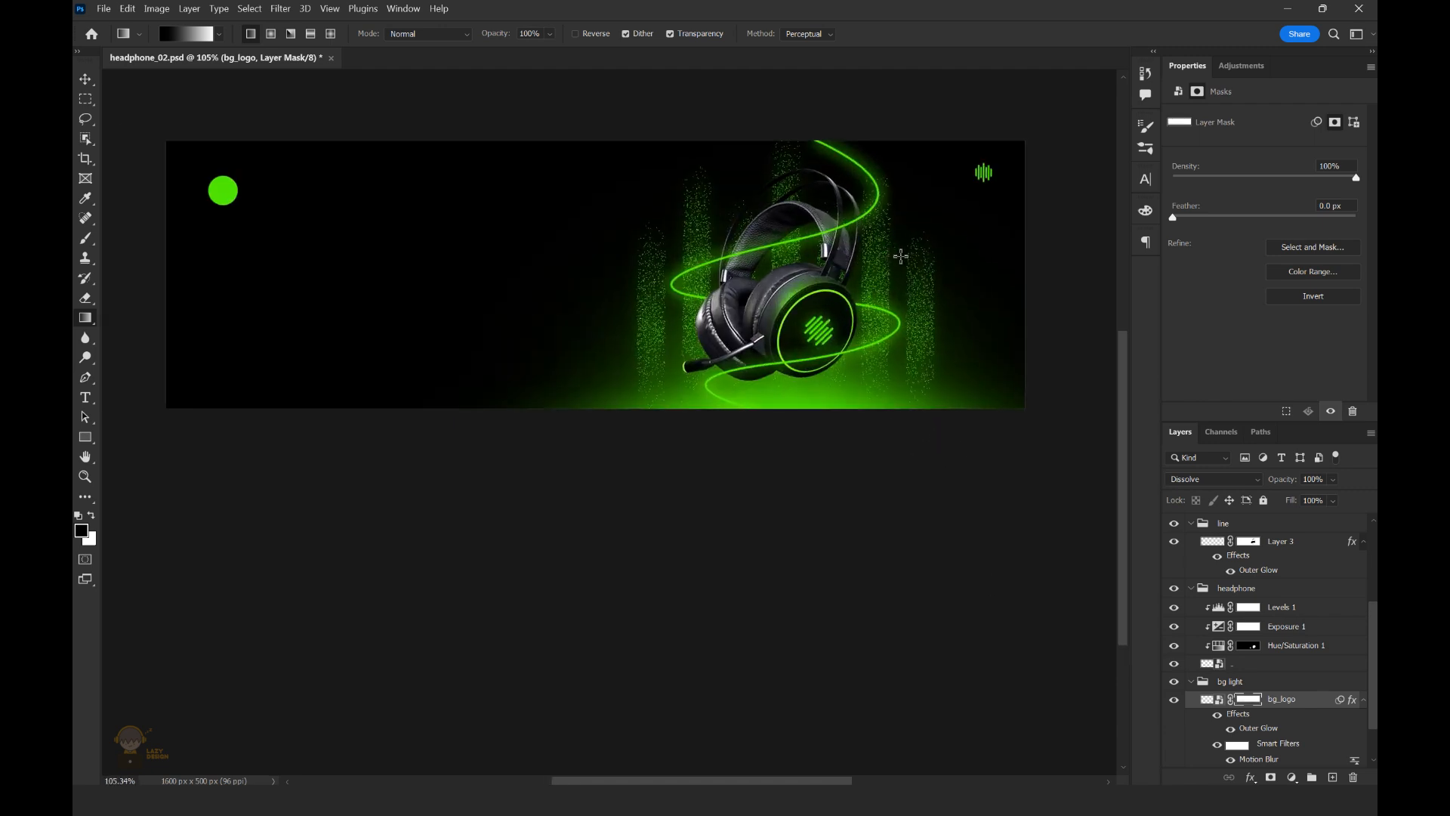
Switch the gradient to a black-to-transparent preset and fade the lower part of bg_logo on its mask.
click(188, 33)
click(564, 399)
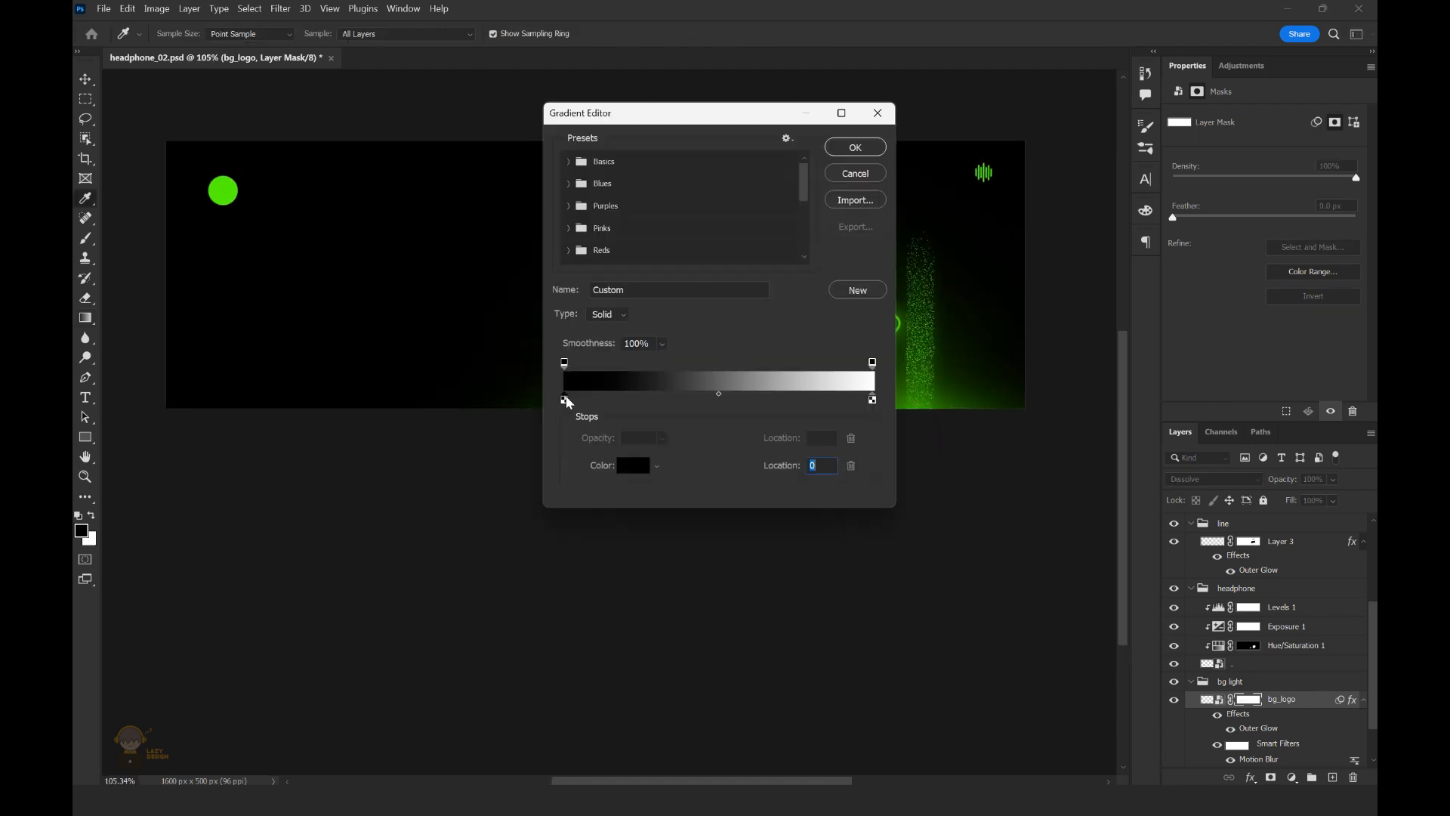
click(615, 187)
click(865, 151)
drag(928, 445, 920, 363)
drag(961, 461, 947, 278)
scroll(822, 395, down, 2)
scroll(881, 342, up, 1)
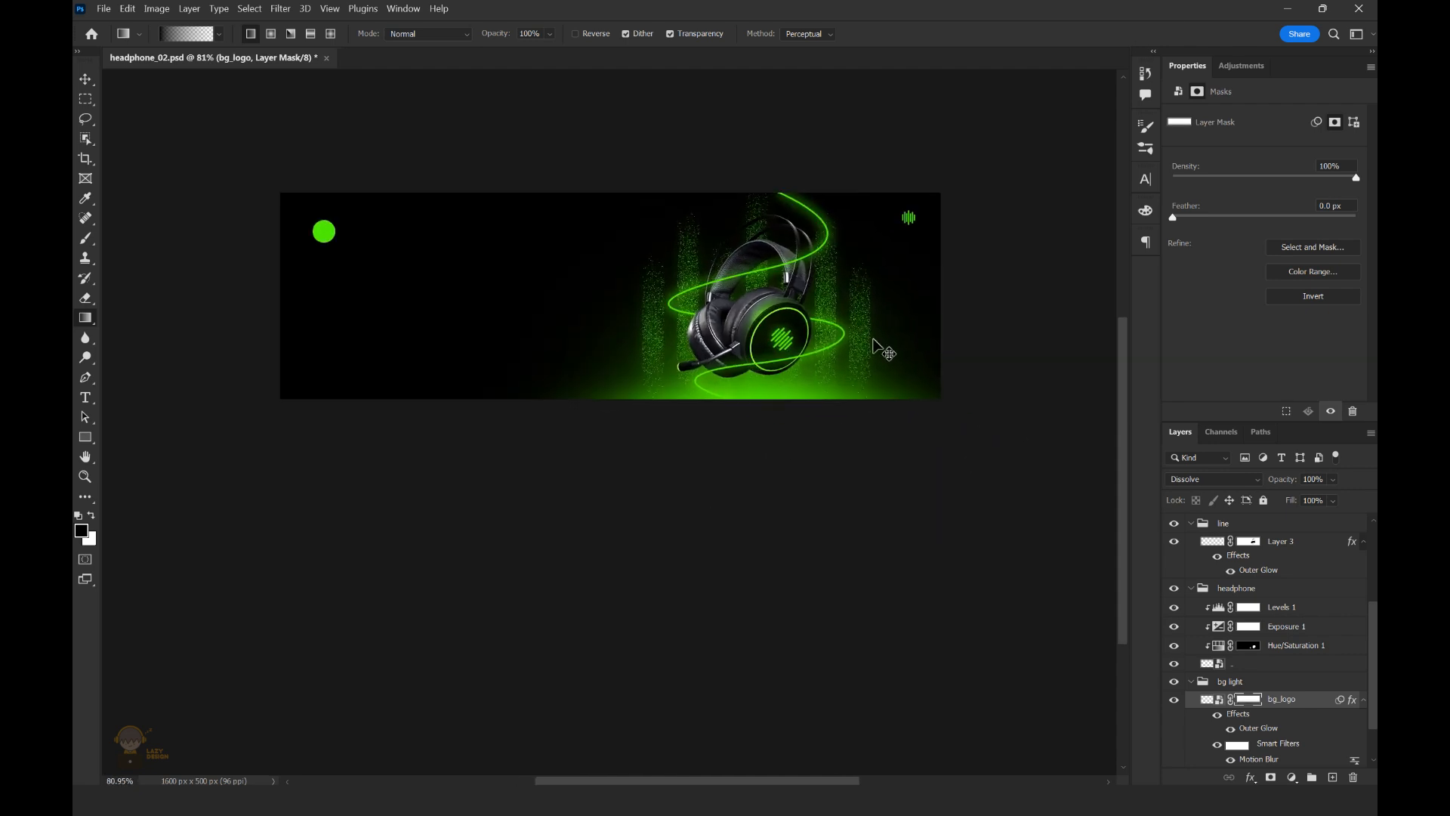
key(v)
scroll(838, 287, up, 1)
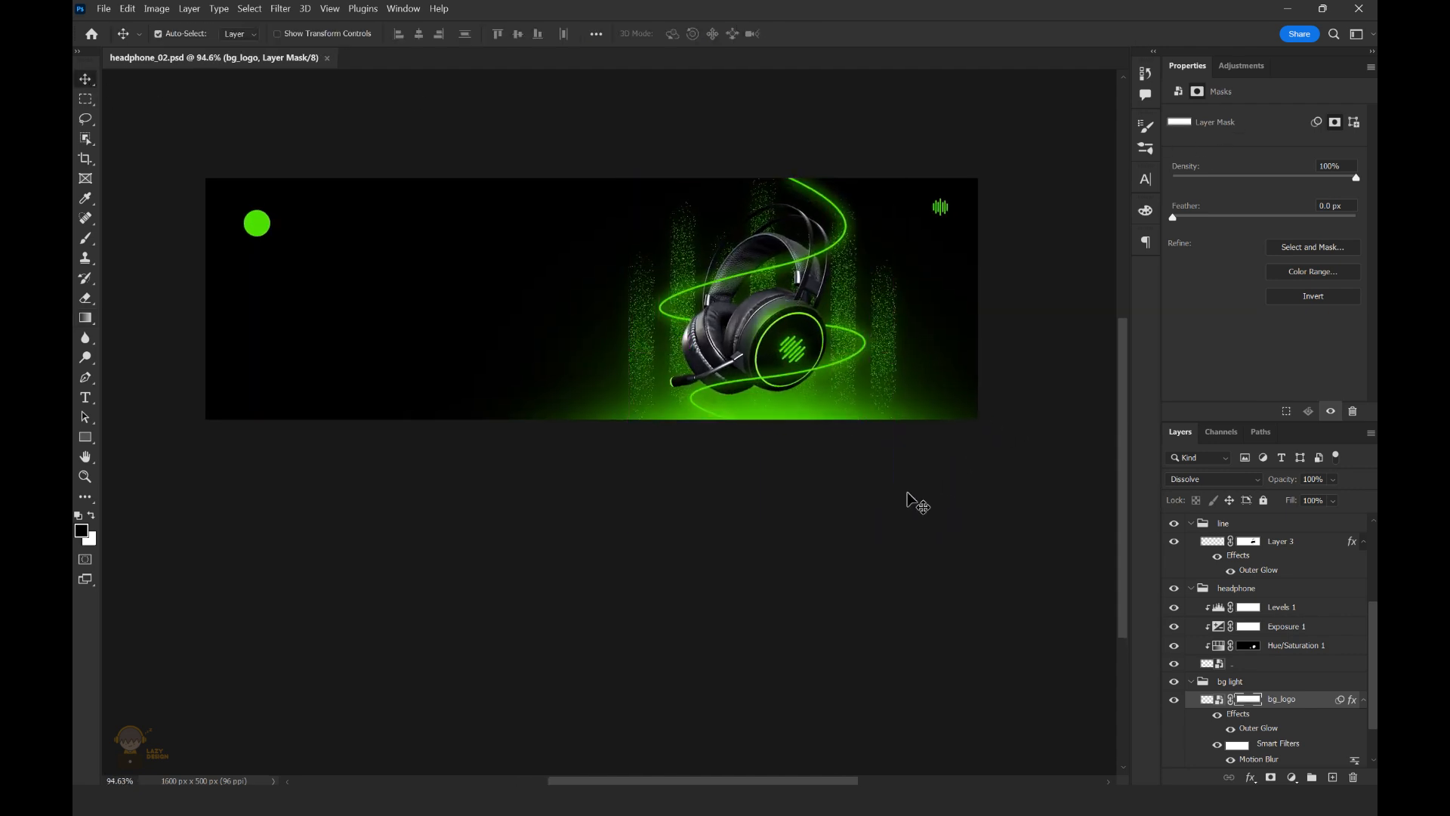
Collapse the logo, line and headphone groups, then show the text group and expand it.
scroll(596, 324, up, 2)
scroll(1248, 600, up, 3)
click(1191, 560)
click(1191, 579)
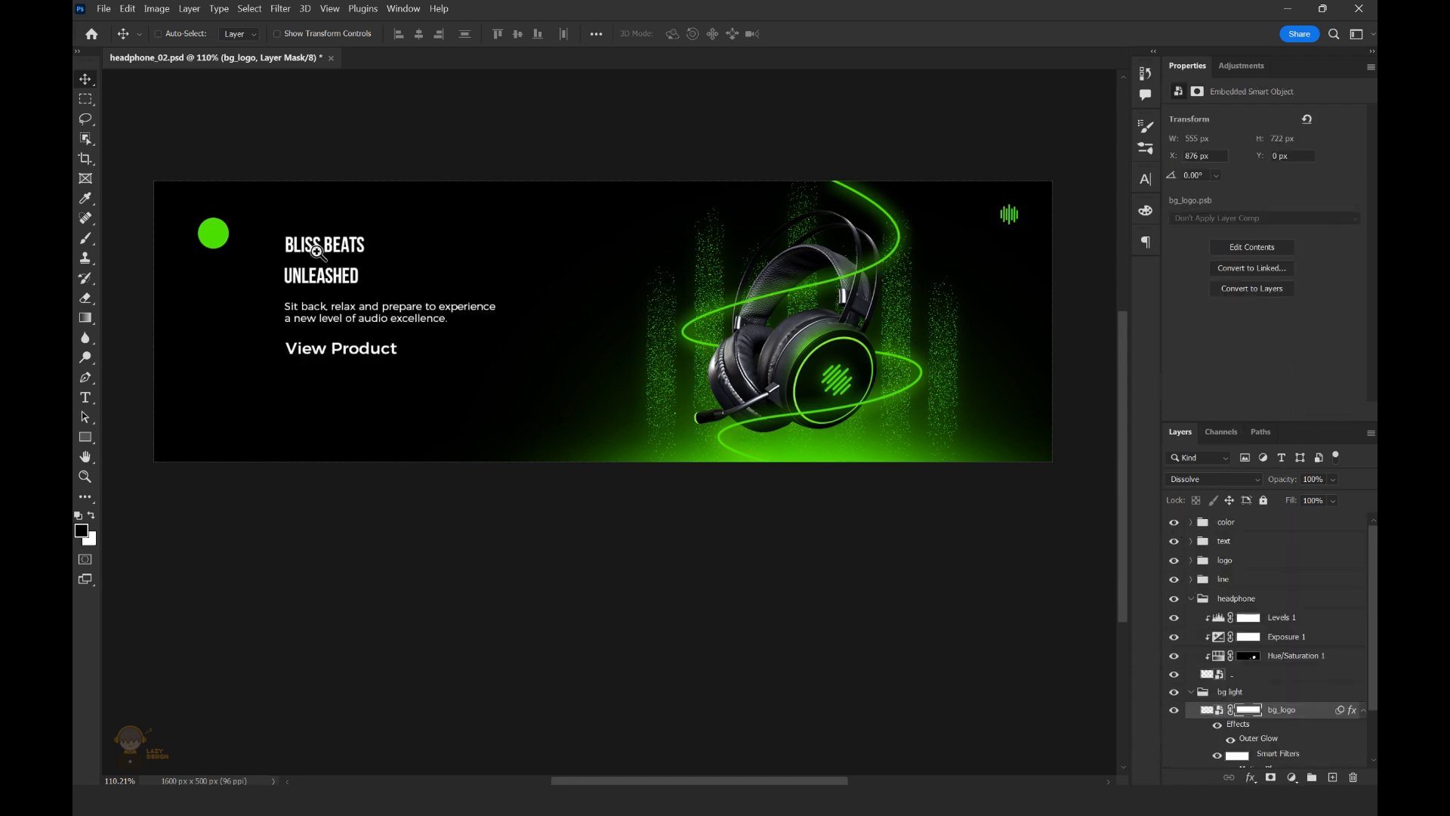
scroll(317, 251, up, 1)
click(1191, 598)
click(1191, 540)
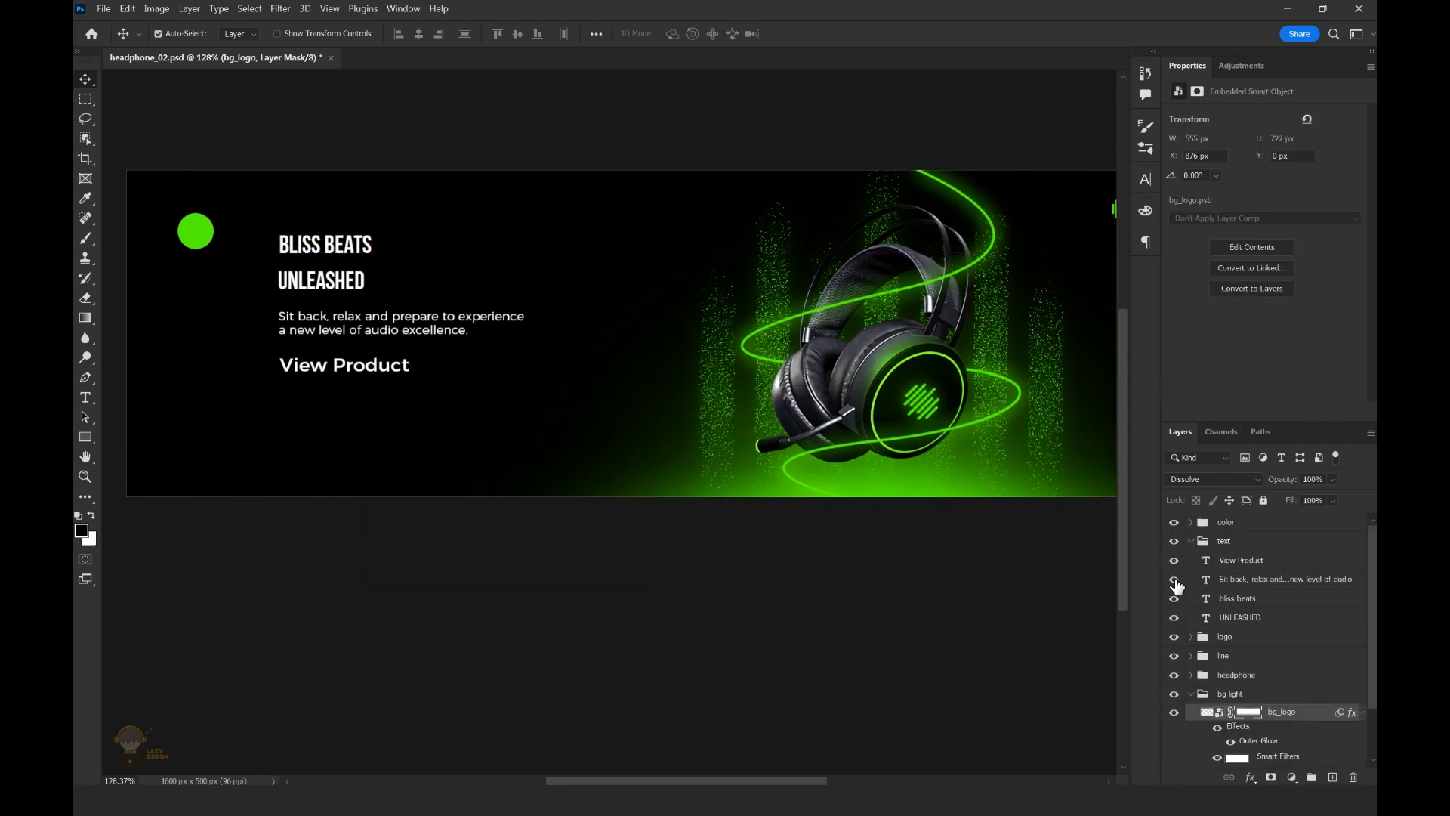
Hide the description and View Product texts, enlarge the BLISS BEATS and UNLEASHED headings, and save.
click(1223, 602)
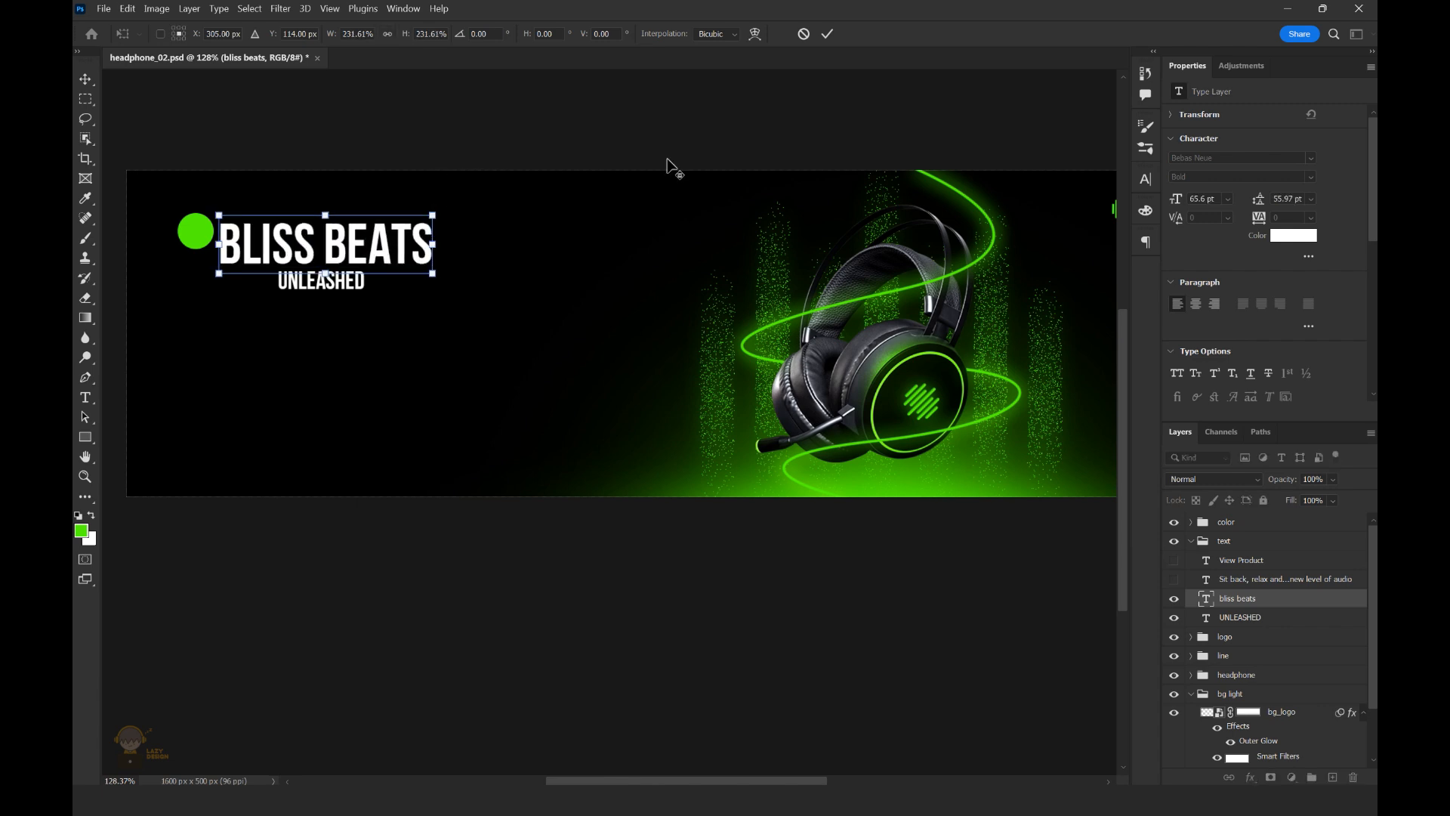
scroll(512, 259, up, 3)
drag(637, 239, 749, 175)
drag(604, 302, 611, 373)
click(827, 34)
scroll(625, 314, down, 4)
scroll(624, 314, up, 1)
key(ctrl+s)
Fine-tune the UNLEASHED text and place it close beneath BLISS BEATS with their left edges aligned.
scroll(439, 396, up, 1)
drag(520, 415, 519, 390)
drag(373, 312, 395, 299)
drag(437, 436, 440, 440)
drag(579, 451, 576, 440)
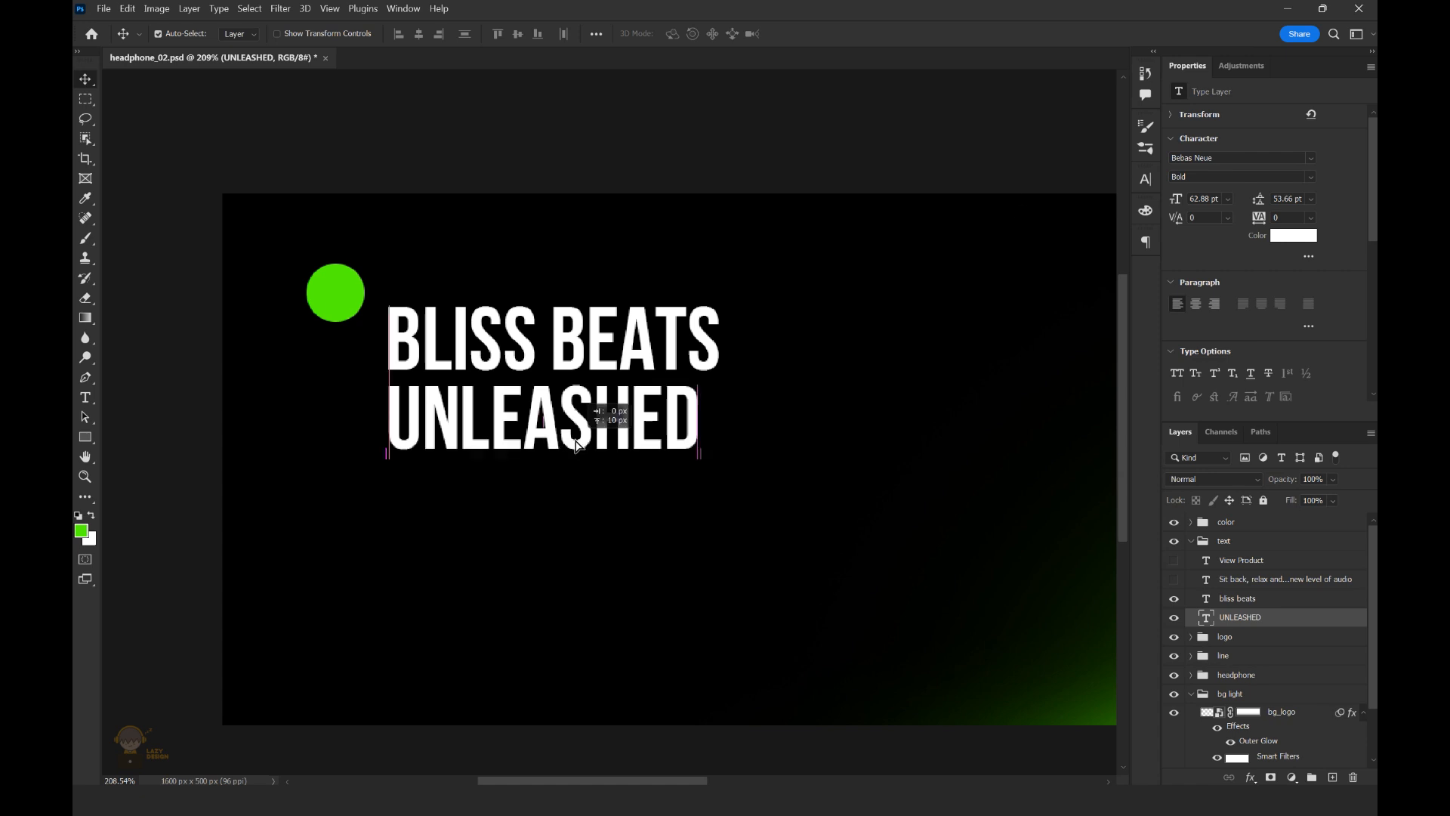
Scale both heading lines up together to about 122% and move them slightly down.
shift+click(1233, 597)
key(ctrl+t)
drag(720, 304, 794, 272)
drag(669, 384, 669, 423)
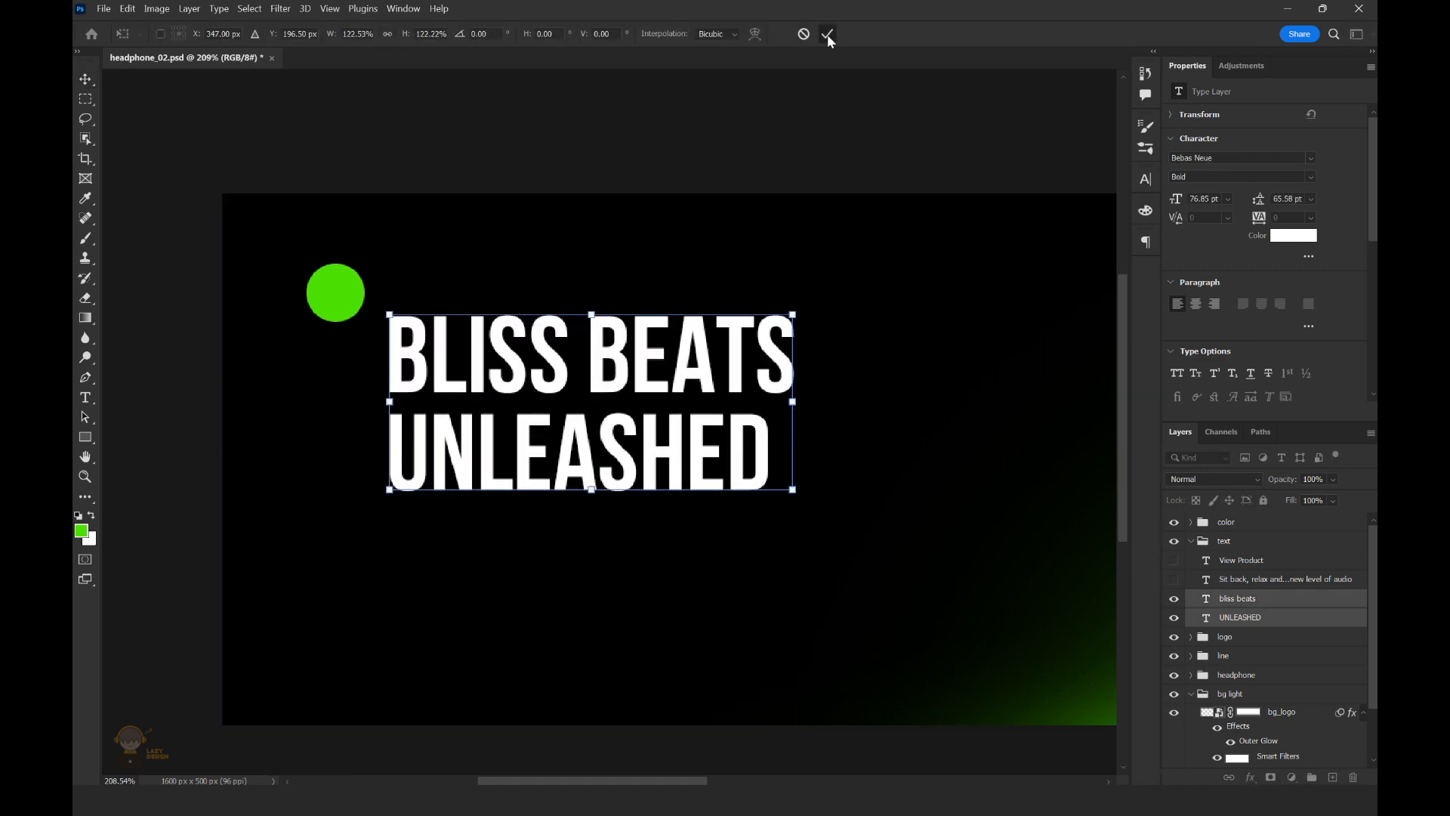
click(827, 34)
Set the font size of the UNLEASHED and BLISS BEATS texts to 76 pt each and adjust their spacing.
scroll(722, 344, down, 5)
scroll(723, 343, up, 1)
scroll(667, 368, up, 3)
ctrl+click(660, 429)
ctrl+click(661, 426)
text(76)
key(Return)
drag(619, 346, 620, 352)
click(1216, 201)
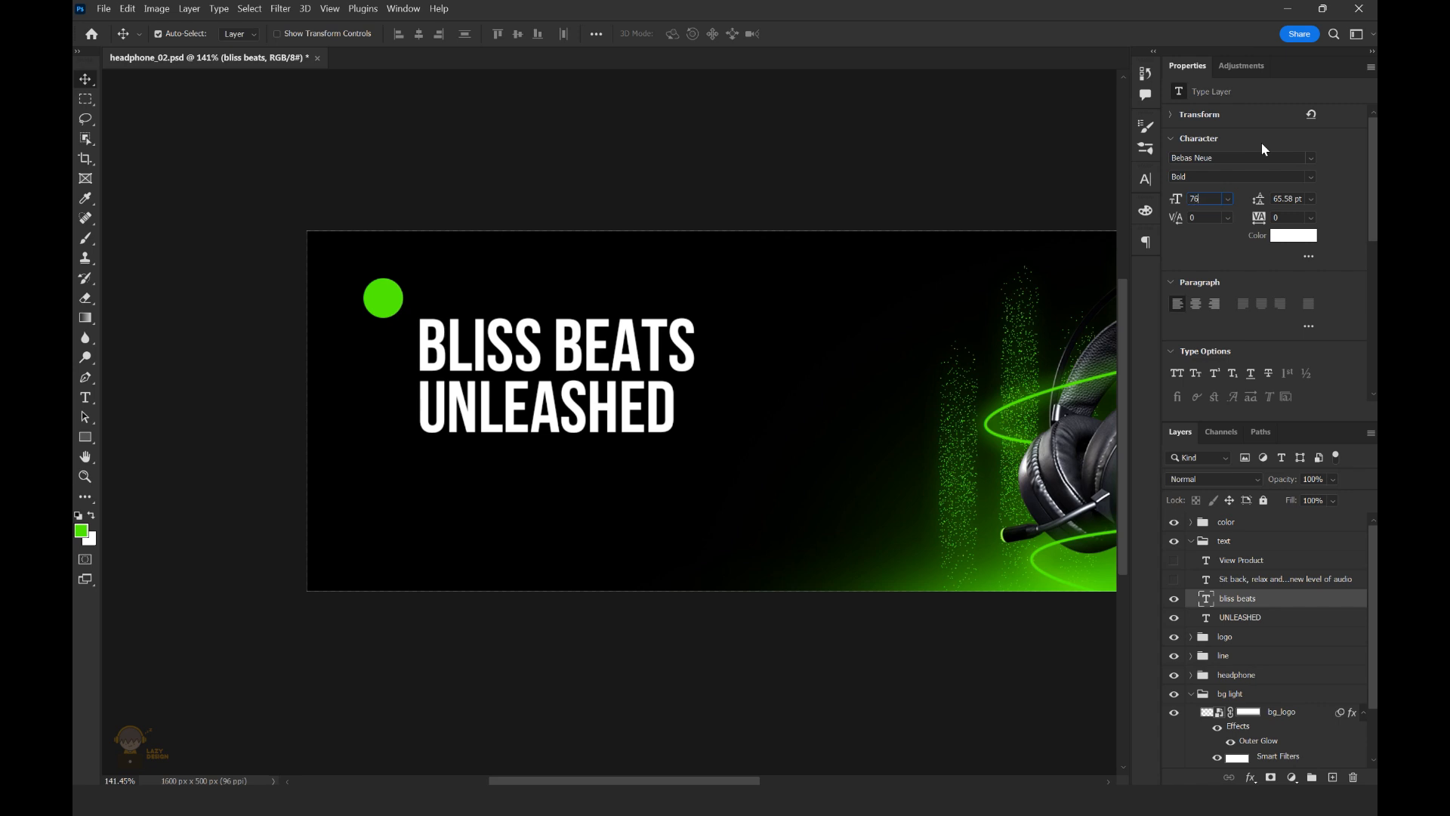
Nudge the UNLEASHED text horizontally to line up its left edge with BLISS BEATS, and save.
click(1237, 620)
scroll(421, 384, up, 6)
key(Right)
key(Right)
key(Right)
key(Right)
key(Right)
key(Right)
key(Left)
key(Left)
key(Left)
scroll(642, 412, down, 6)
key(ctrl+s)
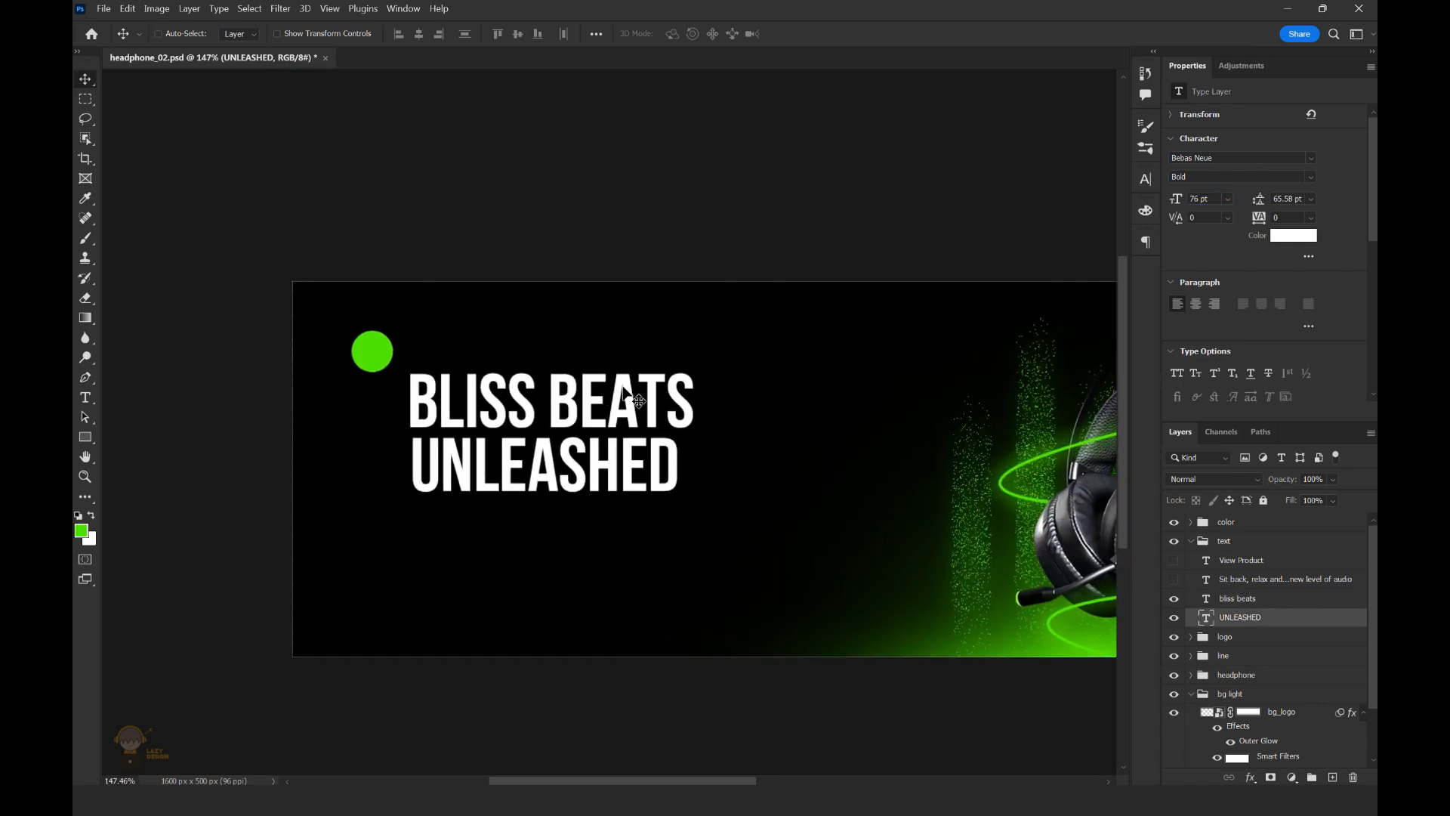
Recolour the BLISS BEATS text with the green sampled from the colour circle.
click(632, 396)
click(1287, 237)
click(372, 351)
click(876, 181)
scroll(665, 340, down, 5)
drag(702, 340, 673, 226)
scroll(702, 340, up, 3)
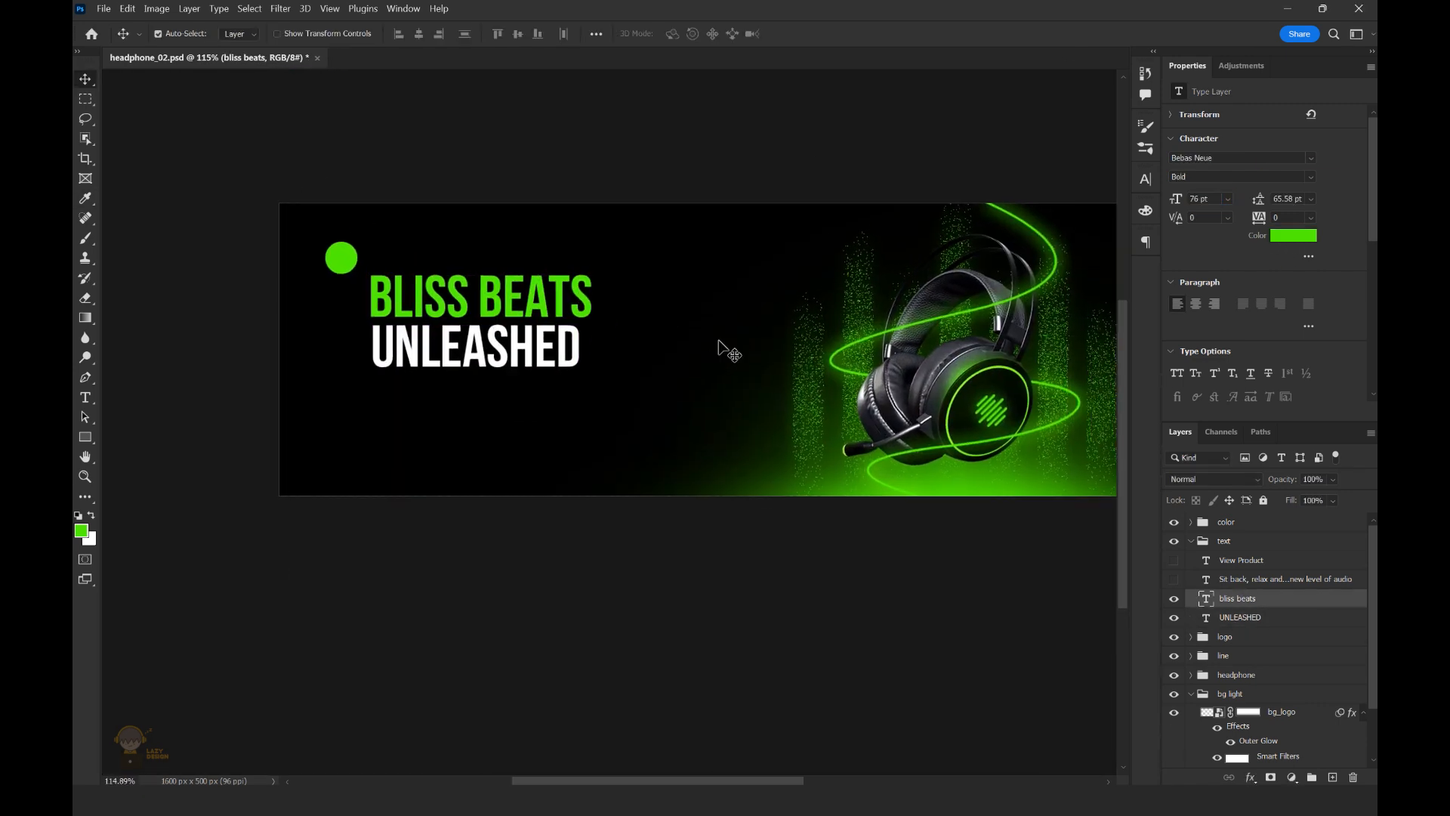
Move the green colour circle to the right of the heading and nudge both heading lines up.
drag(340, 258, 710, 244)
click(540, 346)
shift+click(580, 278)
key(Up)
key(Up)
key(Up)
key(Up)
key(Up)
key(Up)
key(Up)
click(638, 157)
Add a green Outer Glow with a 35 px size and reduced opacity to the BLISS BEATS text, and save.
click(555, 291)
click(1250, 777)
click(1283, 754)
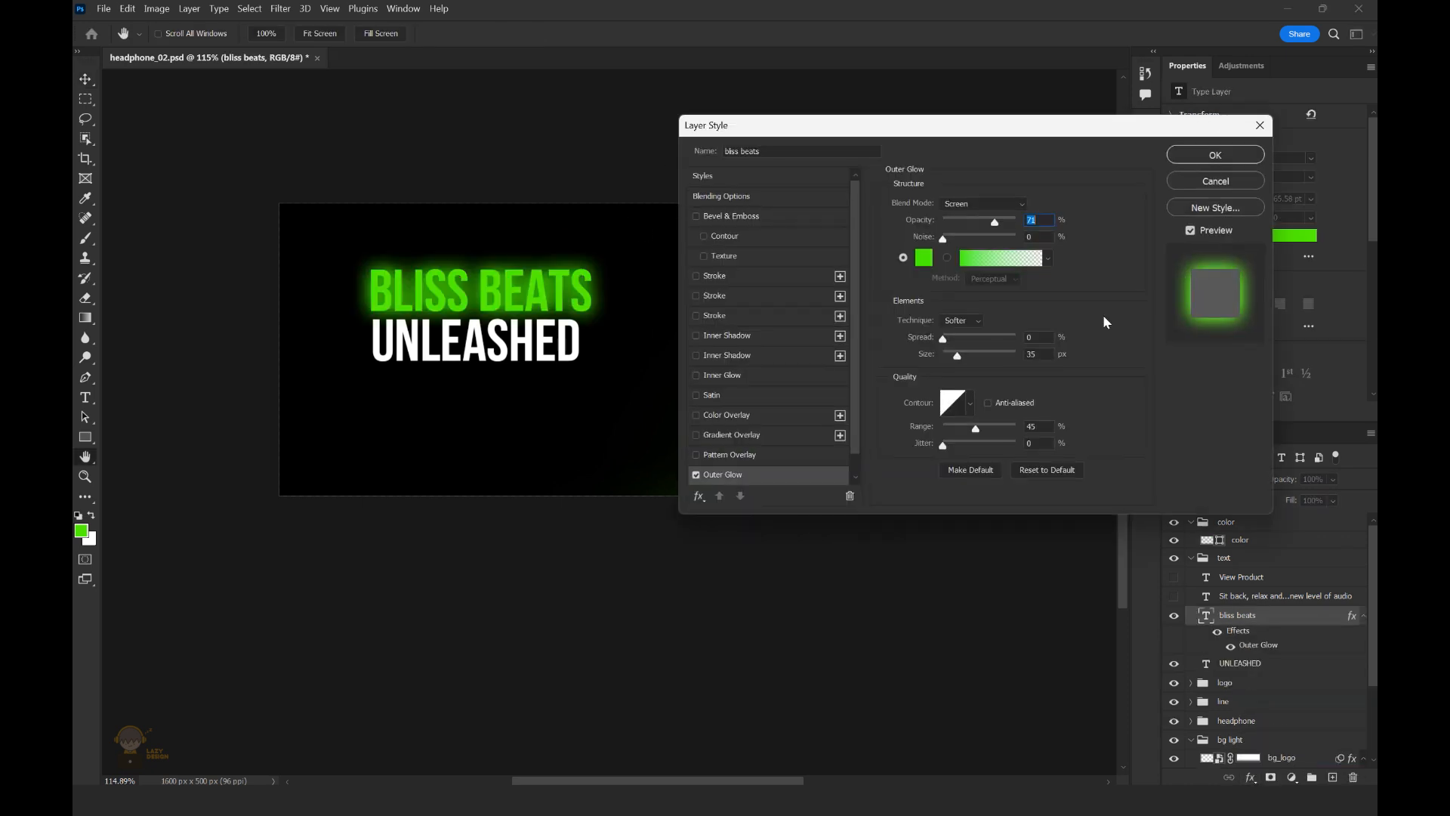
drag(995, 222, 949, 223)
mouse_move(988, 131)
mouse_down()
mouse_move(1081, 106)
mouse_move(997, 474)
mouse_move(981, 140)
mouse_up()
click(1208, 163)
drag(736, 202, 910, 139)
key(ctrl+s)
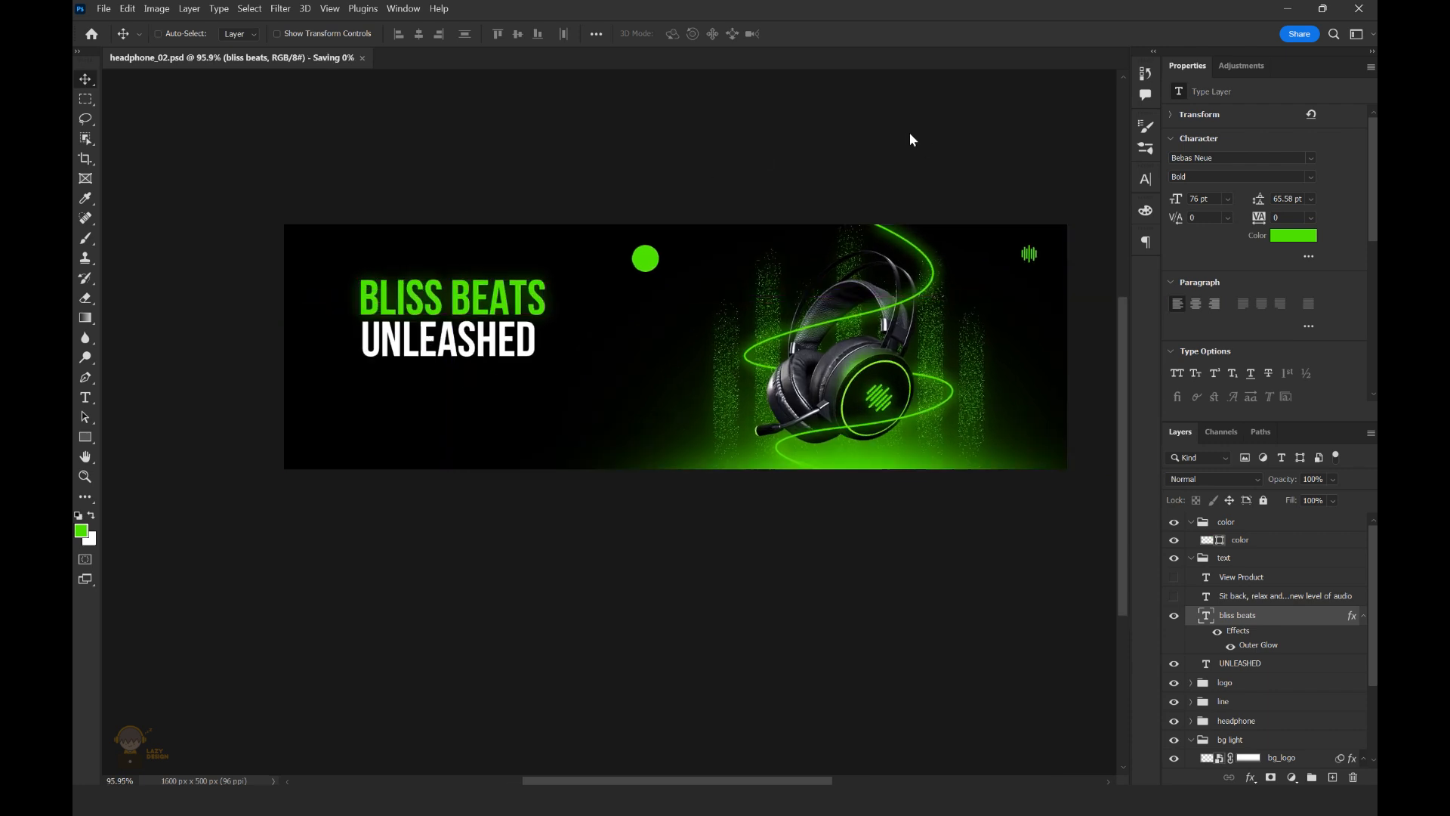
Draw a button rectangle about 246 × 64 px below the UNLEASHED text, leaving a gap for the description.
key(u)
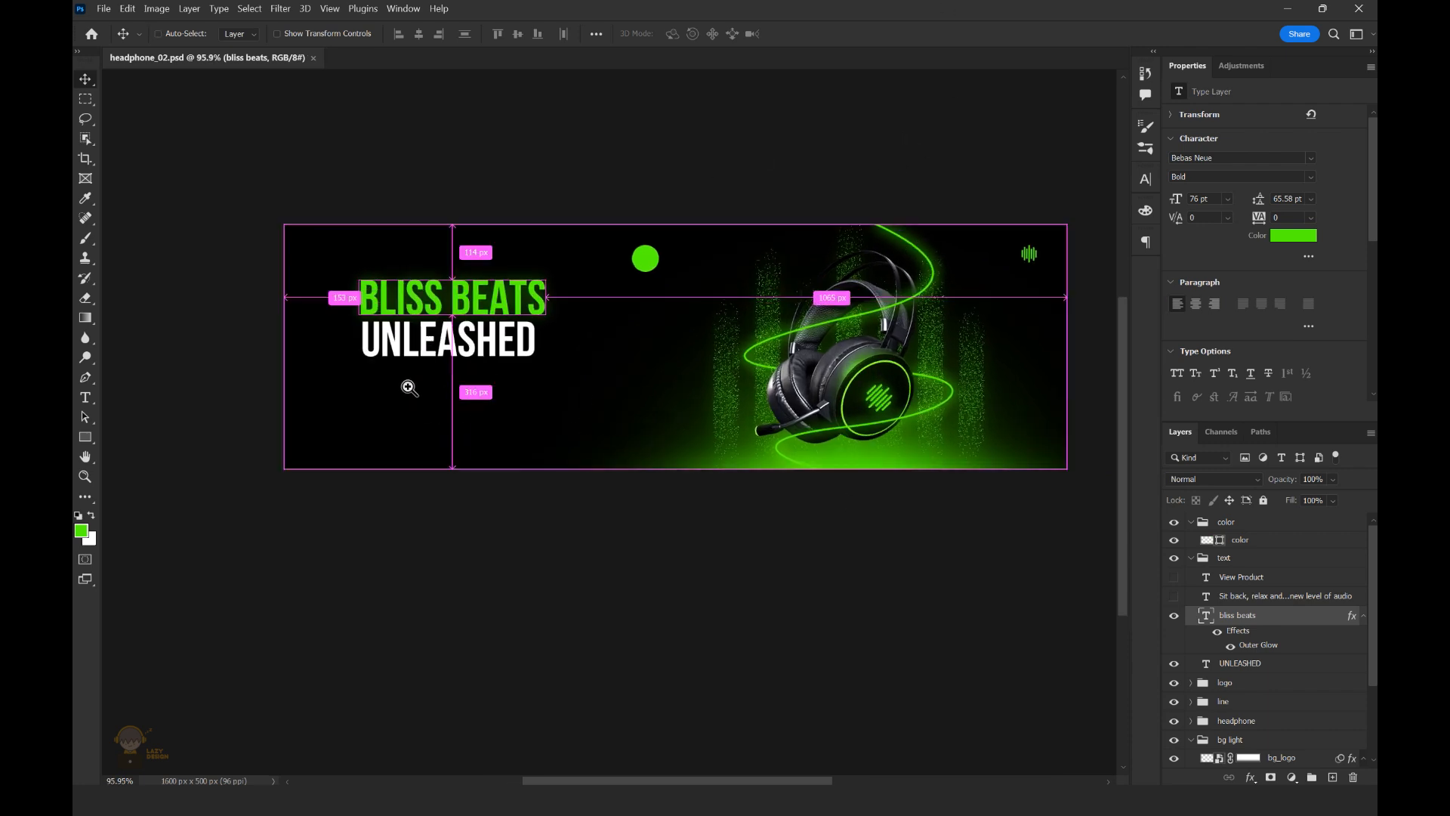
scroll(408, 381, up, 2)
drag(358, 454, 514, 461)
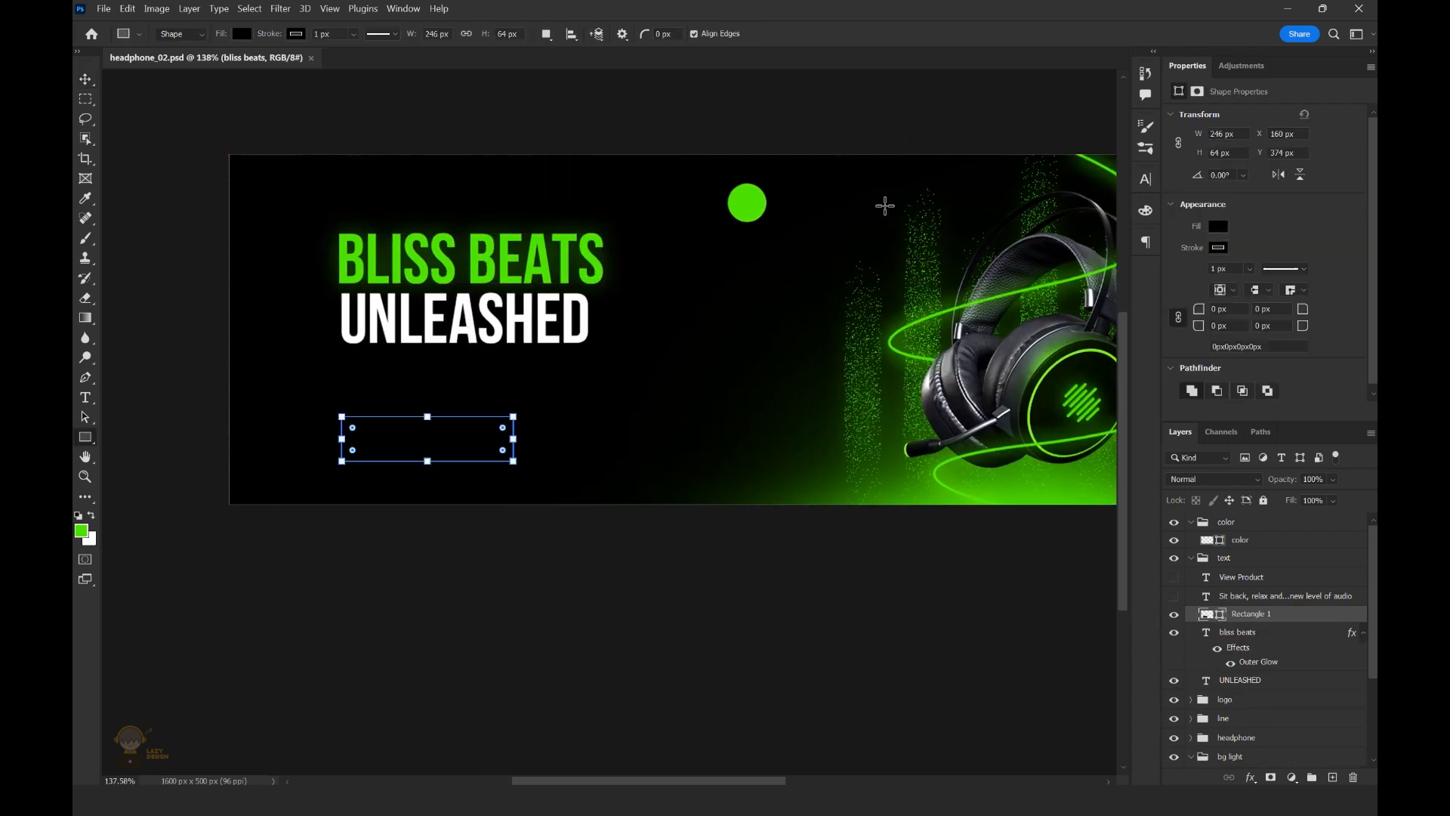
Remove the button rectangle's stroke and fill it with the recently used bright green.
click(1218, 248)
click(1172, 276)
click(1219, 227)
click(400, 363)
key(Escape)
click(1218, 226)
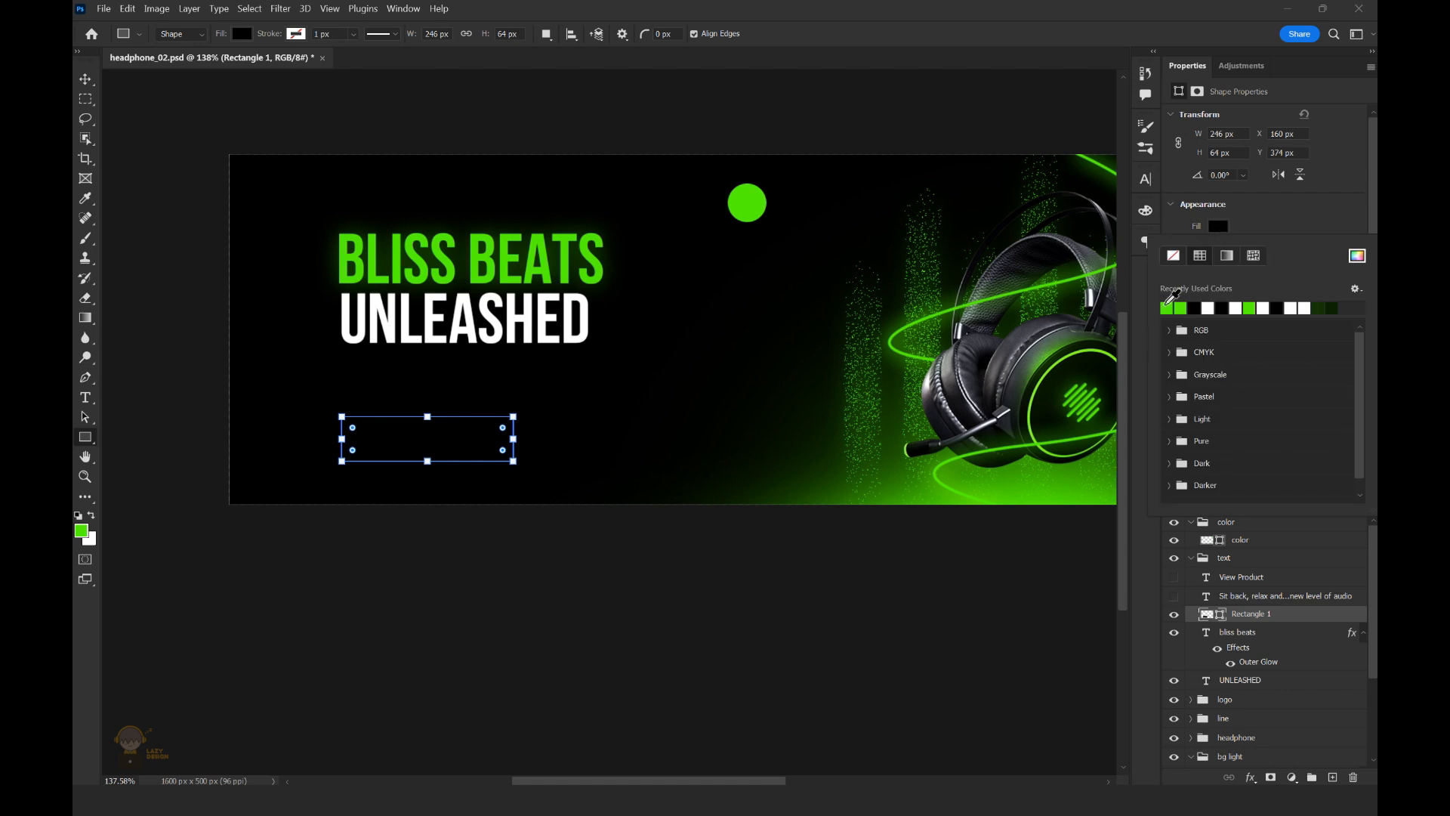
click(1167, 305)
Show the View Product text centred on the green rectangle and resize the rectangle to about 263 × 68 px.
drag(492, 367, 496, 442)
scroll(386, 418, up, 3)
click(552, 433)
key(ctrl+t)
click(827, 34)
scroll(540, 340, down, 4)
scroll(540, 340, up, 2)
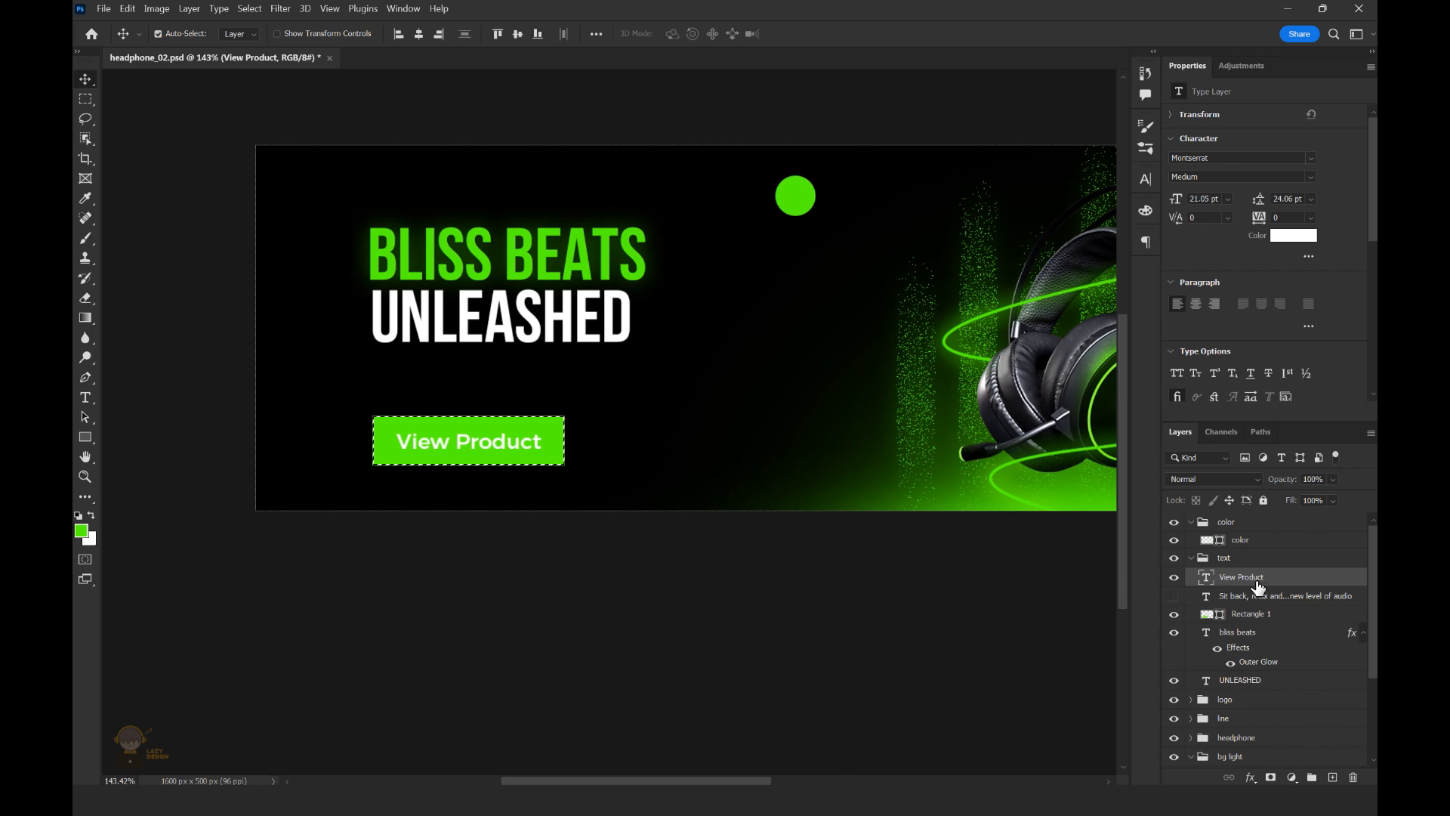
Change the View Product text colour to a very dark green.
click(1294, 235)
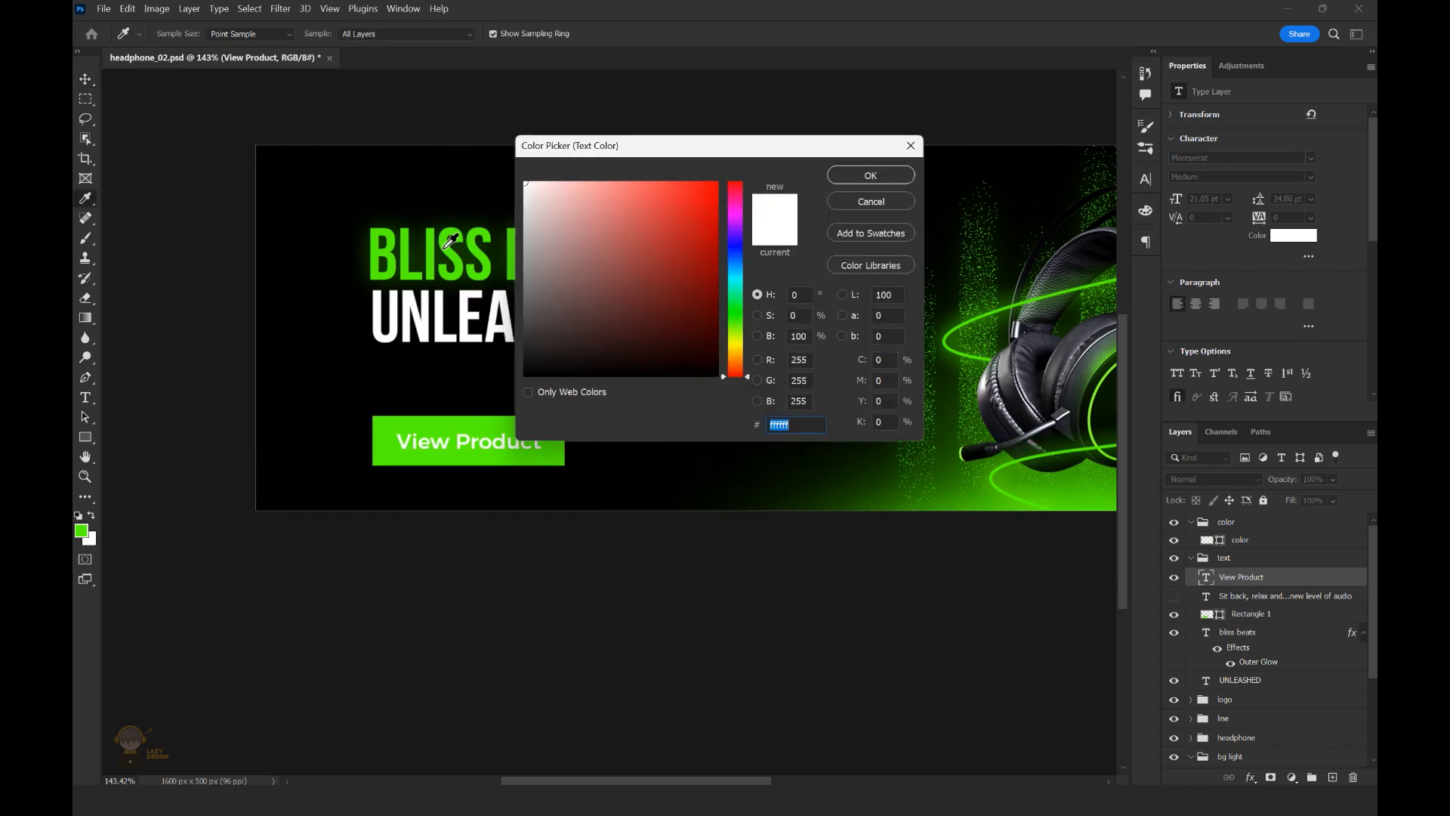
click(446, 246)
click(871, 175)
scroll(528, 393, up, 1)
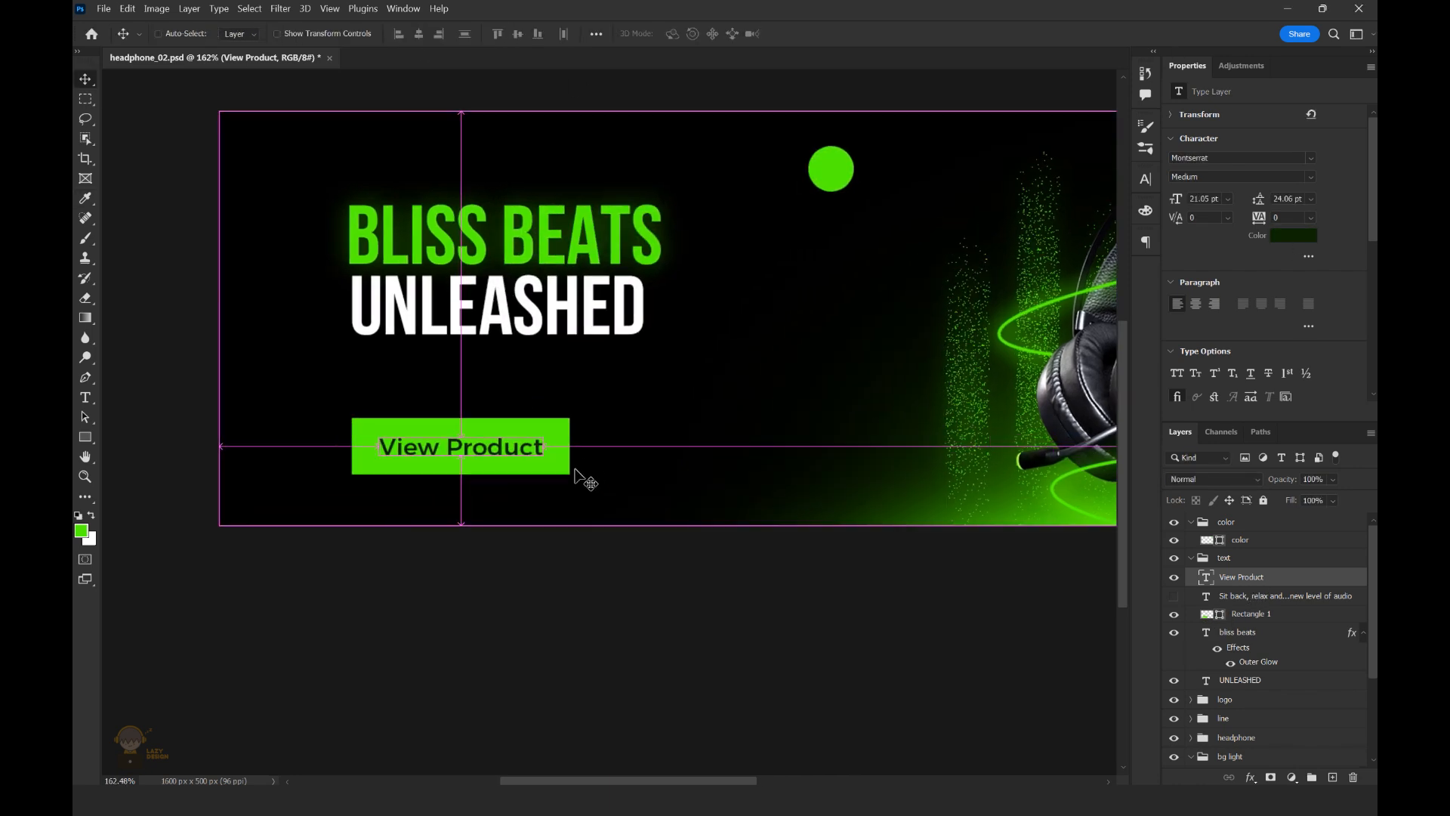
Add a green Outer Glow at 36% opacity to the button rectangle and fine-tune the glow's size and range.
click(559, 459)
click(1250, 776)
click(1274, 759)
click(972, 228)
drag(954, 363, 954, 368)
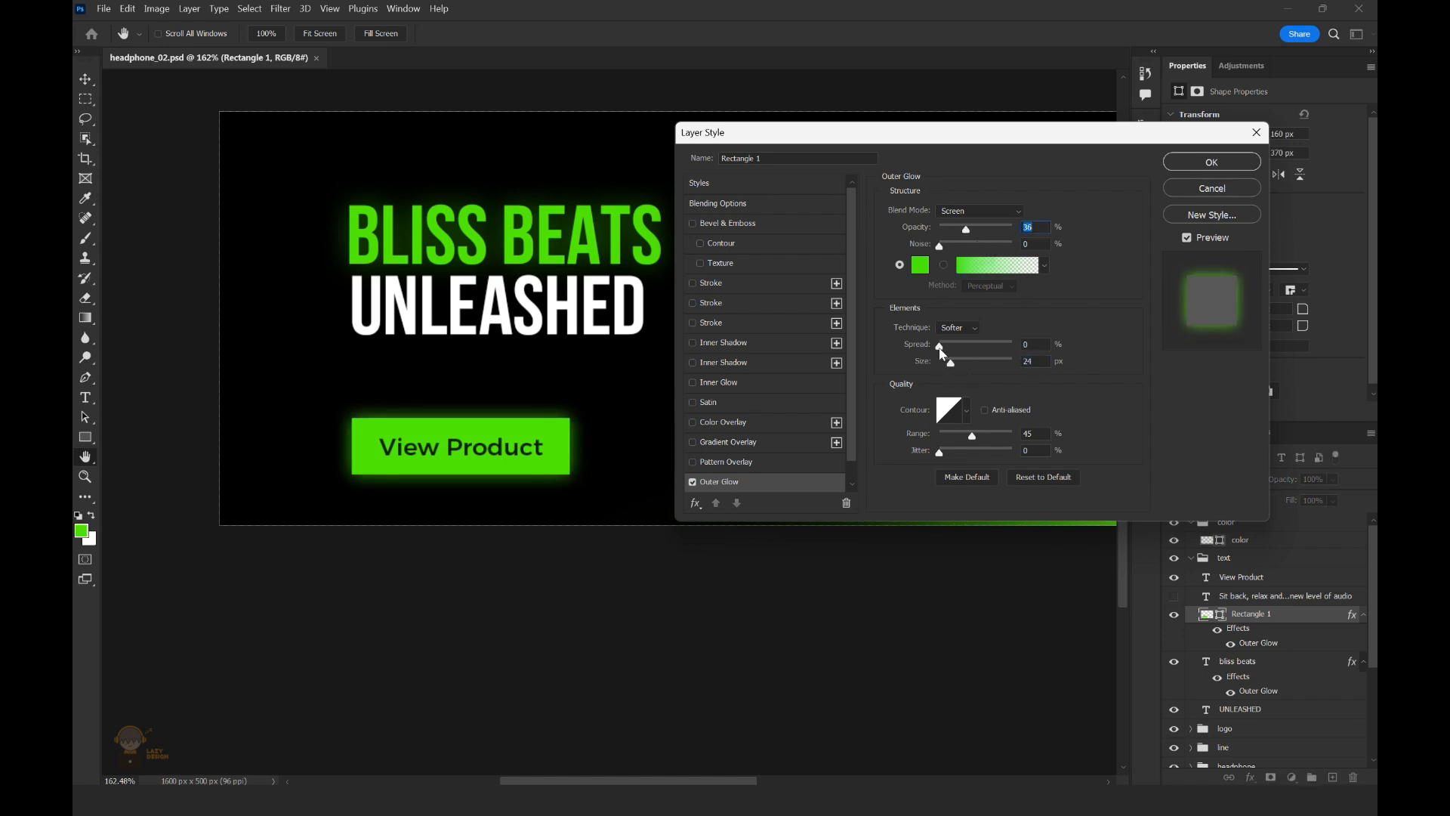
drag(945, 361, 962, 371)
drag(976, 442, 983, 441)
drag(956, 367, 956, 367)
drag(972, 137, 1029, 161)
click(1249, 189)
drag(744, 370, 693, 345)
scroll(693, 344, down, 1)
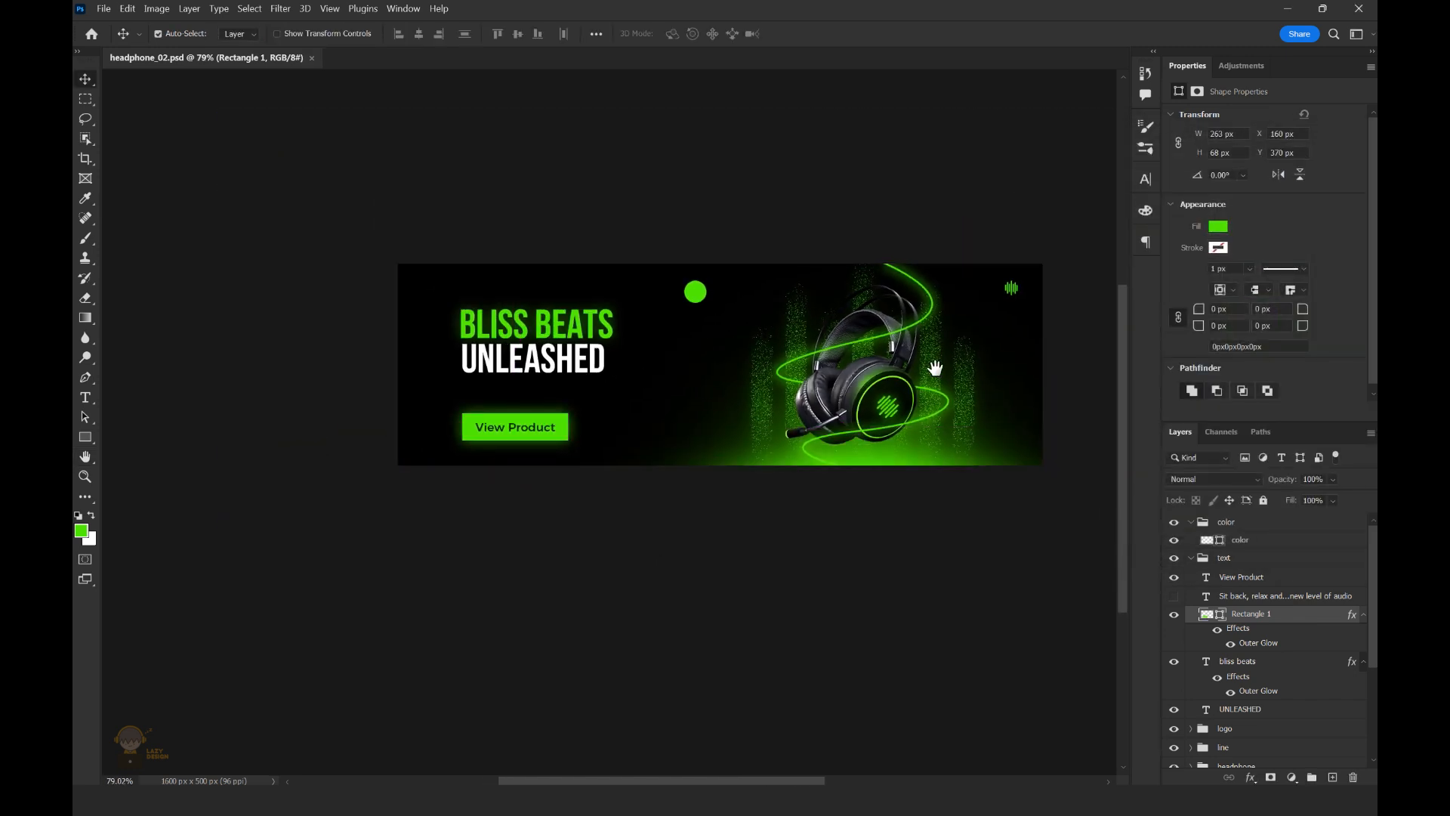
Save the banner and place the white description text between the UNLEASHED line and the View Product button.
drag(936, 369, 894, 366)
scroll(829, 378, up, 1)
scroll(618, 372, up, 1)
key(ctrl+s)
scroll(406, 350, up, 2)
drag(558, 342, 527, 396)
scroll(359, 359, up, 5)
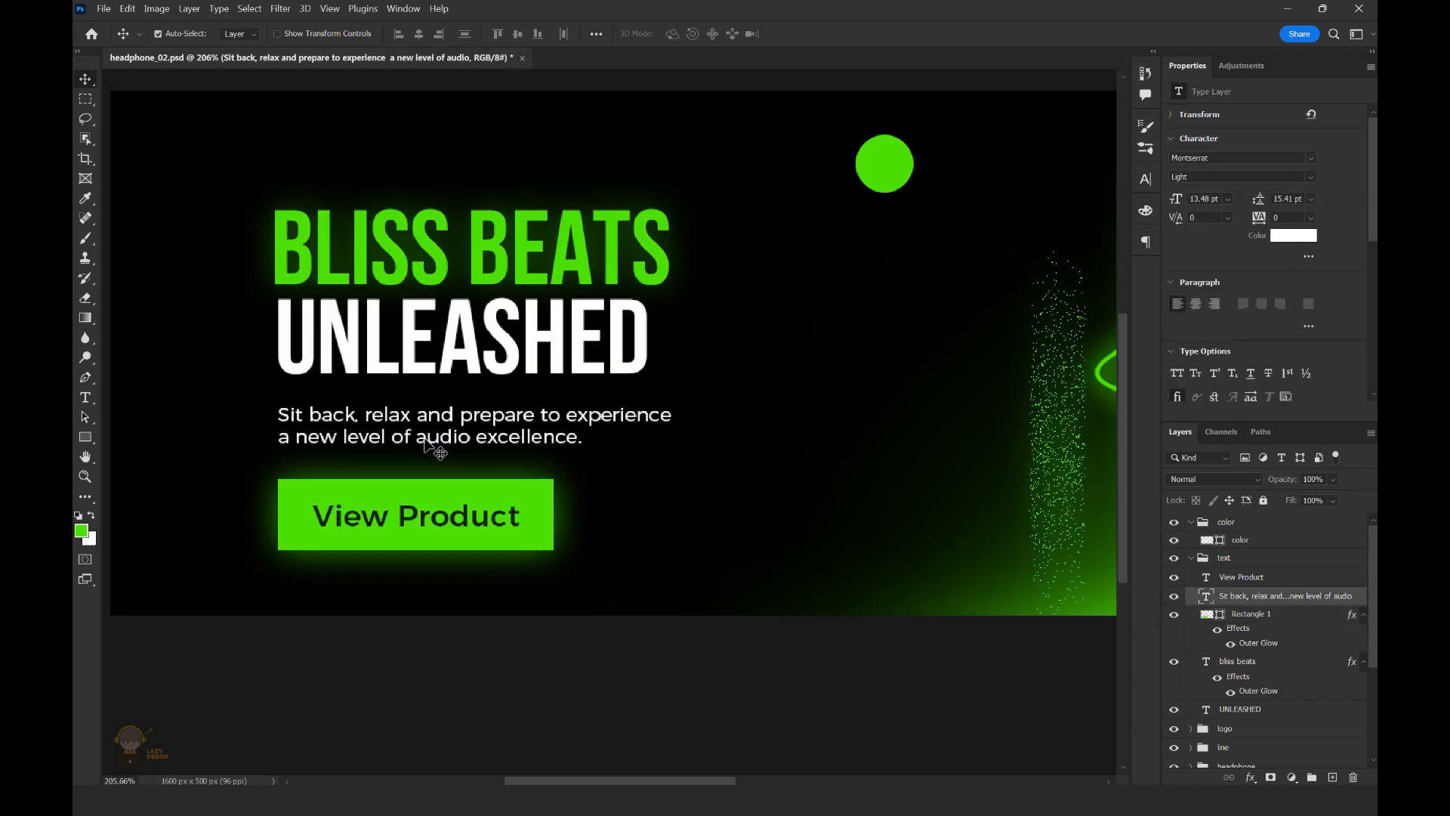
Raise the two heading lines and description away from the button, and move the description closer beneath UNLEASHED.
shift+click(484, 332)
scroll(551, 324, down, 4)
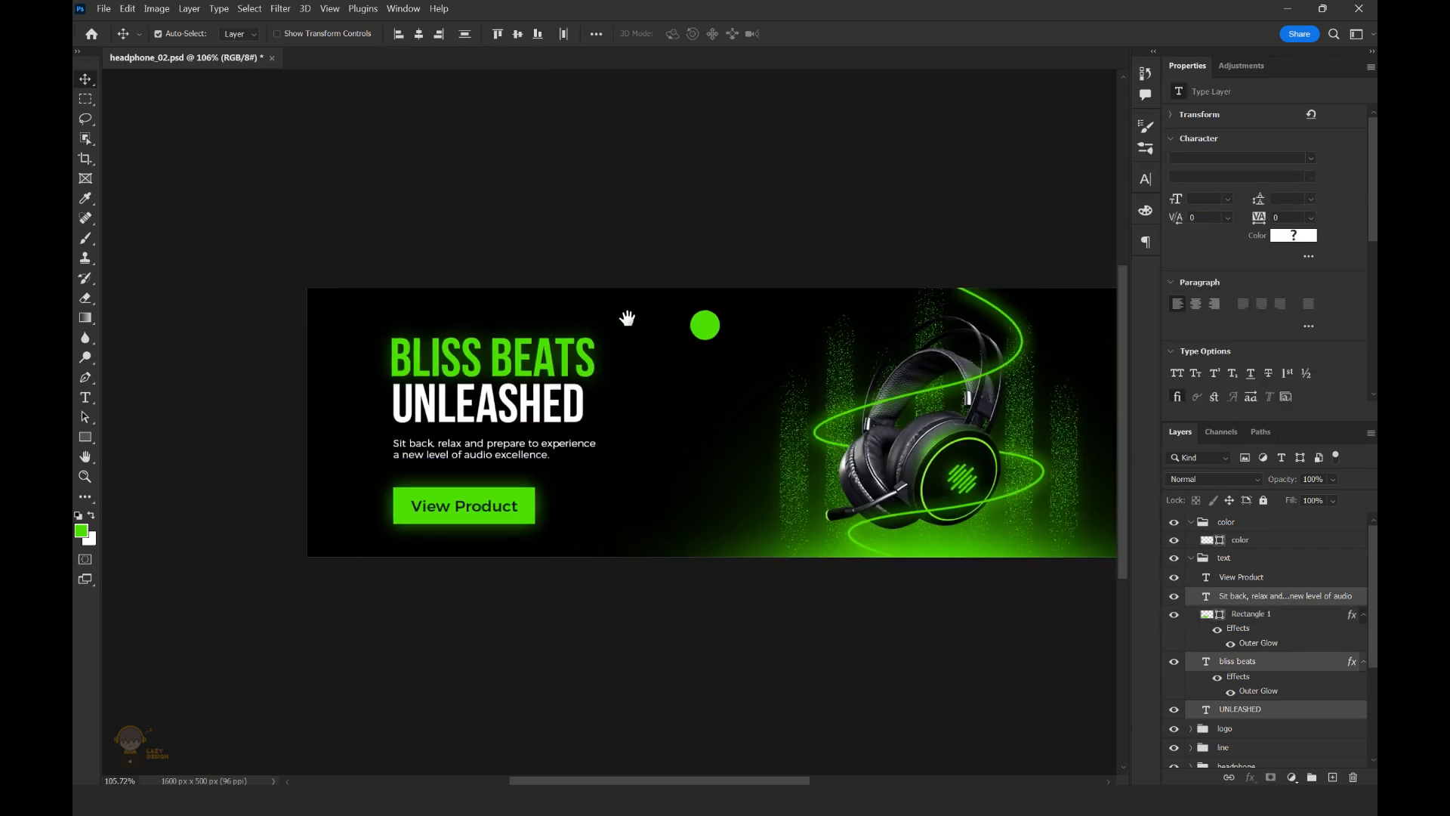
scroll(451, 339, up, 3)
scroll(393, 449, up, 2)
click(609, 434)
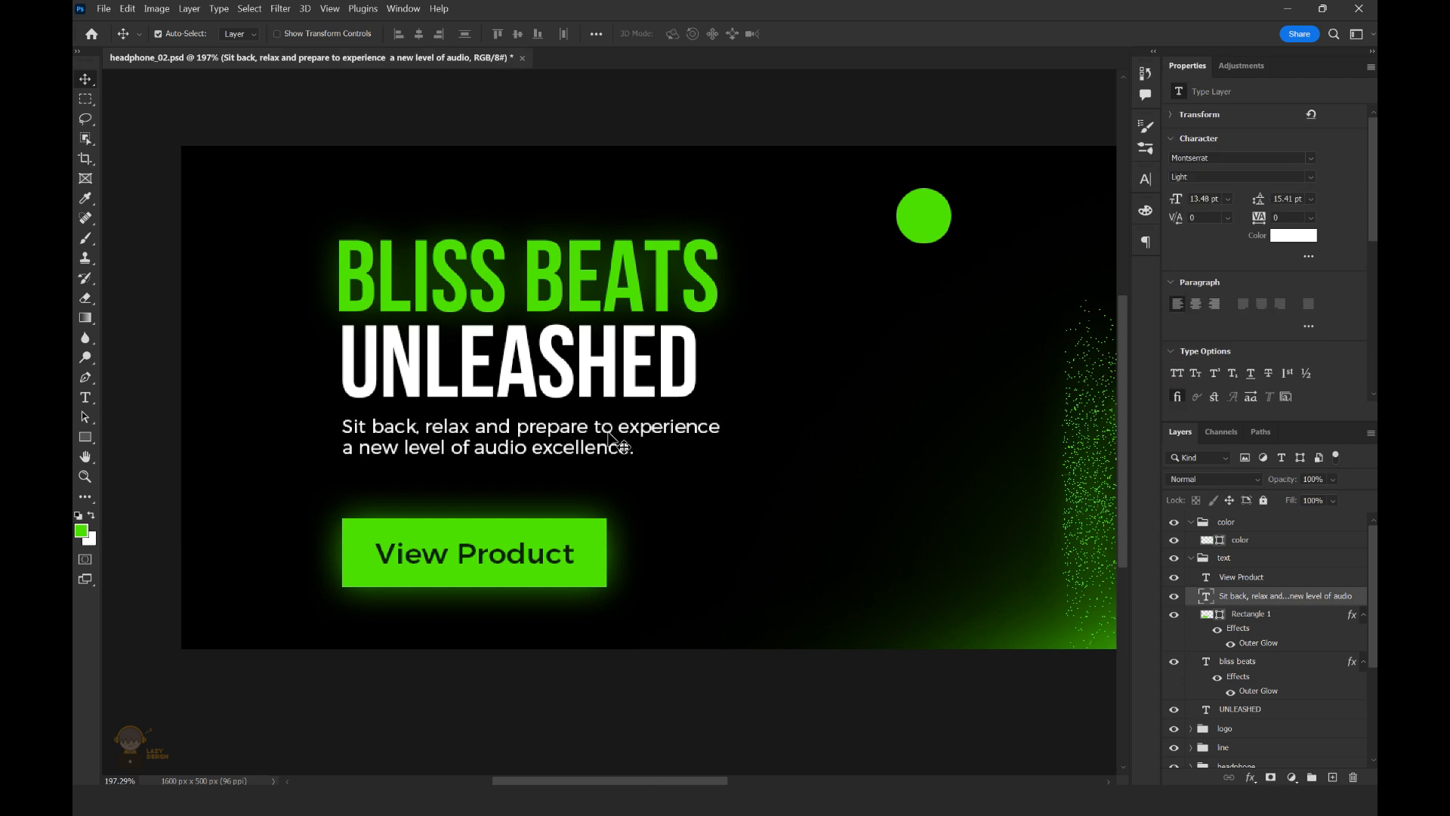
scroll(612, 440, down, 4)
scroll(842, 268, up, 2)
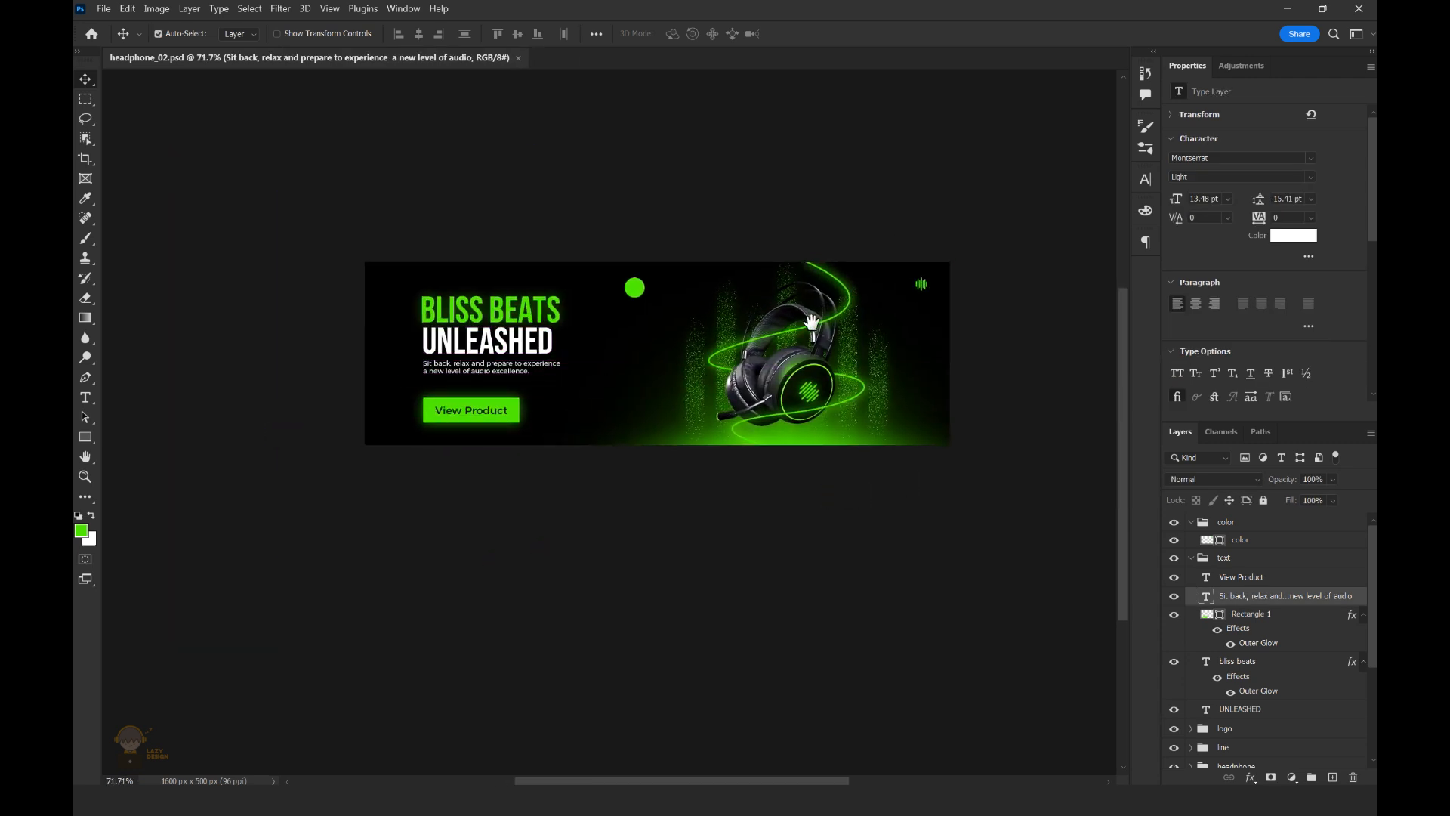
drag(950, 237, 966, 232)
scroll(454, 324, up, 1)
click(1192, 558)
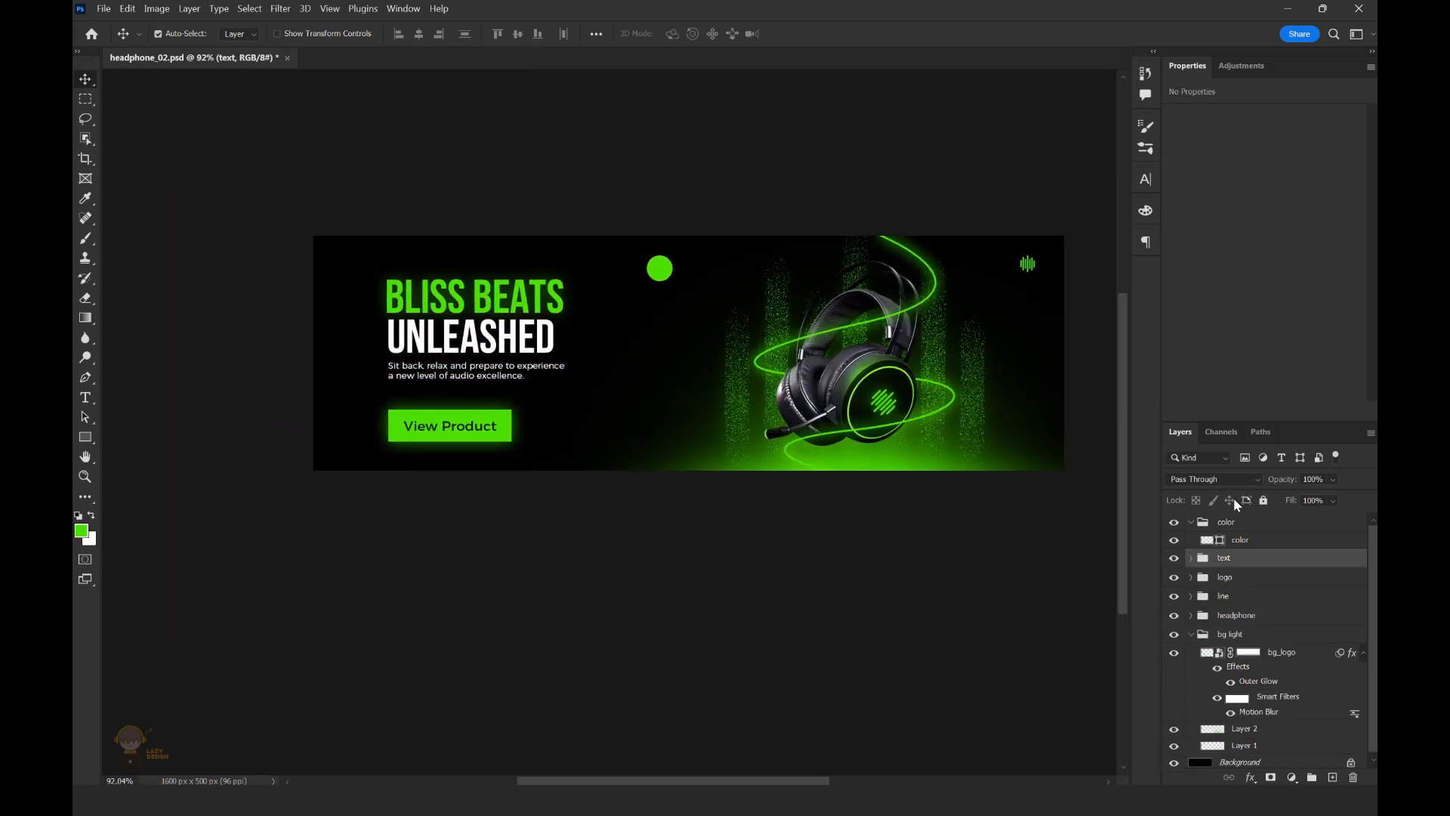
Fill the banner's left margin up to the headline with green on a new layer, about 138 × 500 px, as a spacing guide.
scroll(822, 144, up, 1)
drag(233, 211, 356, 568)
click(1259, 539)
key(ctrl+shift+alt+n)
key(alt+BackSpace)
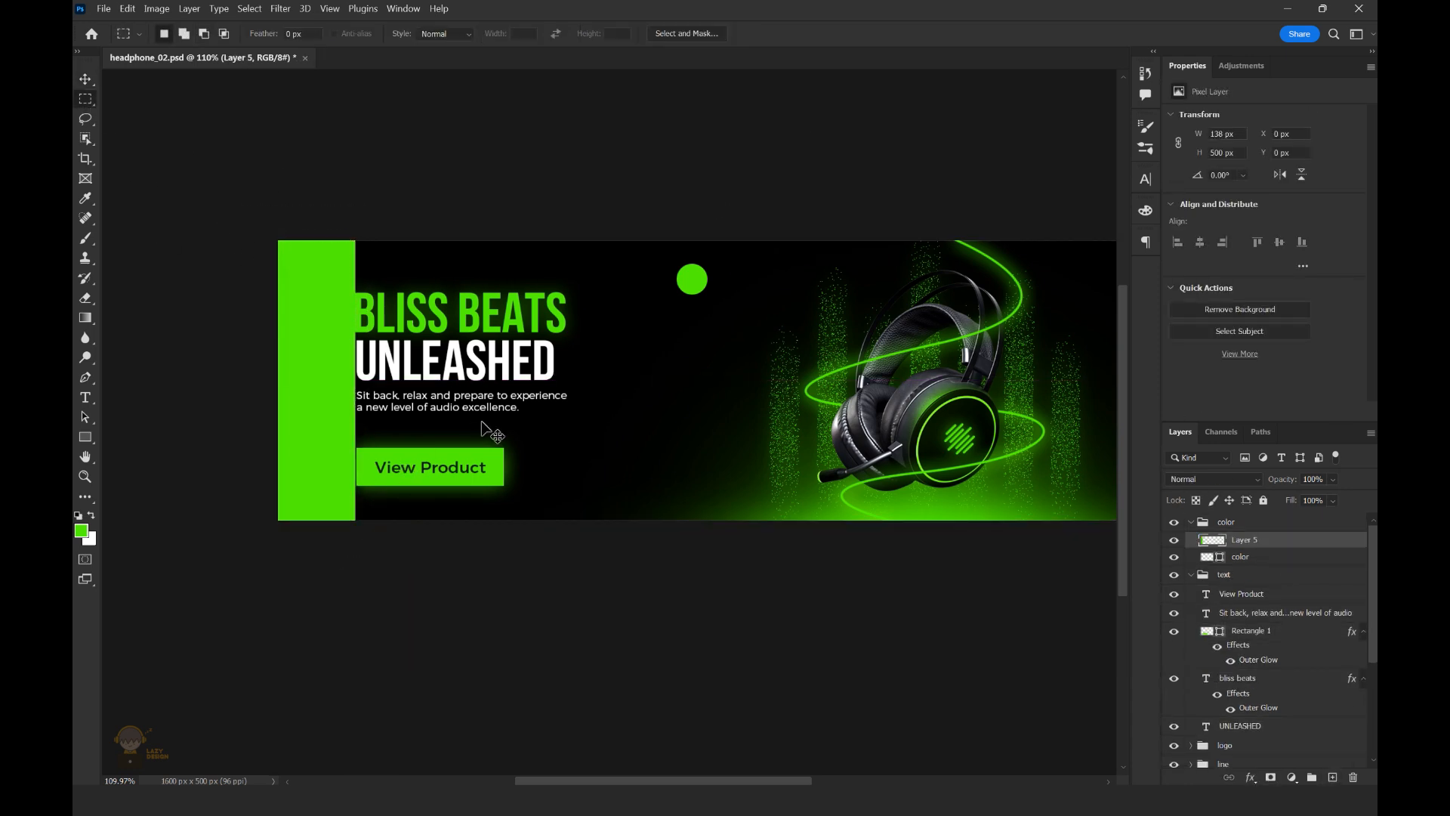
key(ctrl+d)
Align the left edges of the BLISS BEATS and UNLEASHED lines with the green guide strip's edge.
scroll(355, 305, up, 5)
key(v)
scroll(334, 298, down, 3)
scroll(300, 460, up, 4)
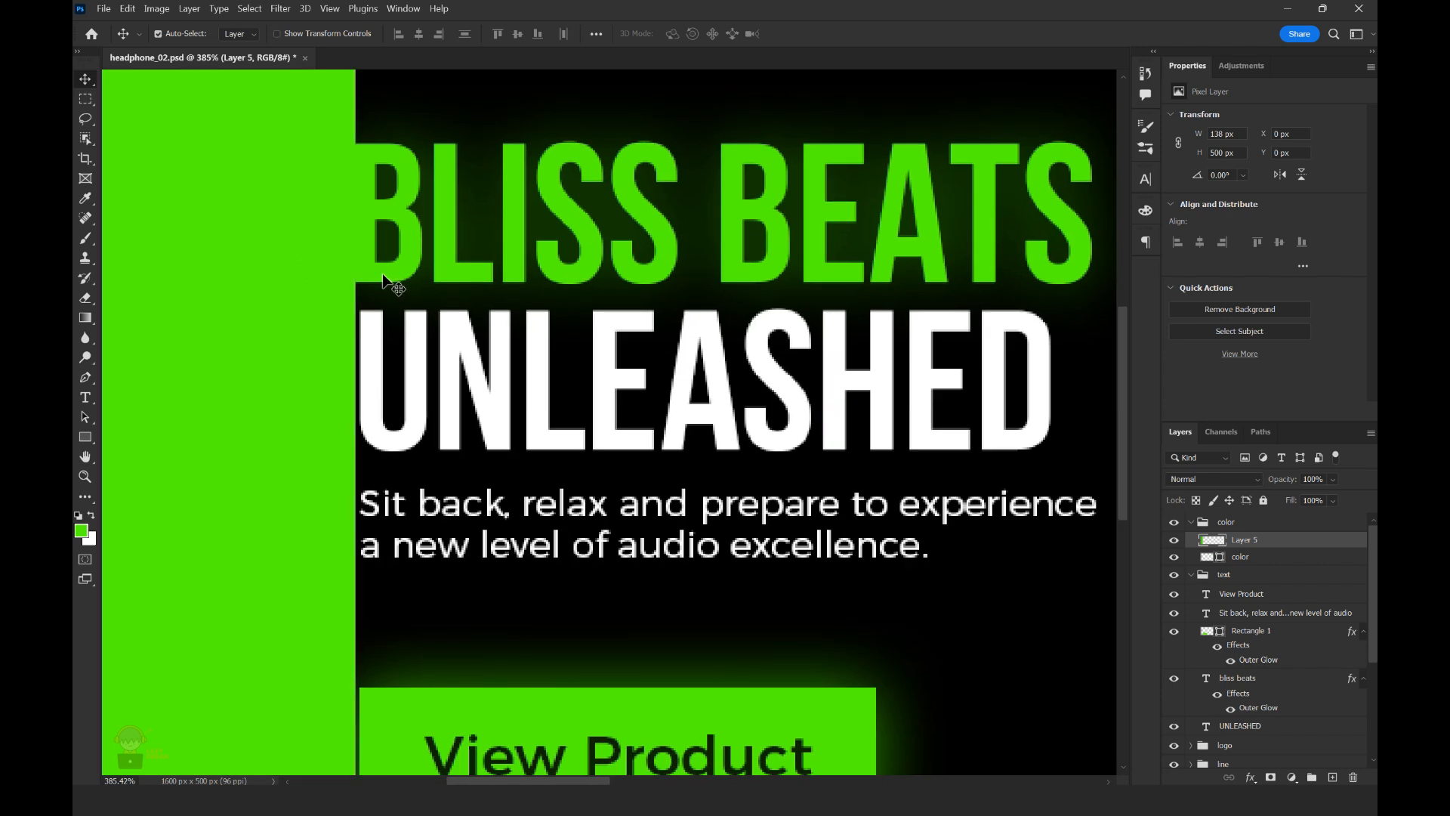
drag(383, 276, 386, 276)
drag(371, 432, 368, 431)
scroll(346, 509, up, 3)
Nudge the description text and the button left until they sit flush with the green guide strip.
drag(393, 501, 458, 501)
scroll(386, 499, down, 5)
scroll(423, 650, up, 4)
click(463, 523)
shift+click(548, 426)
key(Left)
key(Left)
scroll(657, 304, down, 7)
Align the green guide strip to the canvas's right edge and clear the selection.
click(407, 499)
key(ctrl+a)
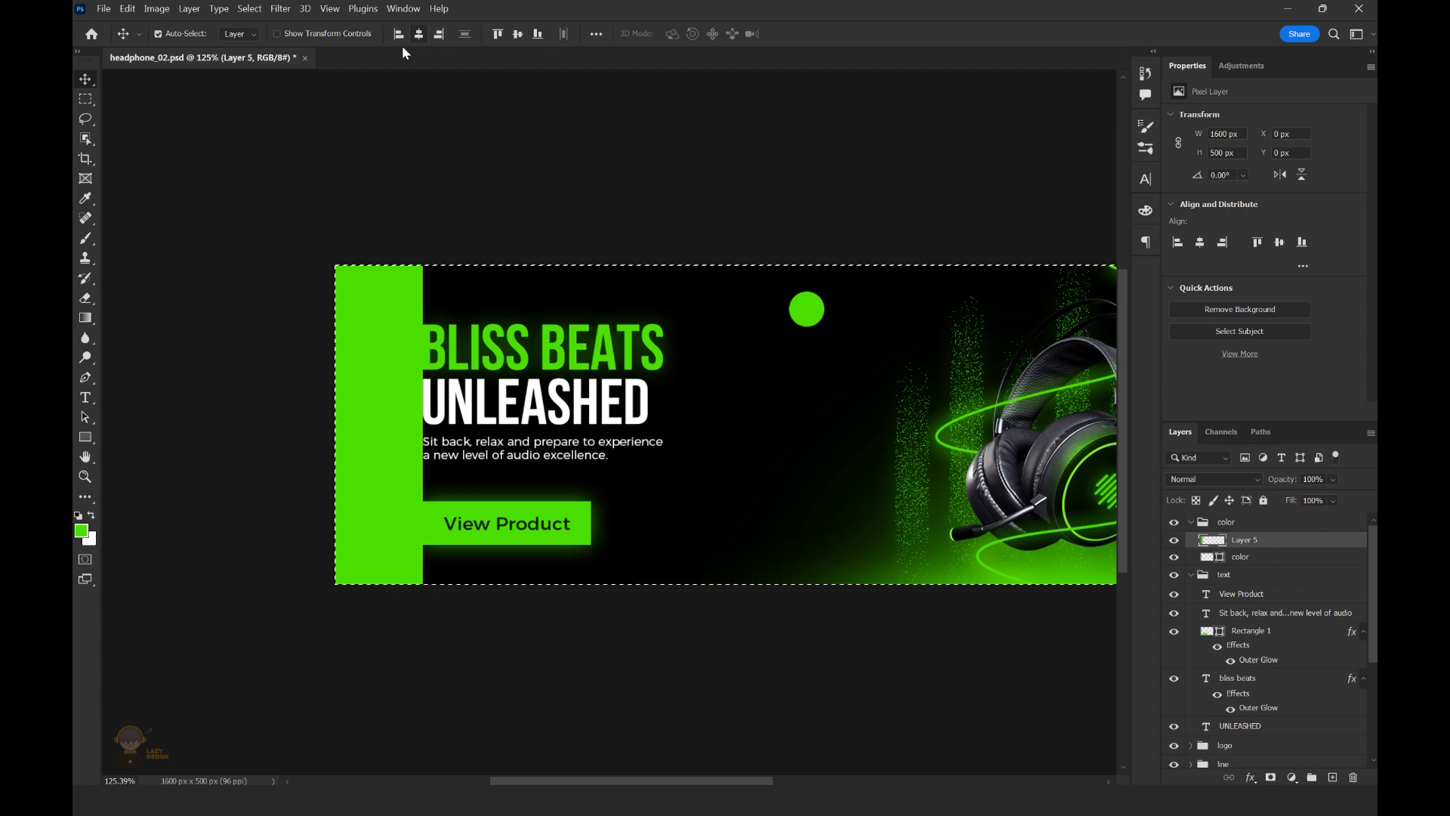
click(438, 35)
scroll(650, 302, down, 4)
scroll(761, 356, up, 4)
key(ctrl+d)
scroll(845, 389, down, 3)
scroll(836, 404, up, 1)
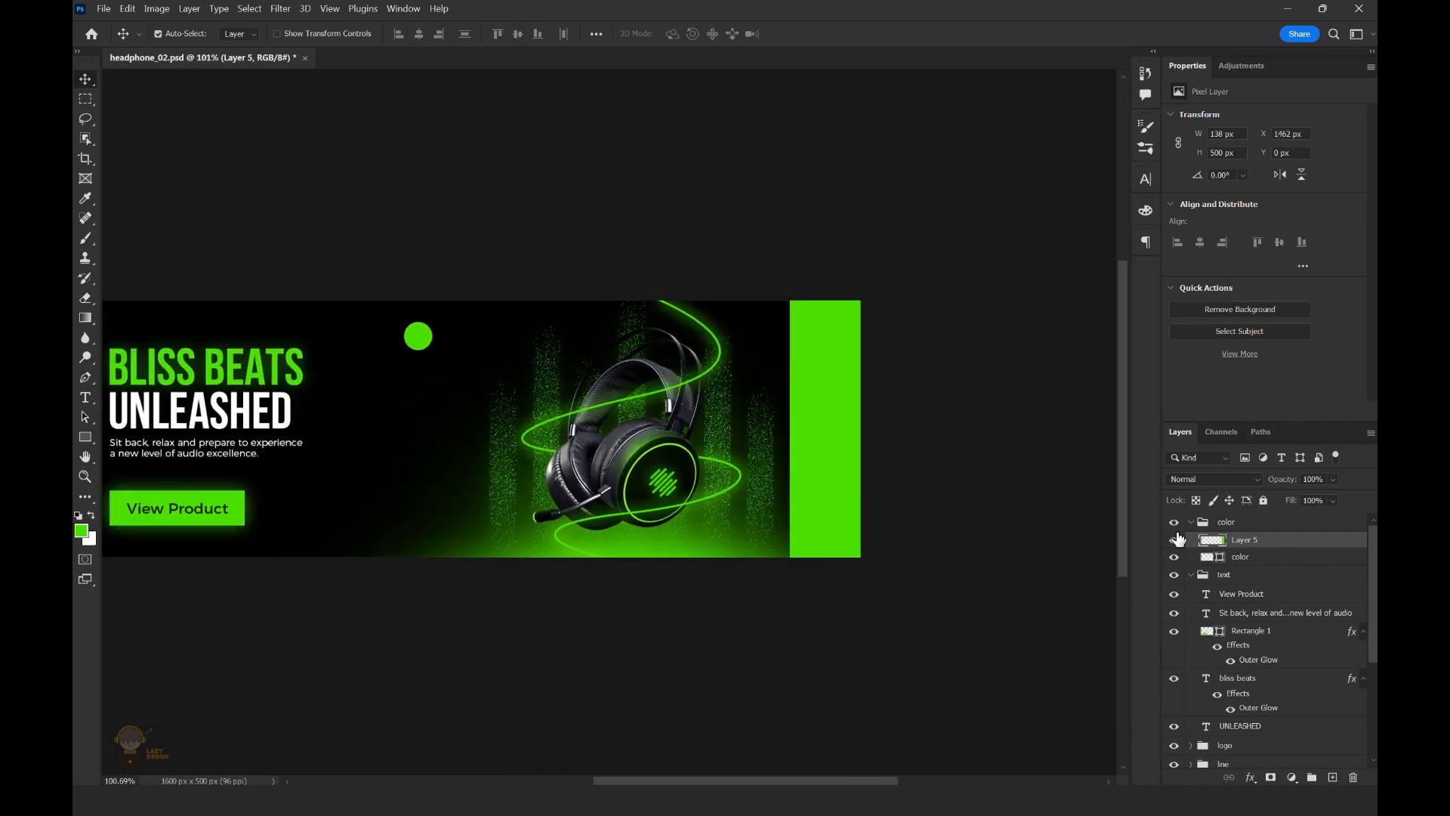
scroll(835, 392, down, 1)
key(Delete)
scroll(759, 298, down, 2)
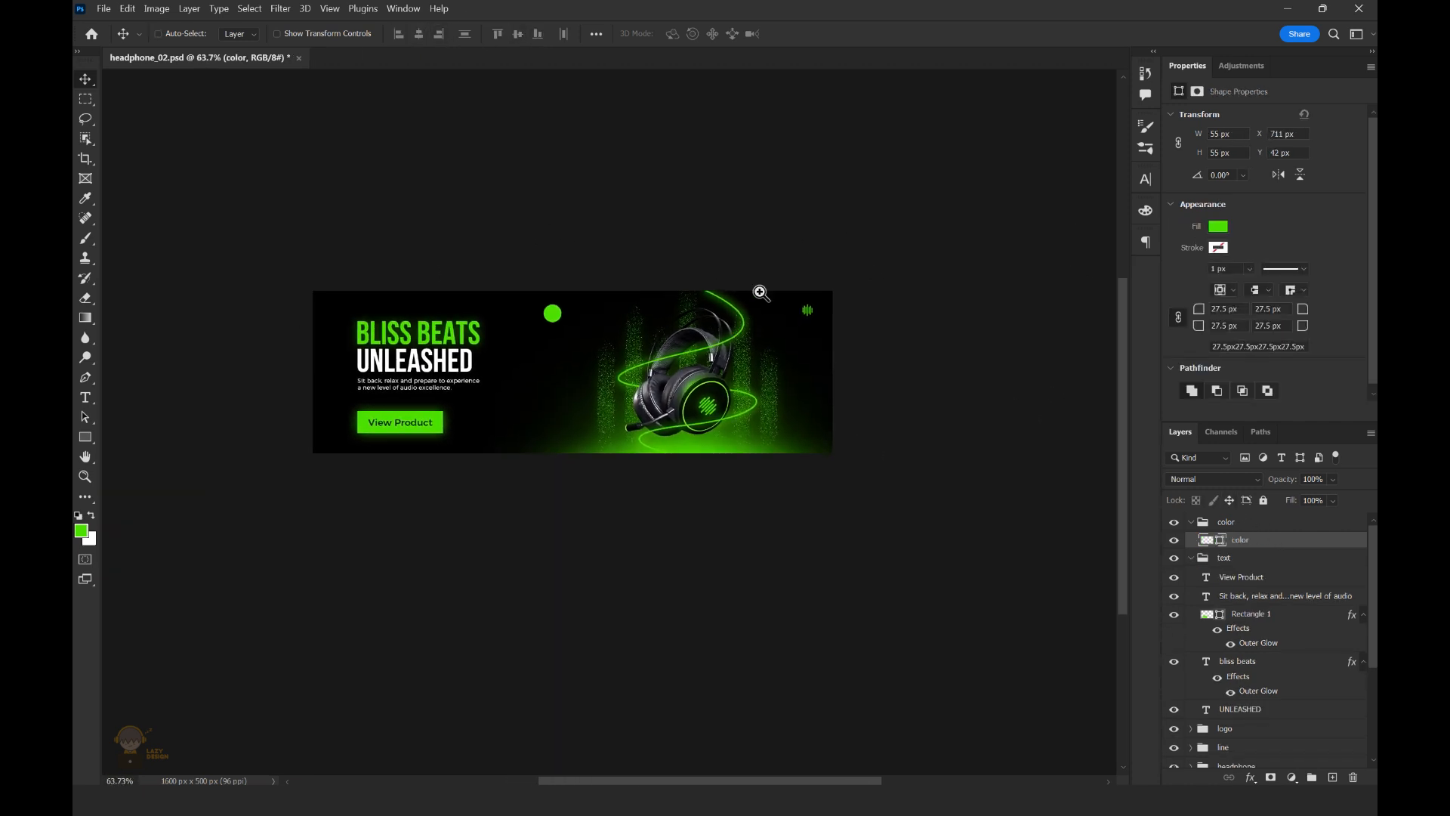
scroll(755, 296, up, 3)
key(ctrl+z)
scroll(873, 344, up, 3)
Move the guide strip layer below the color circle layer and give it an orange-yellow Color Overlay.
click(1244, 558)
drag(1245, 540, 1243, 565)
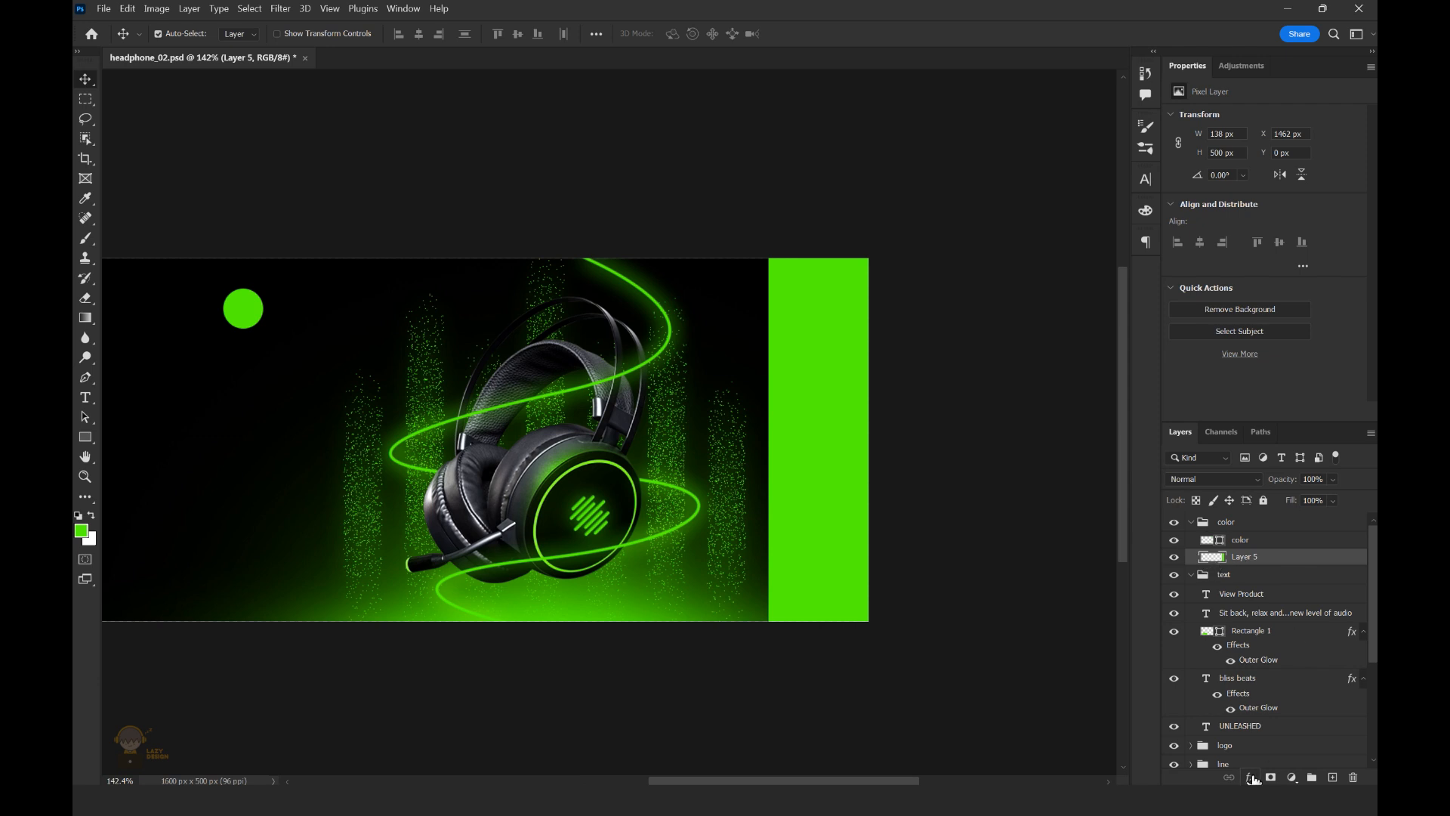
click(1251, 777)
click(1282, 719)
click(1097, 235)
click(865, 178)
click(1269, 188)
click(1243, 542)
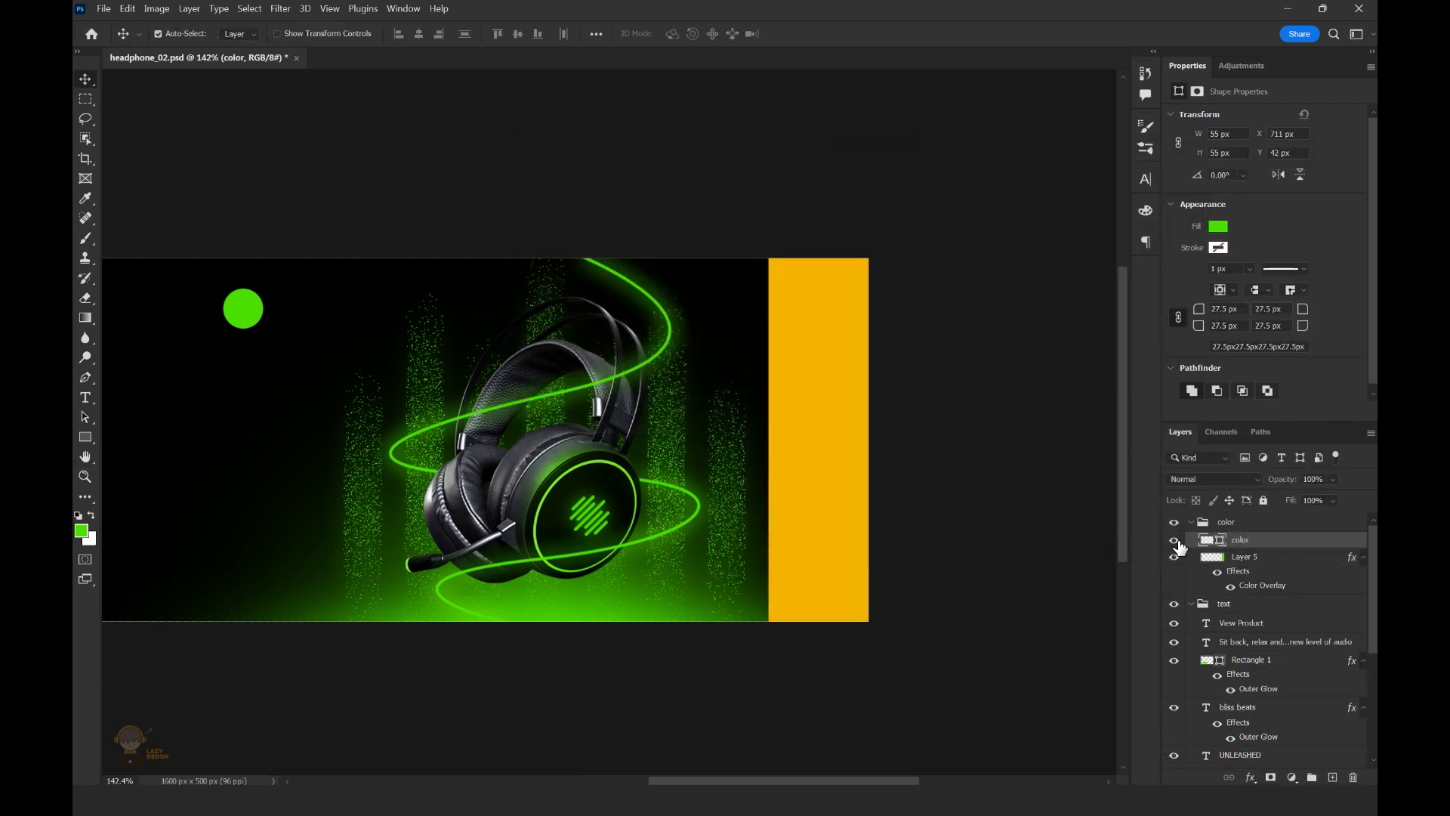
Move the guide strip layer beneath the logo group and load the strip's outline as a selection.
drag(1272, 557, 1256, 751)
ctrl+click(1217, 714)
scroll(1219, 710, up, 4)
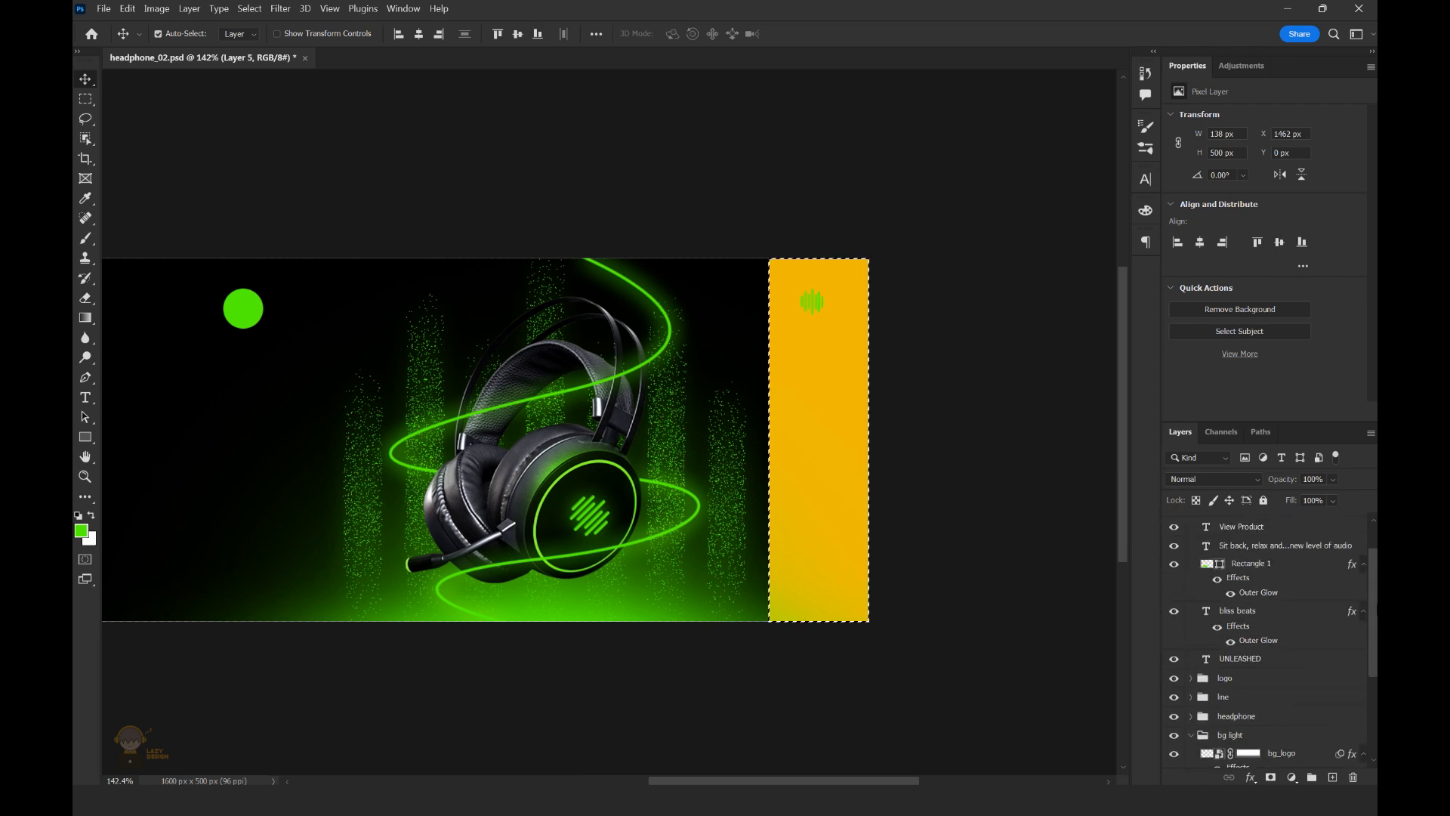
scroll(811, 290, up, 7)
scroll(1268, 642, down, 2)
Centre the small sound-wave logo horizontally within the guide strip and delete the strip.
click(1174, 671)
click(1191, 671)
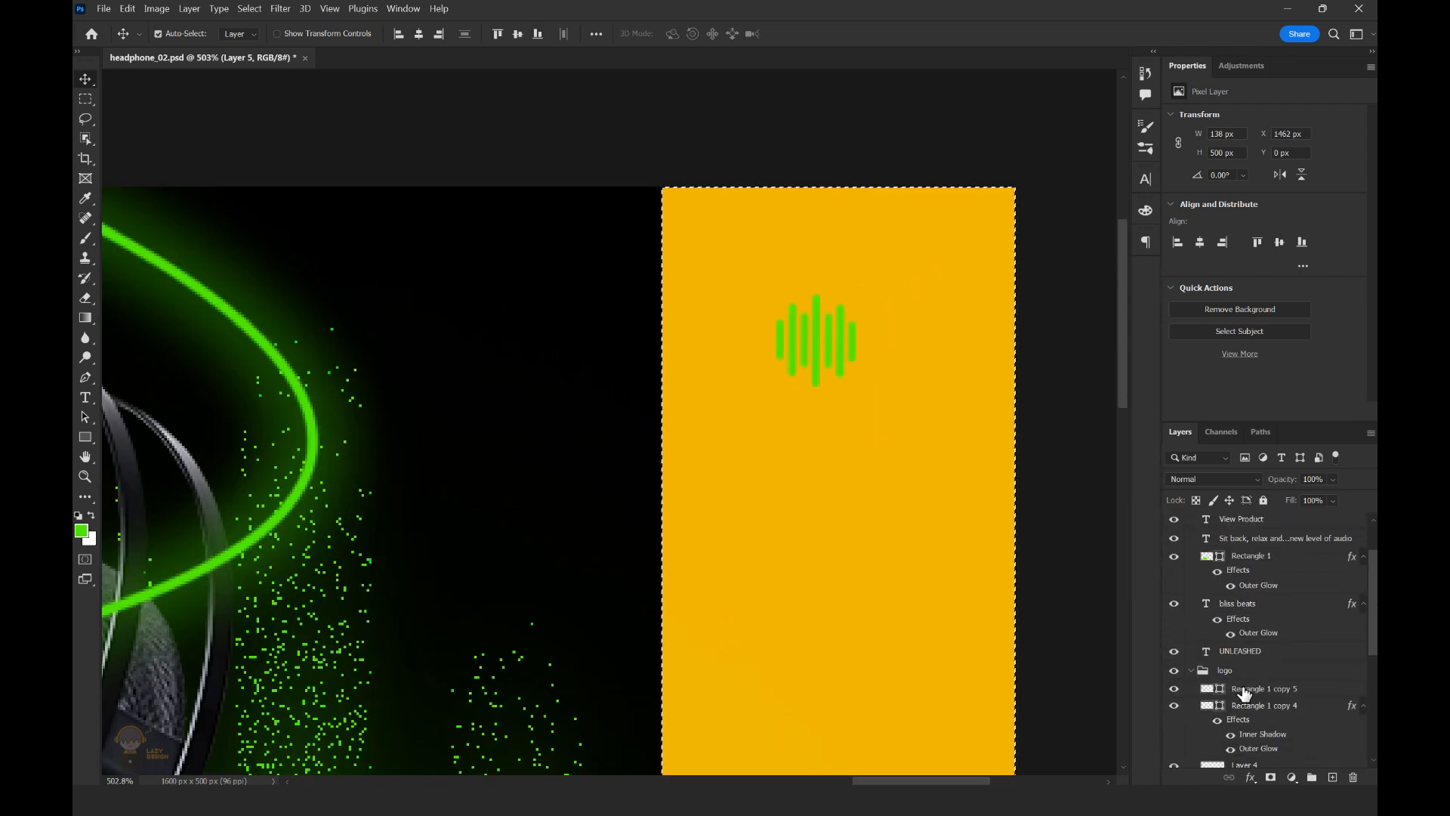
click(1250, 689)
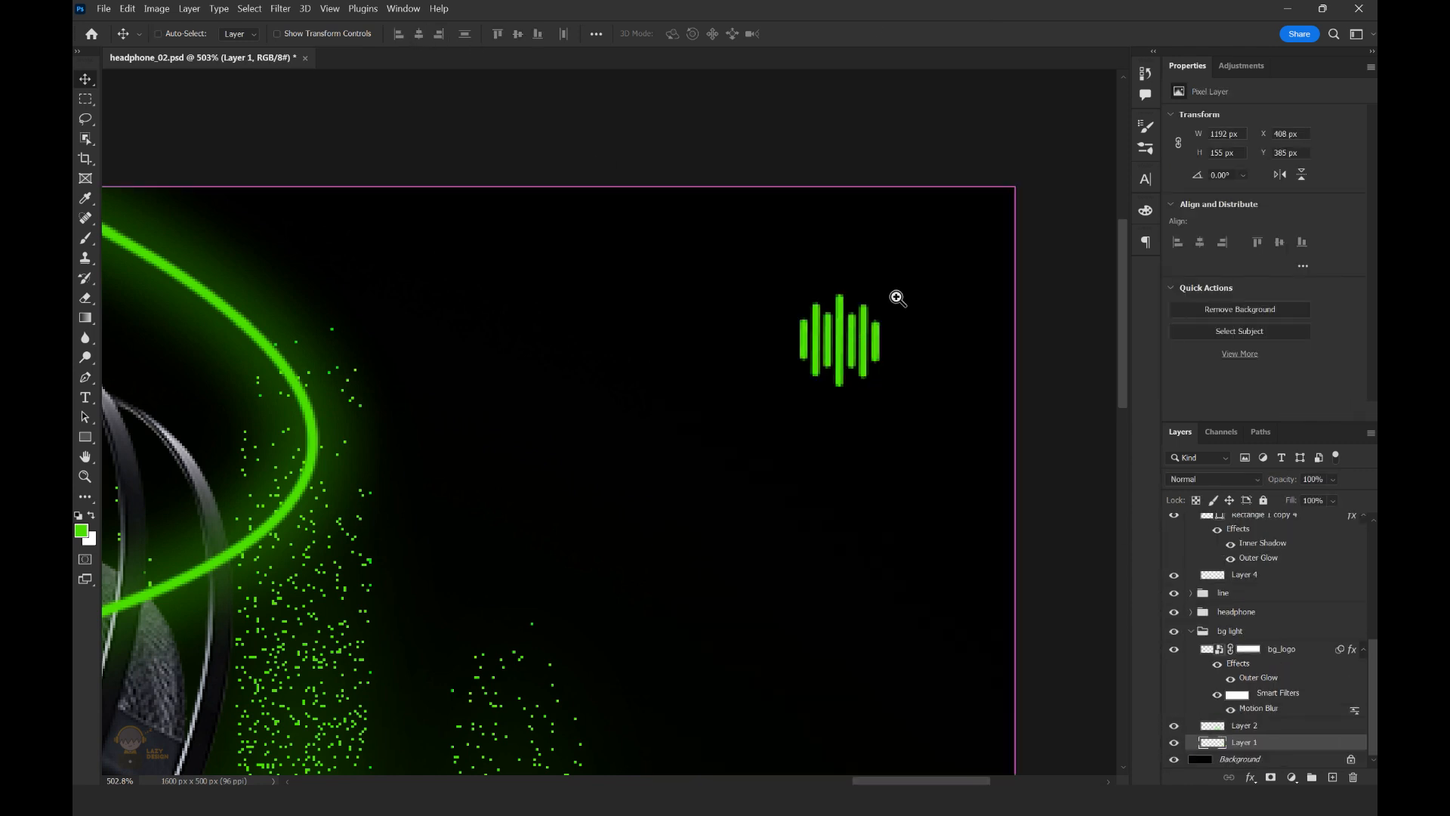
key(ctrl+0)
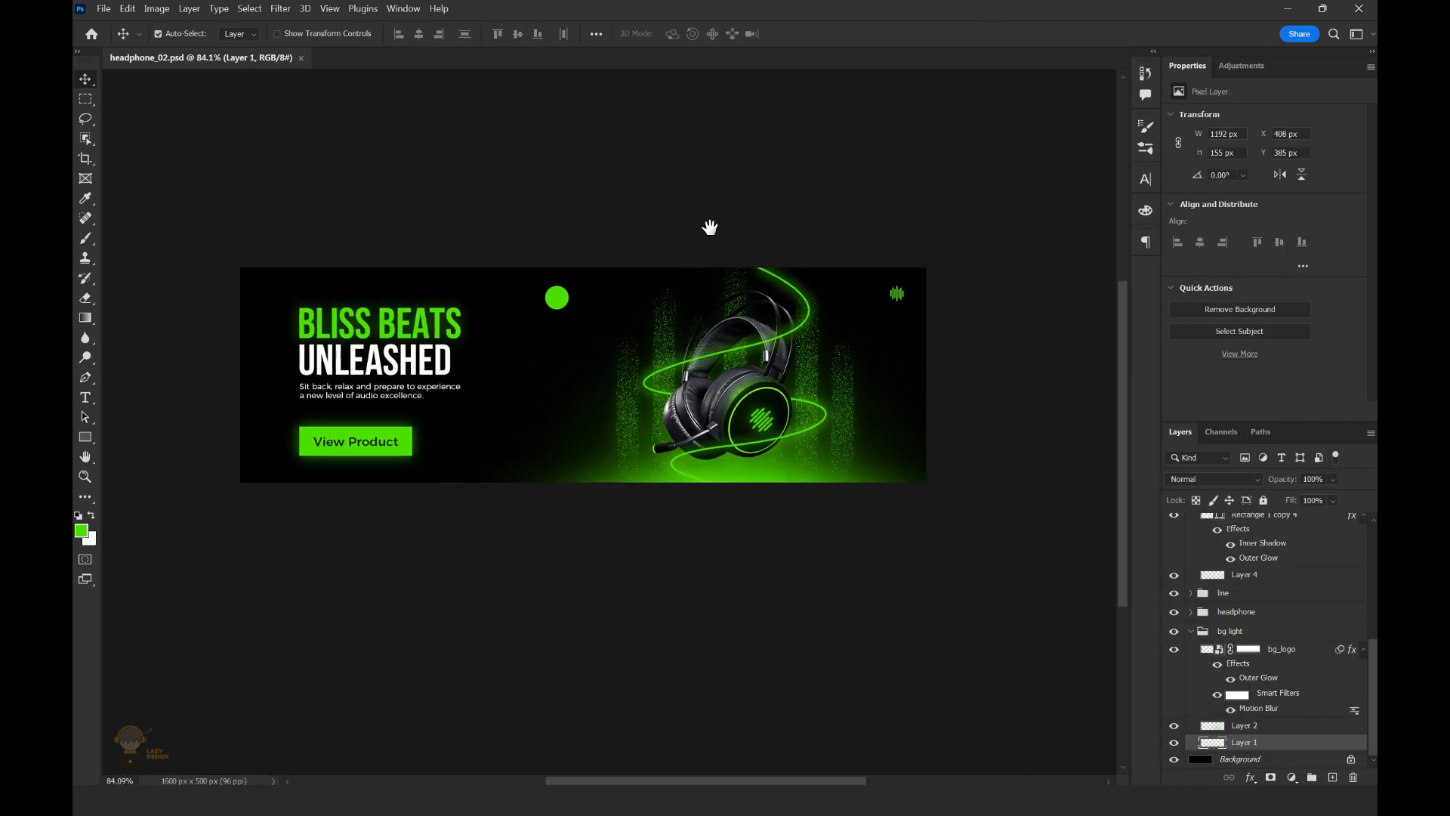
drag(617, 320, 636, 320)
click(84, 437)
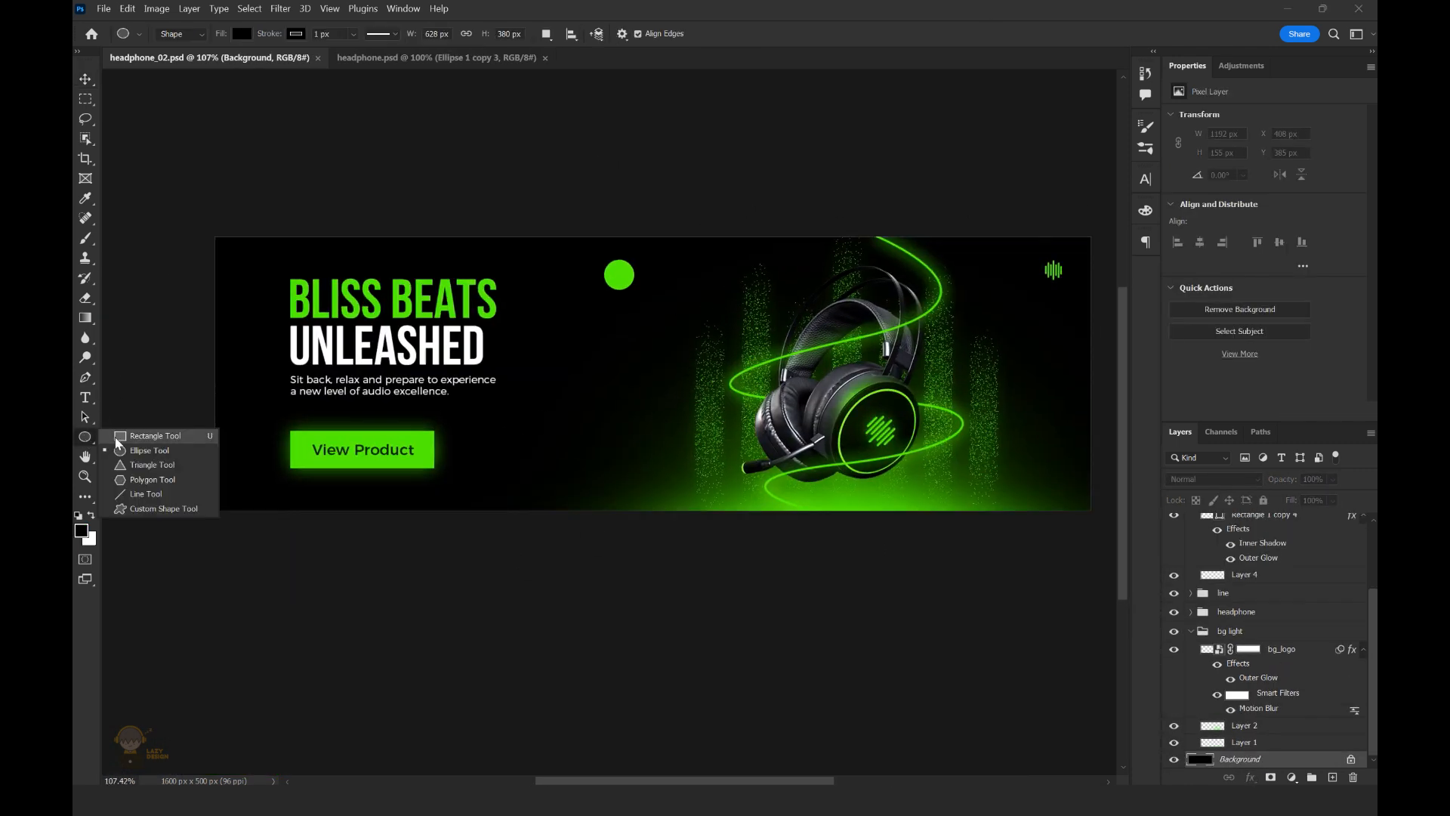
click(117, 436)
click(774, 434)
key(Escape)
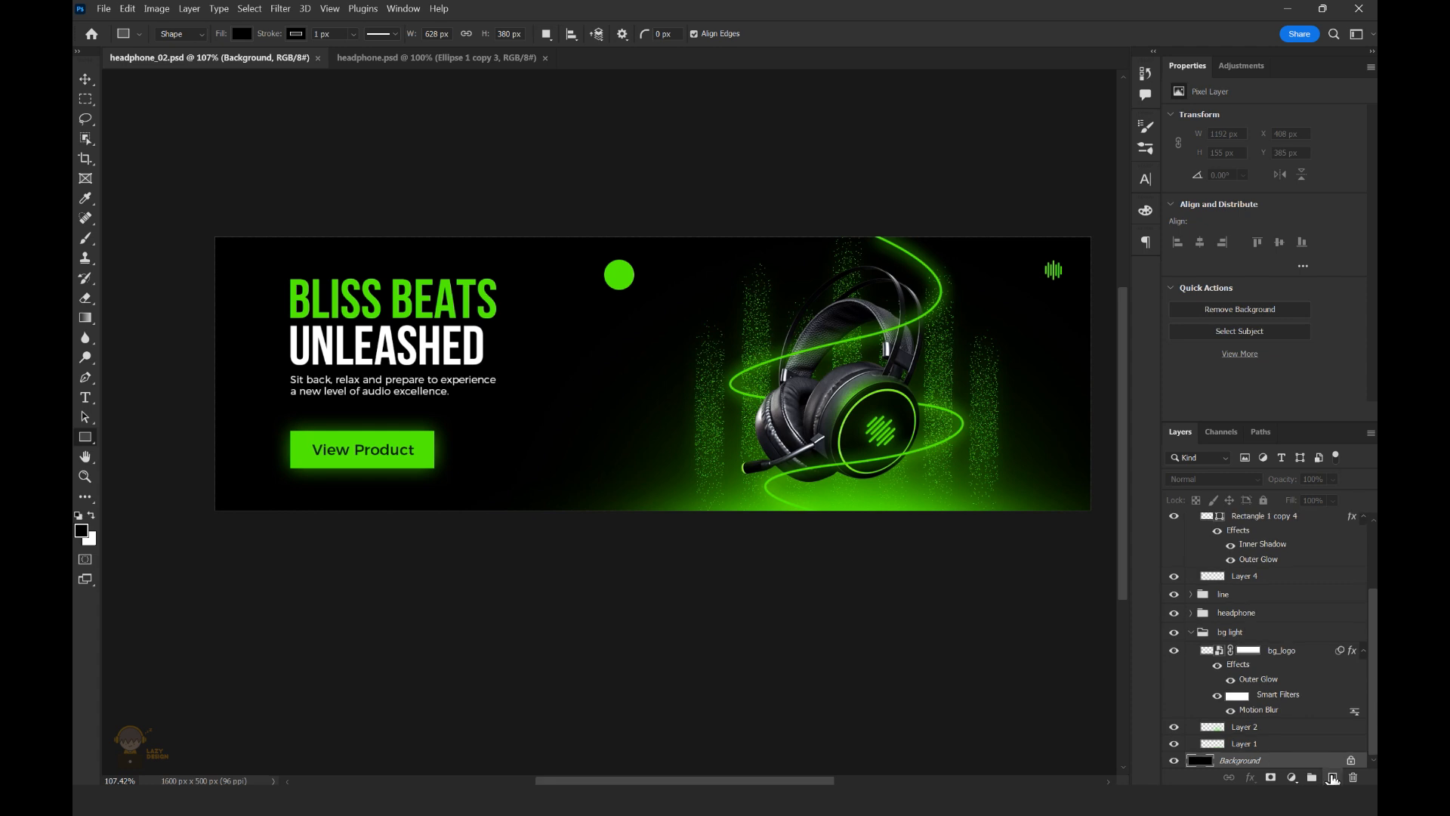
Create a new layer directly above the Background and put it in a group named line.
click(1333, 779)
key(ctrl+g)
double_click(1241, 744)
key(Return)
click(1287, 761)
Draw a thin vertical ellipse about 7 × 183 px between the text and headphones, with bright green fill and no stroke.
scroll(1284, 747, down, 1)
drag(502, 400, 547, 392)
right_click(87, 439)
click(121, 450)
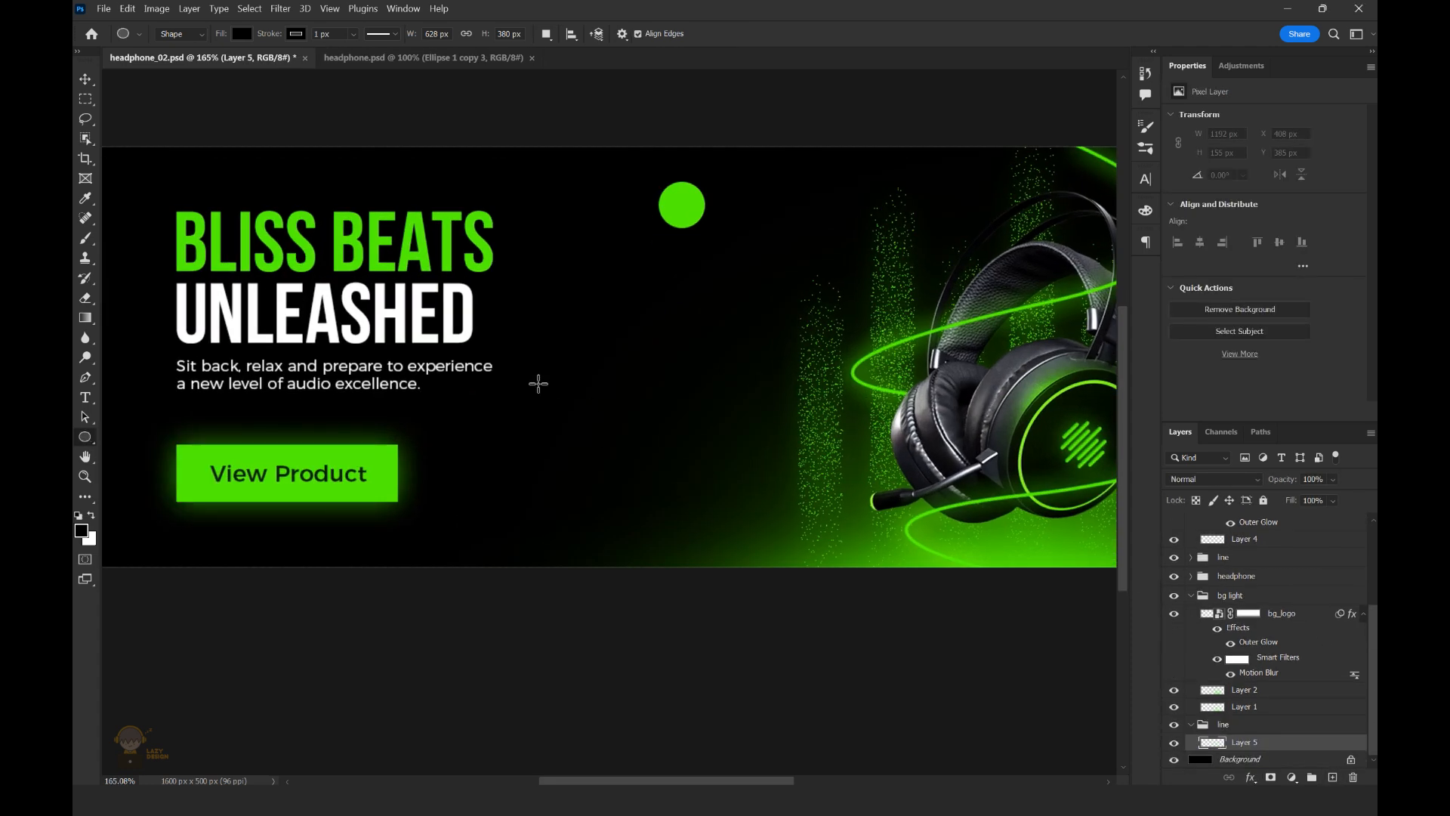
drag(533, 531, 535, 531)
click(1218, 248)
mouse_move(522, 403)
mouse_down()
mouse_move(553, 400)
mouse_move(606, 443)
mouse_up()
click(1219, 227)
click(1180, 308)
Duplicate the thin green ellipse just to its right and stretch the copy to about 237 px tall.
key(v)
drag(520, 490, 550, 491)
key(ctrl+t)
drag(548, 301, 549, 242)
click(826, 34)
Duplicate the tall ellipse to its right with a 7 px gap and shorten the copy to about 183 px.
drag(551, 548, 577, 503)
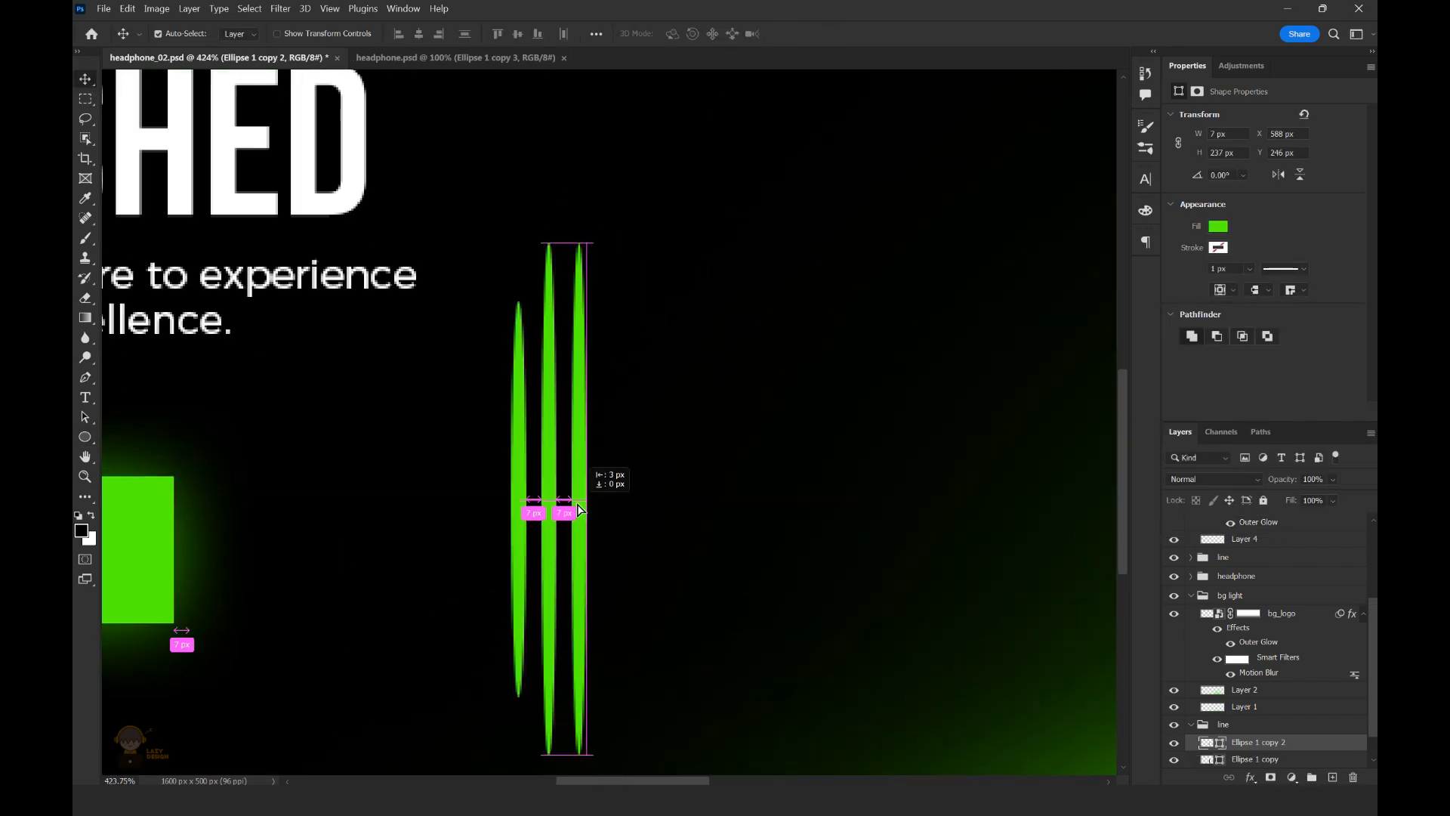
key(ctrl+t)
click(817, 33)
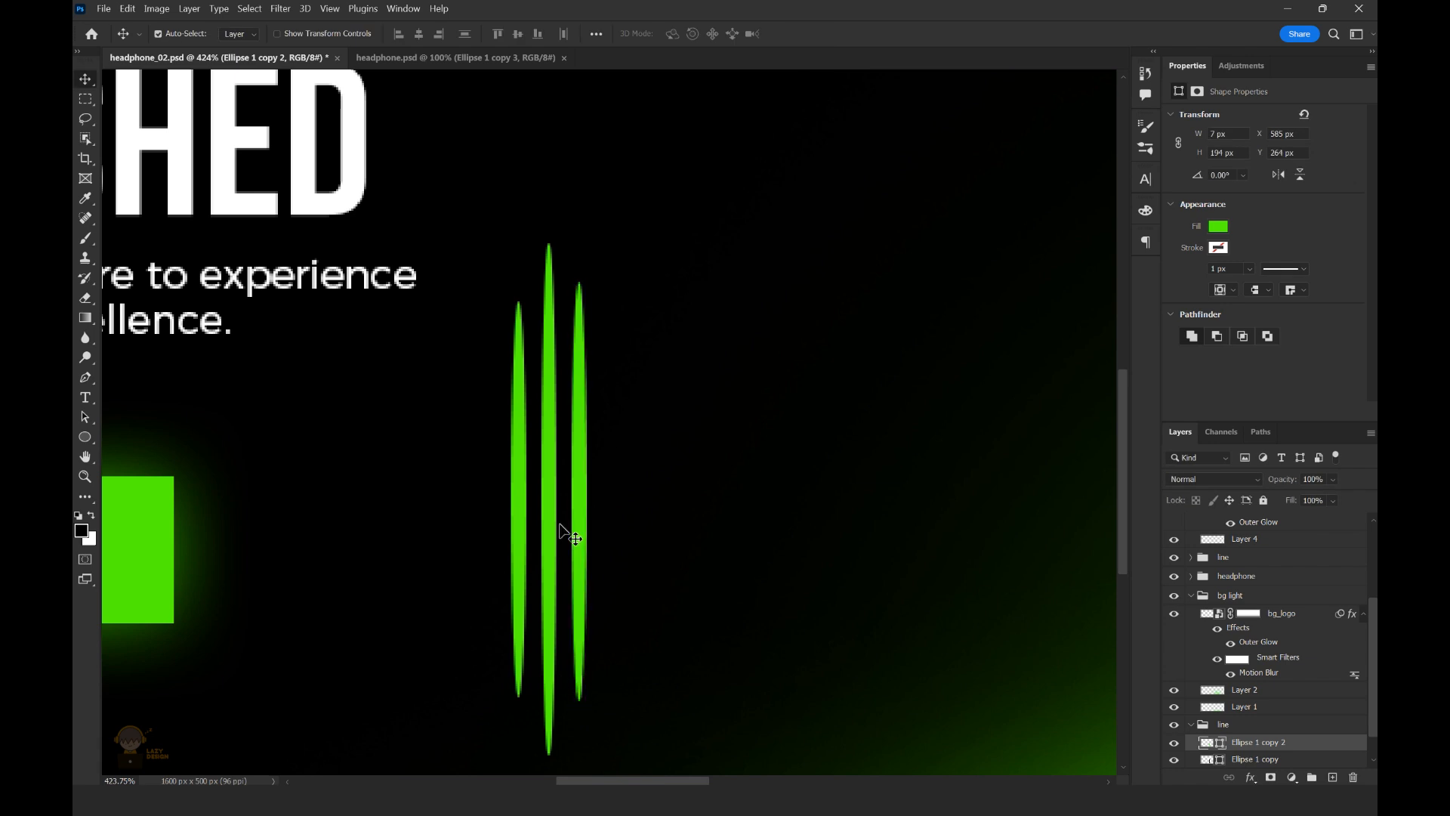
scroll(683, 365, down, 5)
scroll(649, 453, up, 3)
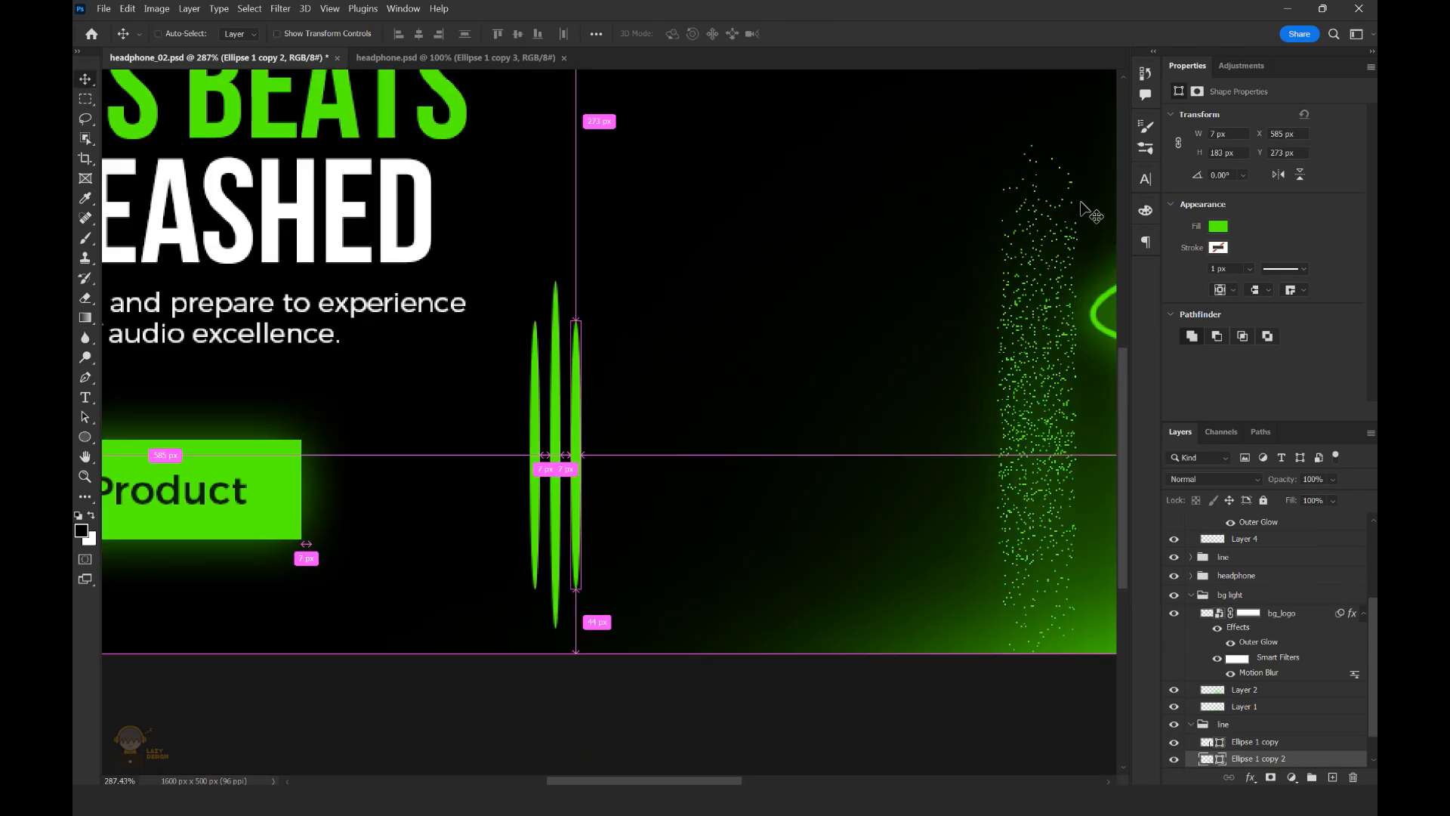
scroll(1237, 752, down, 1)
Merge the three green ellipses into one shape and apply a Motion Blur to it as a smart object.
shift+click(1258, 710)
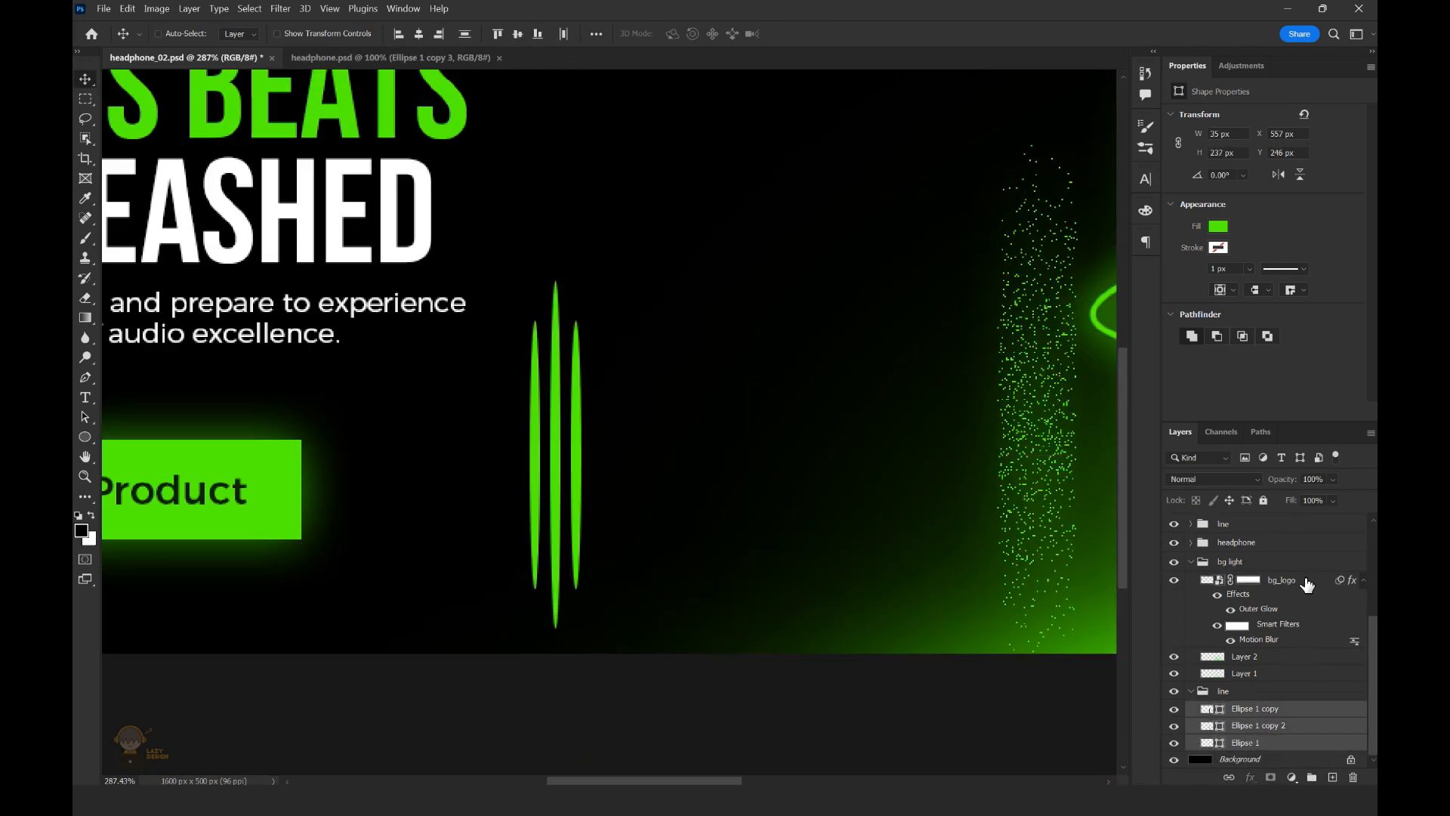
key(ctrl+e)
click(280, 9)
mouse_move(392, 195)
click(499, 279)
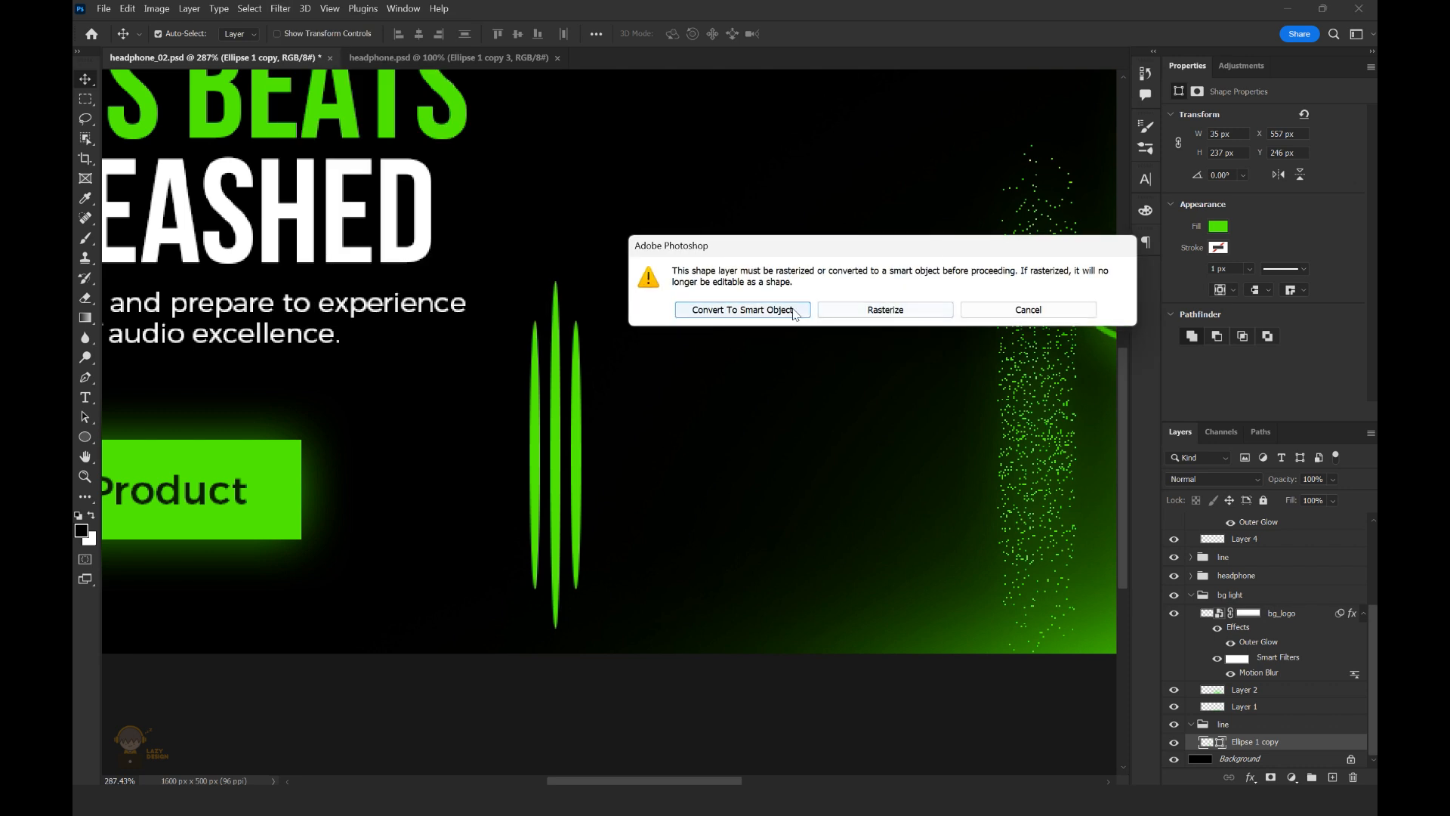
click(795, 310)
click(1150, 146)
Rotate the blurred lines into a rightward diagonal slant and move them to the right of the headphones.
key(ctrl+t)
click(790, 321)
drag(658, 273, 738, 356)
click(832, 33)
scroll(735, 385, down, 8)
scroll(954, 341, up, 4)
drag(441, 464, 1057, 476)
Duplicate the slanted blurred lines beside the original and transform both sets together.
scroll(701, 129, down, 1)
scroll(1264, 721, down, 3)
ctrl+click(1264, 718)
key(ctrl+t)
click(808, 327)
click(832, 32)
scroll(1022, 415, up, 4)
Move both sets of blurred lines down towards the banner's lower edge.
key(ctrl+t)
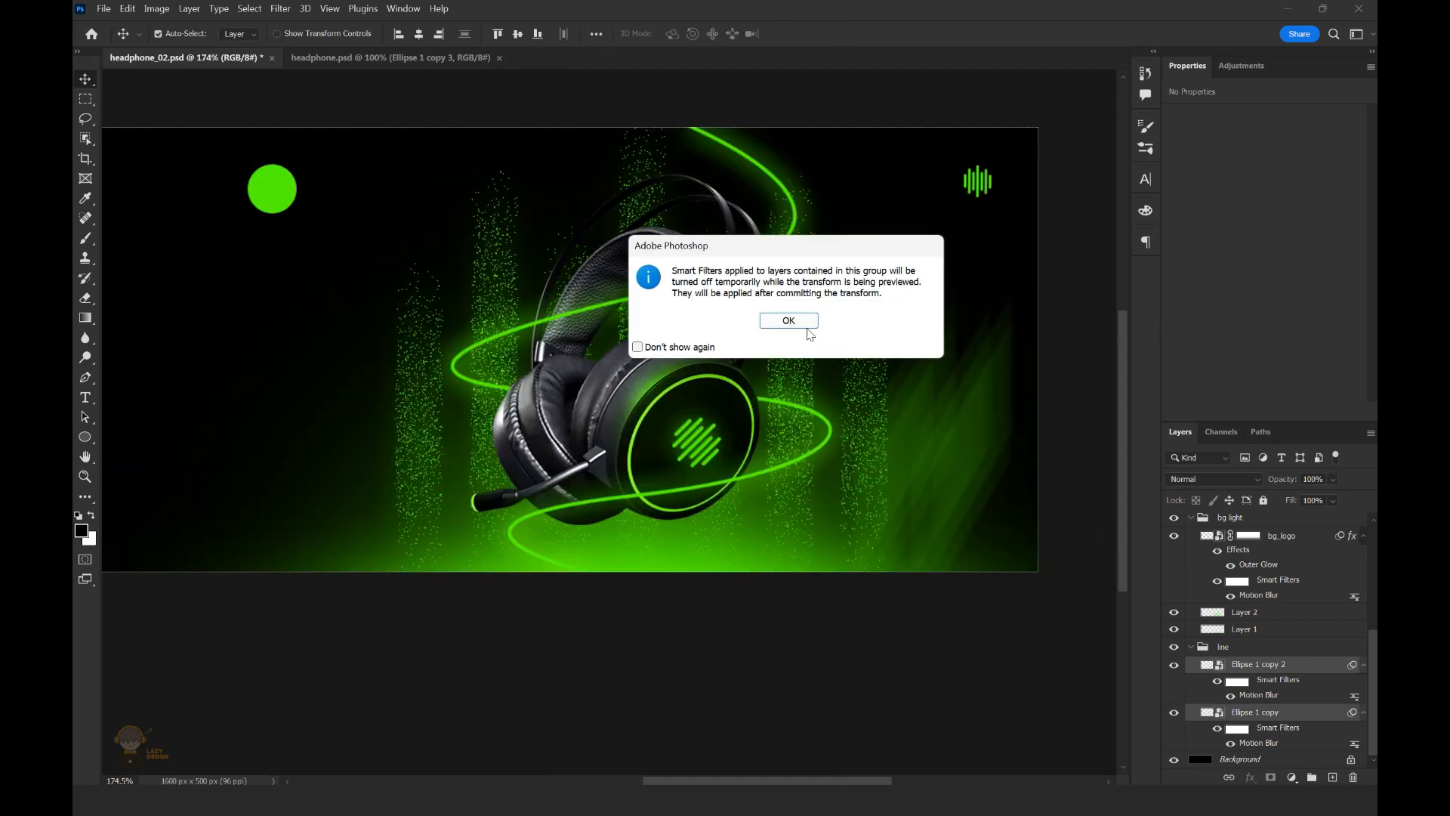
click(806, 325)
drag(969, 424, 969, 501)
click(828, 34)
scroll(775, 264, down, 5)
scroll(949, 302, up, 2)
Enlarge the blurred lines and place a copy of them along the lower edge to the left of the headphones.
key(ctrl+t)
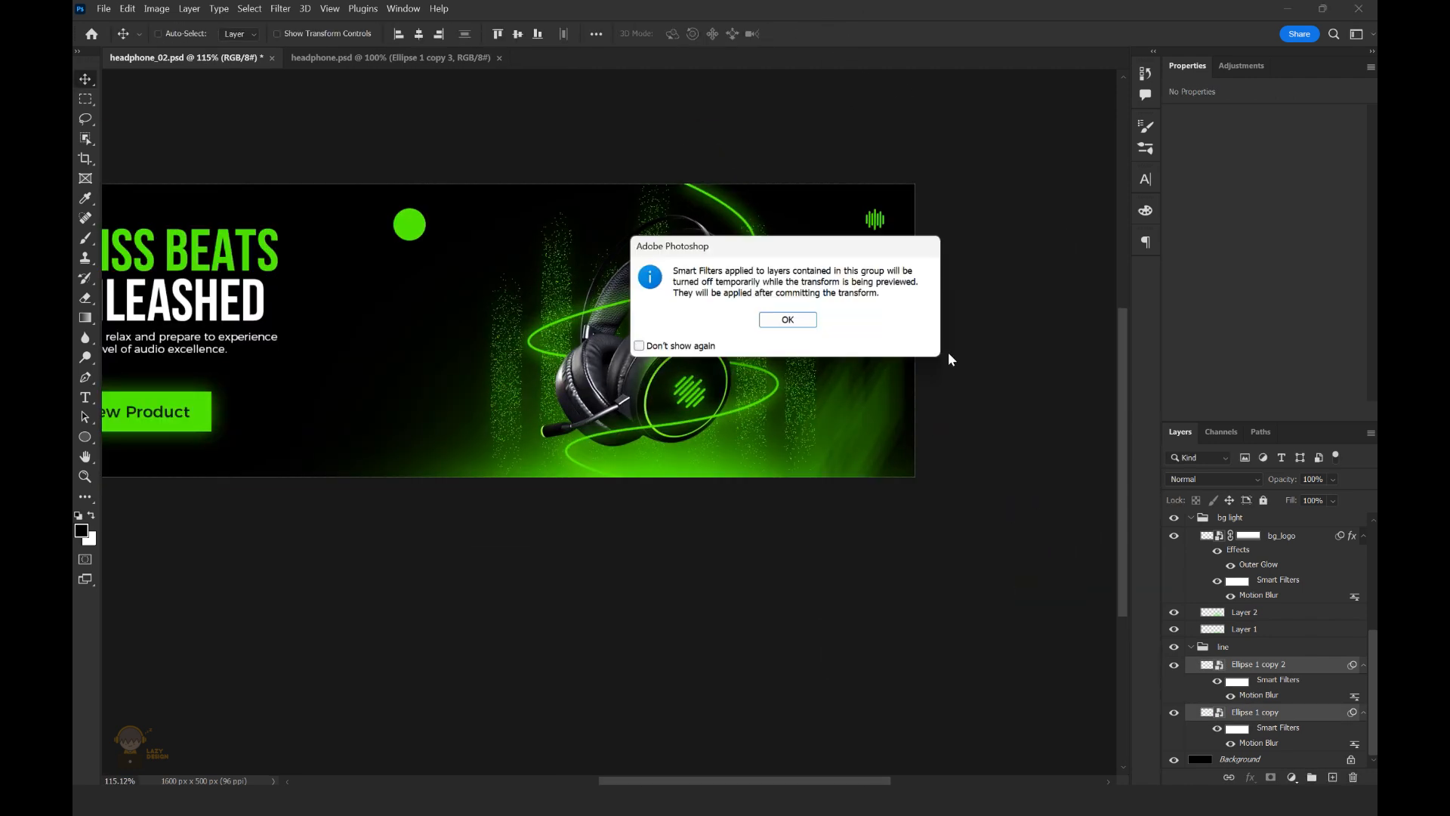
click(790, 319)
drag(908, 316, 940, 281)
drag(881, 366, 509, 407)
click(828, 34)
scroll(763, 302, down, 3)
scroll(733, 334, up, 3)
Flip the left-hand copy of the blurred lines horizontally to mirror the right side.
key(ctrl+j)
key(ctrl+t)
click(789, 321)
right_click(473, 390)
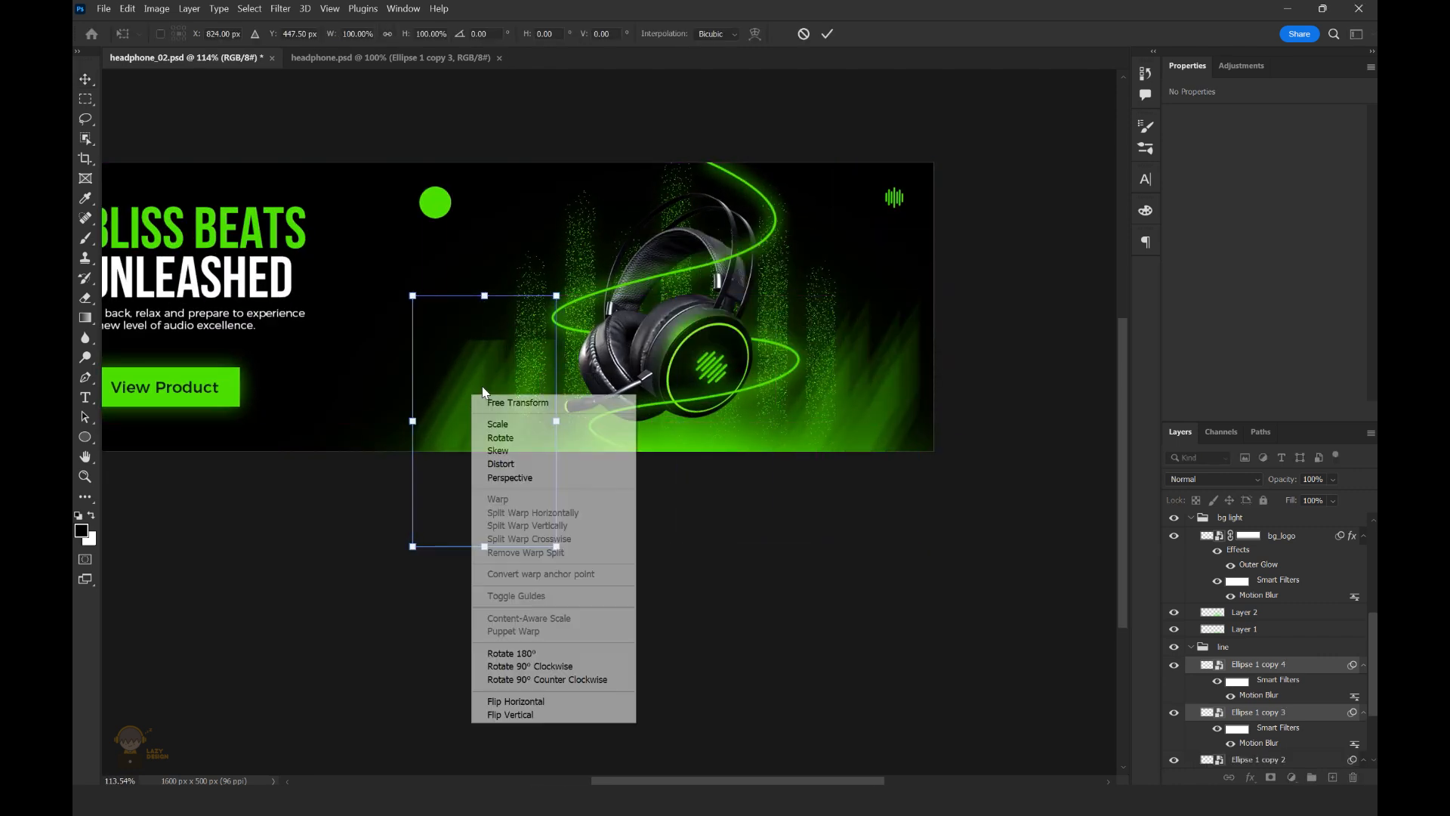
click(516, 700)
click(828, 34)
Shift the mirrored blurred lines slightly further left along the banner's lower edge.
scroll(903, 294, down, 3)
scroll(755, 340, up, 4)
key(ctrl+t)
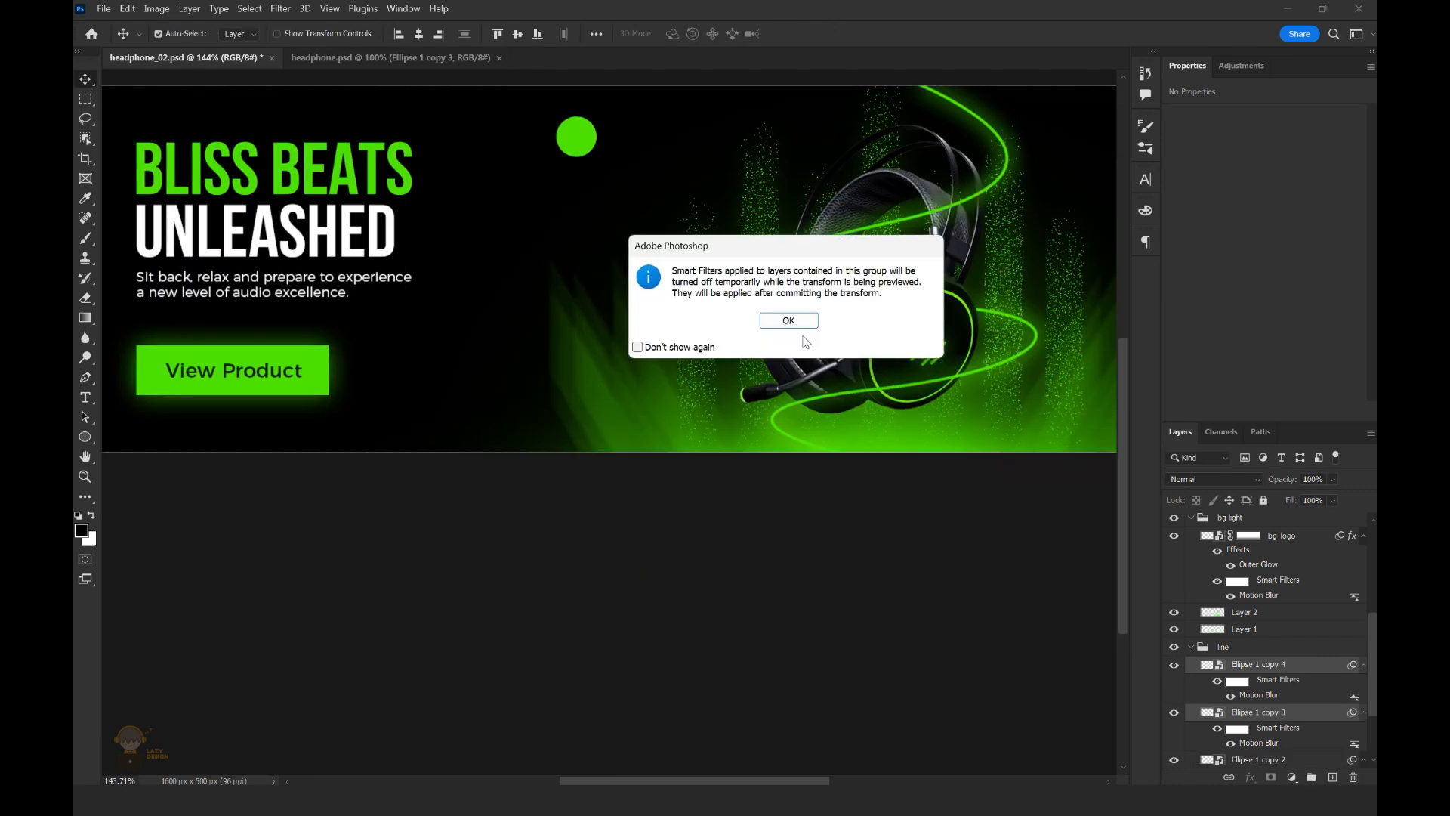
click(786, 408)
scroll(764, 366, down, 3)
scroll(922, 401, up, 2)
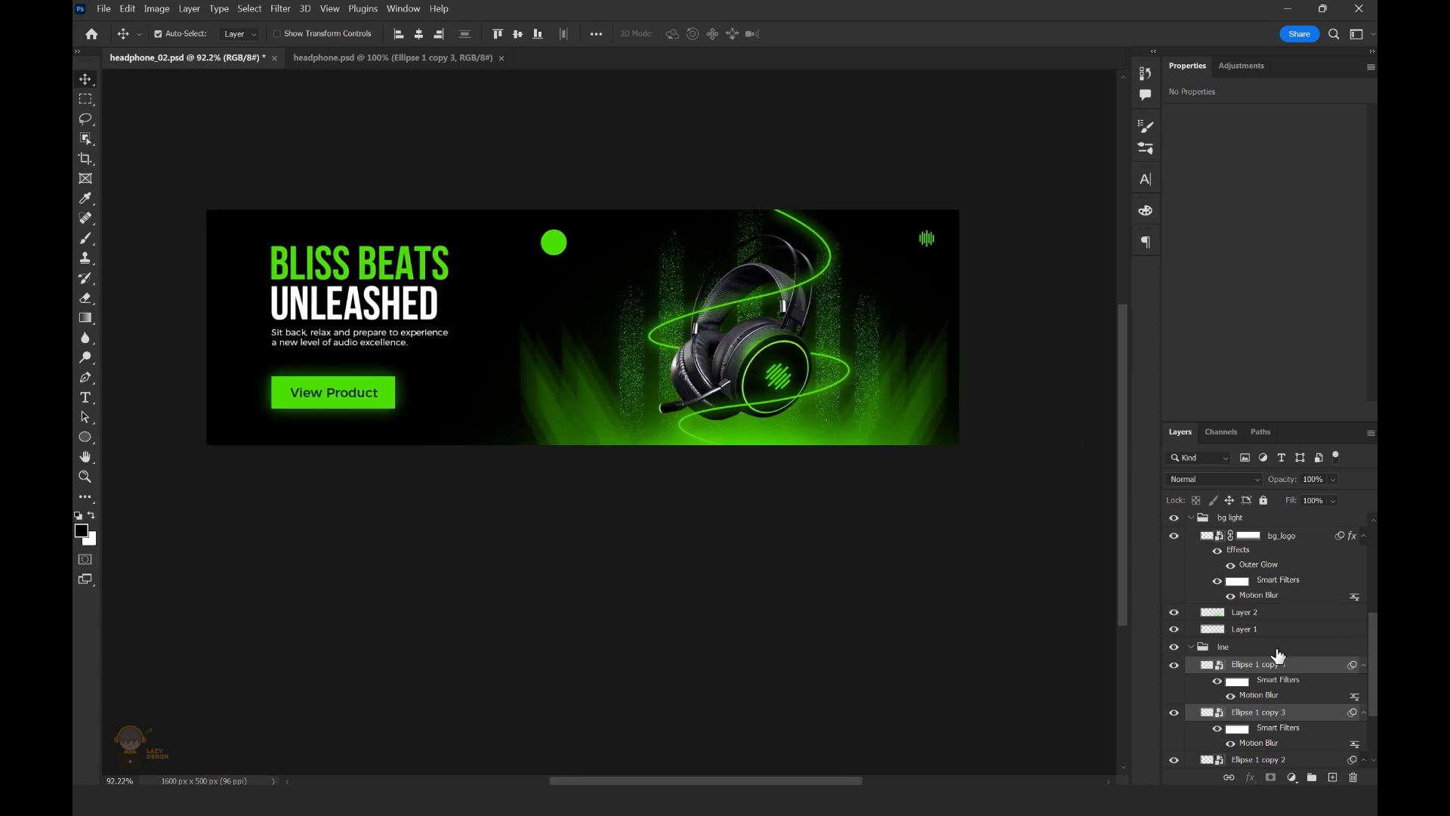
Collapse the line group of blurred streaks, lower its opacity to 40% and save the banner.
click(1192, 657)
key(ctrl+t)
key(Return)
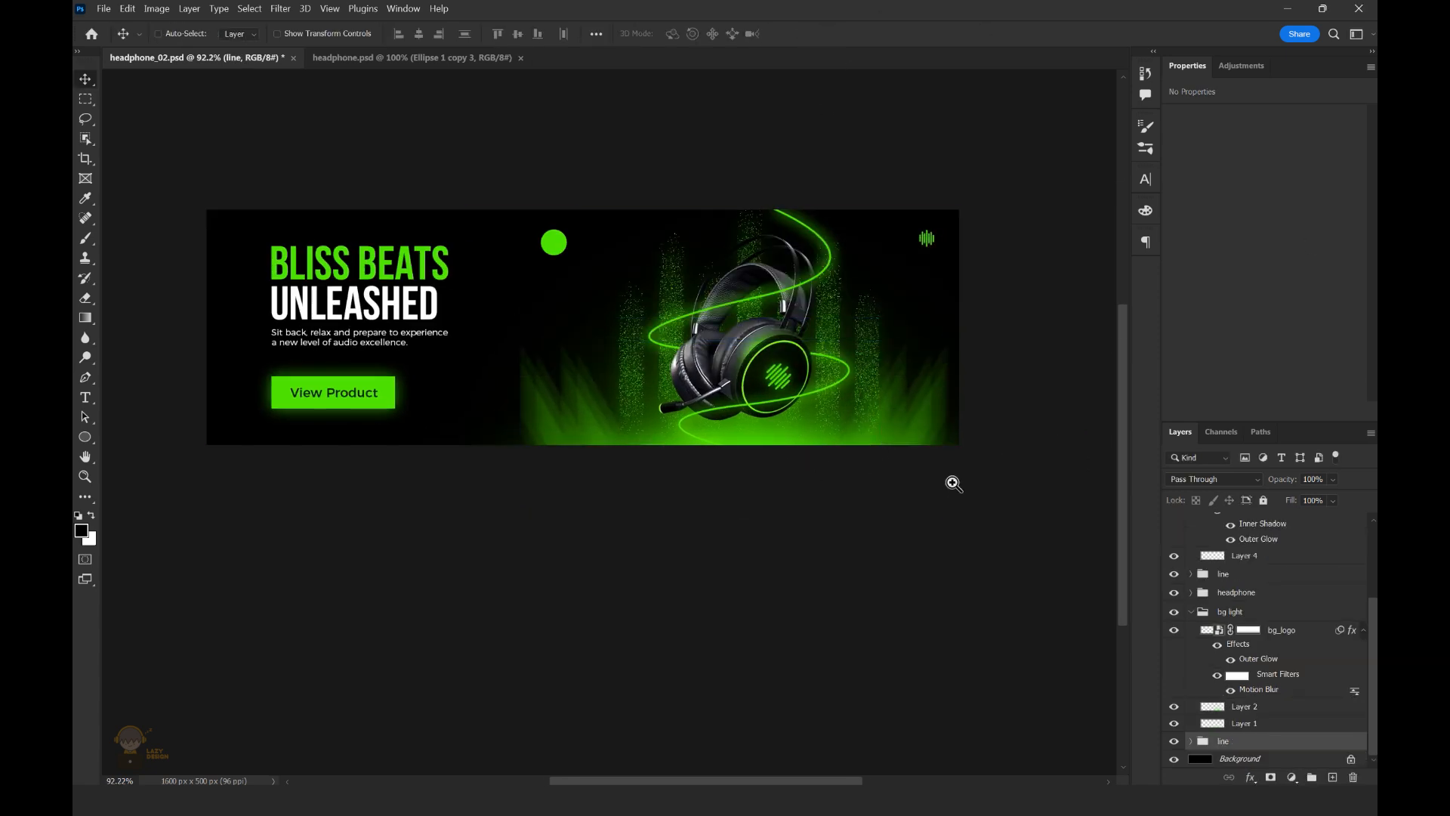
scroll(949, 468, up, 2)
click(1333, 479)
drag(1348, 495, 1318, 500)
scroll(728, 453, down, 3)
scroll(745, 476, up, 2)
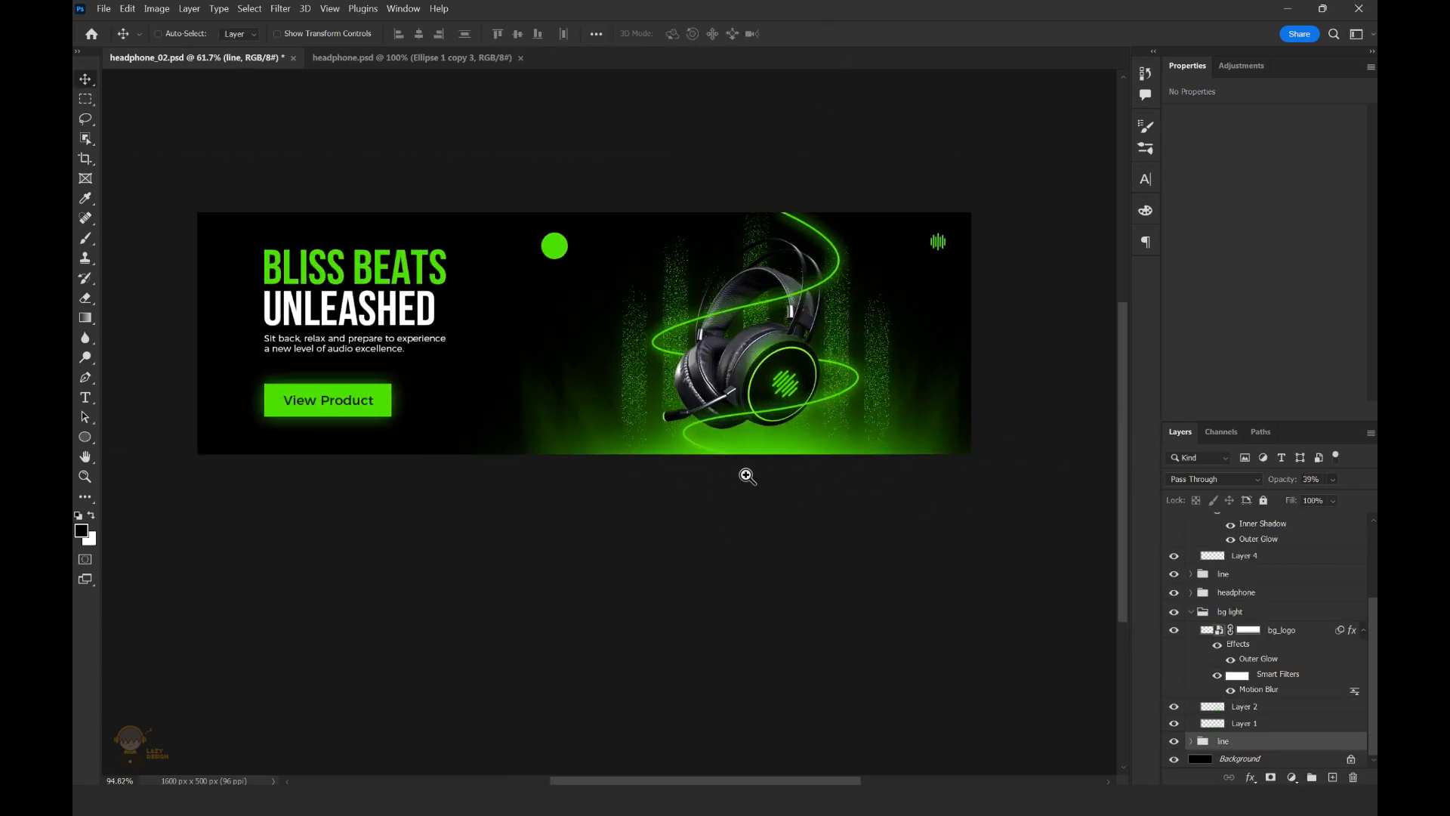
key(Return)
key(ctrl+s)
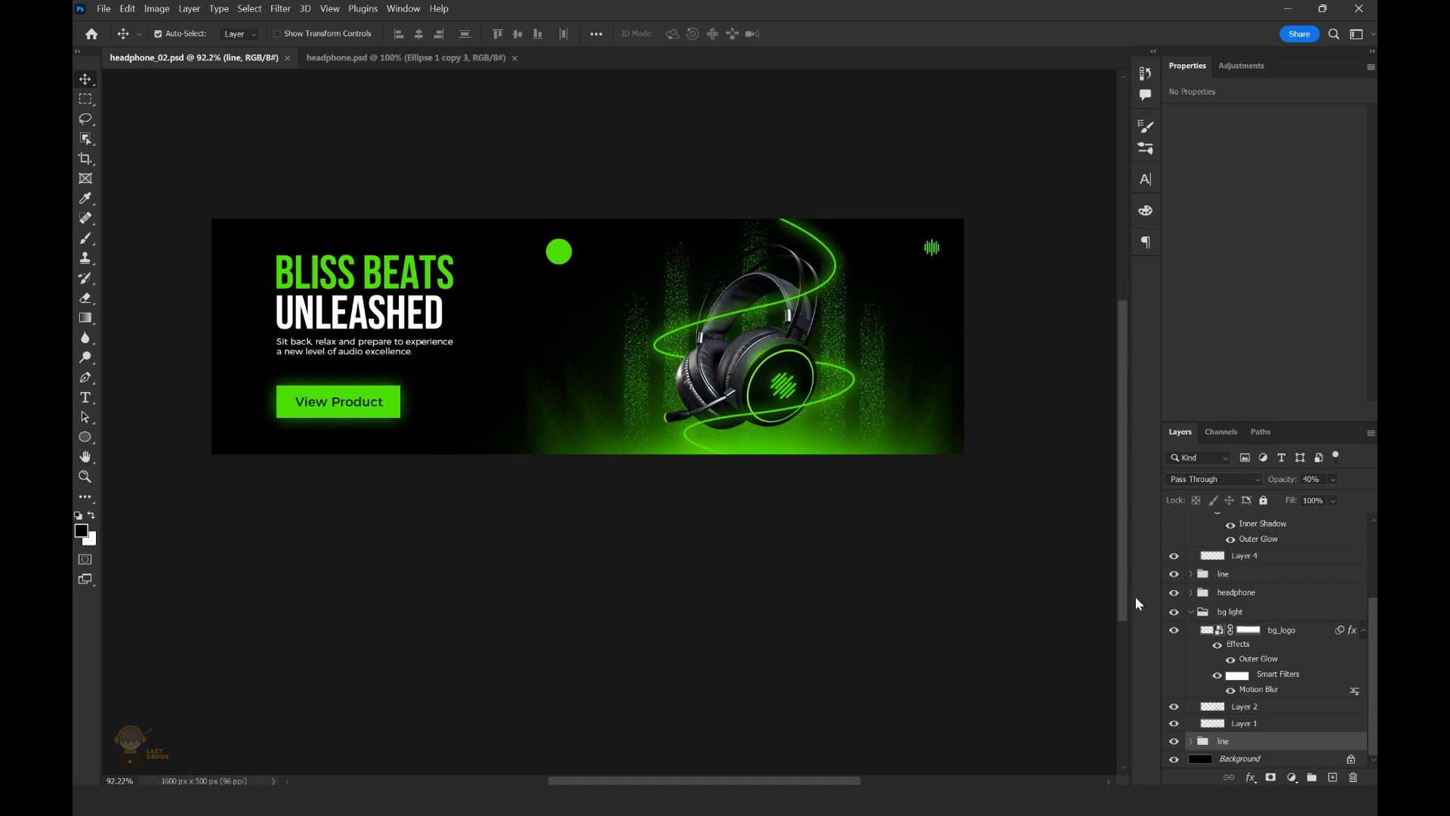
Apply a free transform to the whole line group of blurred streaks.
scroll(831, 453, down, 3)
scroll(846, 464, up, 3)
key(ctrl+t)
click(805, 325)
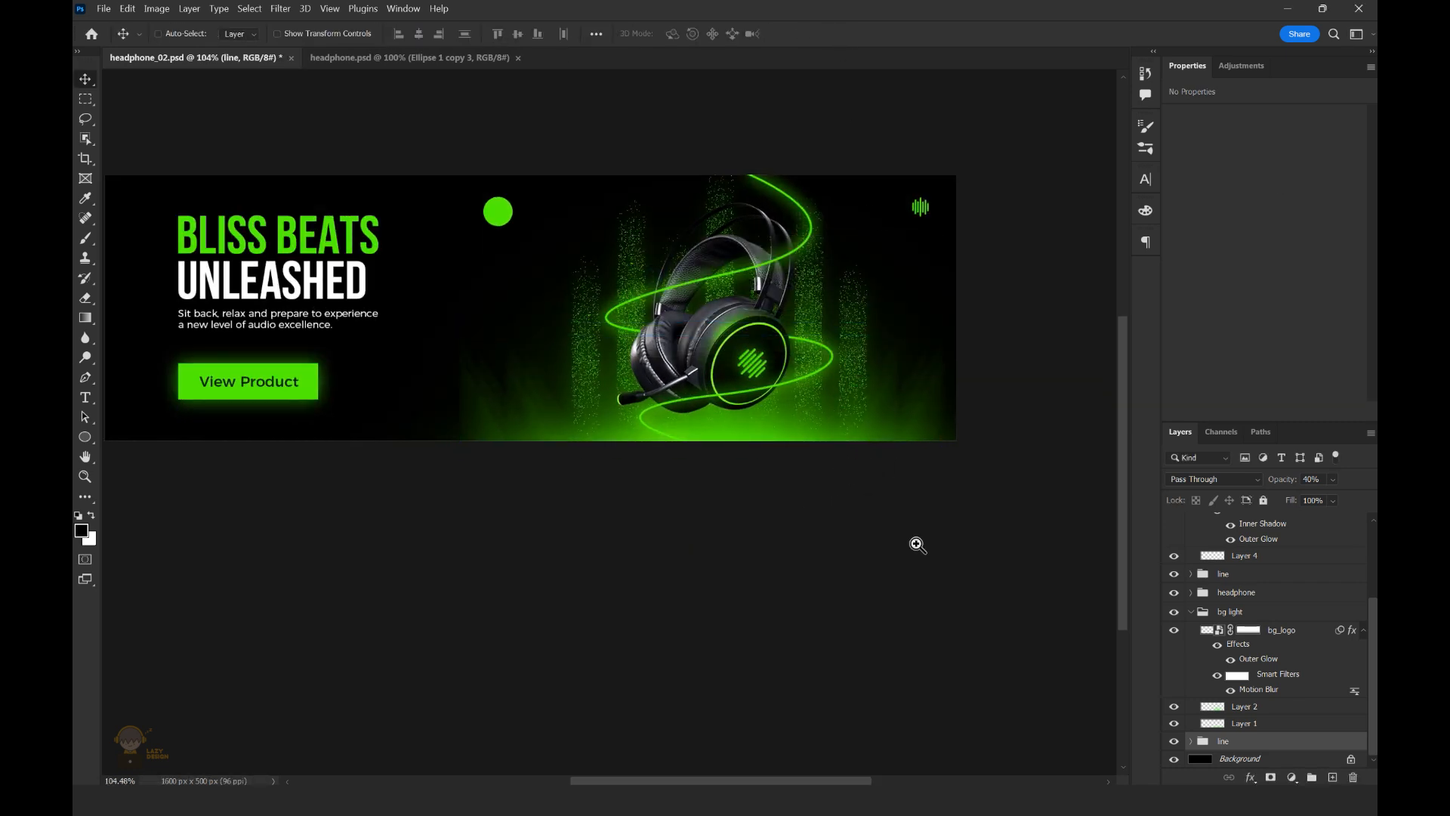
Add a new layer above the line group and paint a soft green glow at the banner's lower-right area with a 600 px brush.
scroll(918, 544, down, 3)
scroll(893, 511, up, 1)
key(ctrl+shift+alt+n)
key(b)
click(81, 530)
drag(642, 147, 810, 148)
click(589, 277)
click(1039, 178)
scroll(936, 468, up, 3)
click(923, 538)
scroll(918, 498, down, 2)
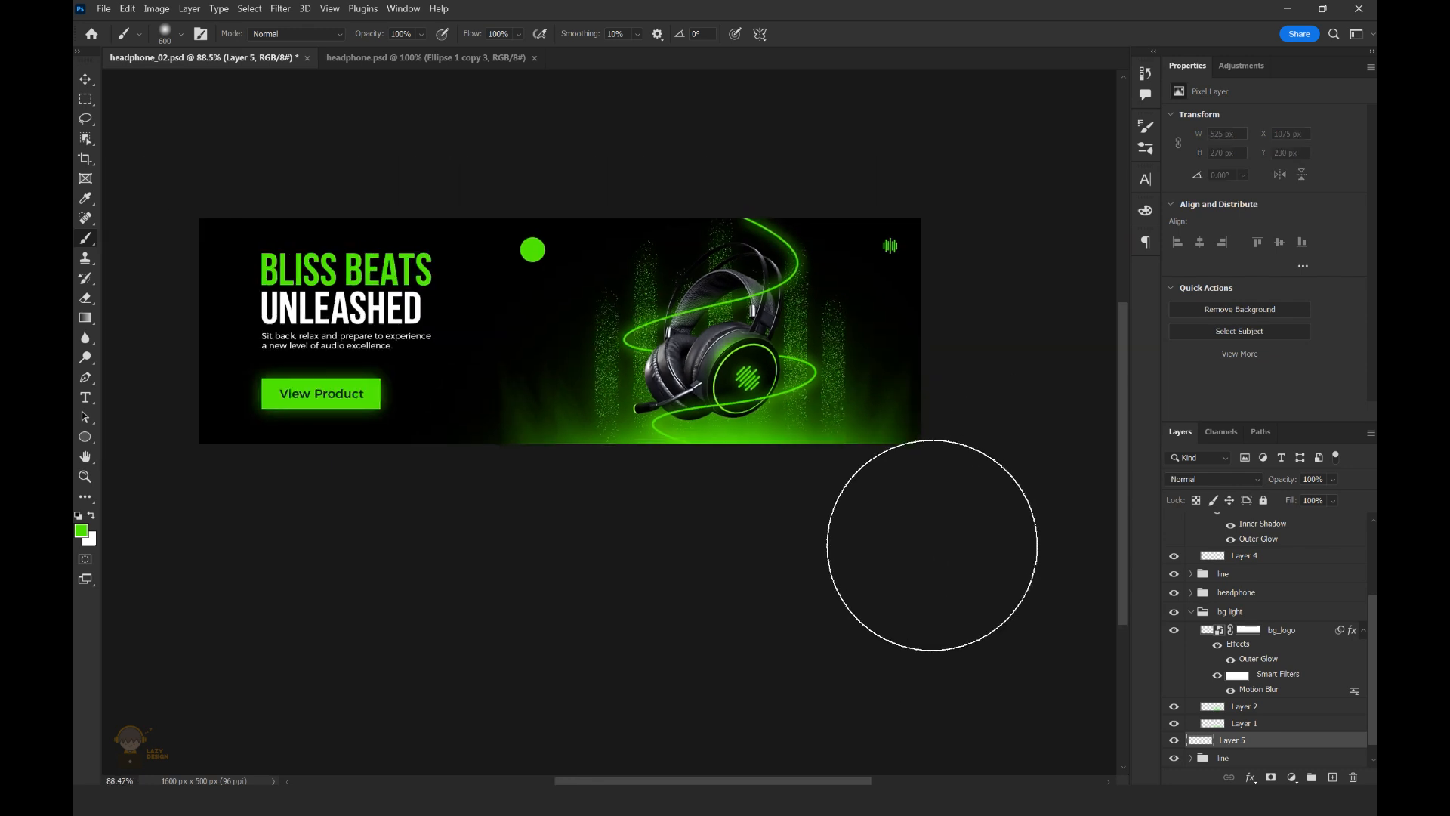
Paint a soft green glow along the banner's lower-left edge with a 300 px brush.
drag(599, 524, 672, 495)
scroll(559, 475, up, 2)
key(bracketleft)
key(bracketleft)
key(bracketleft)
click(372, 451)
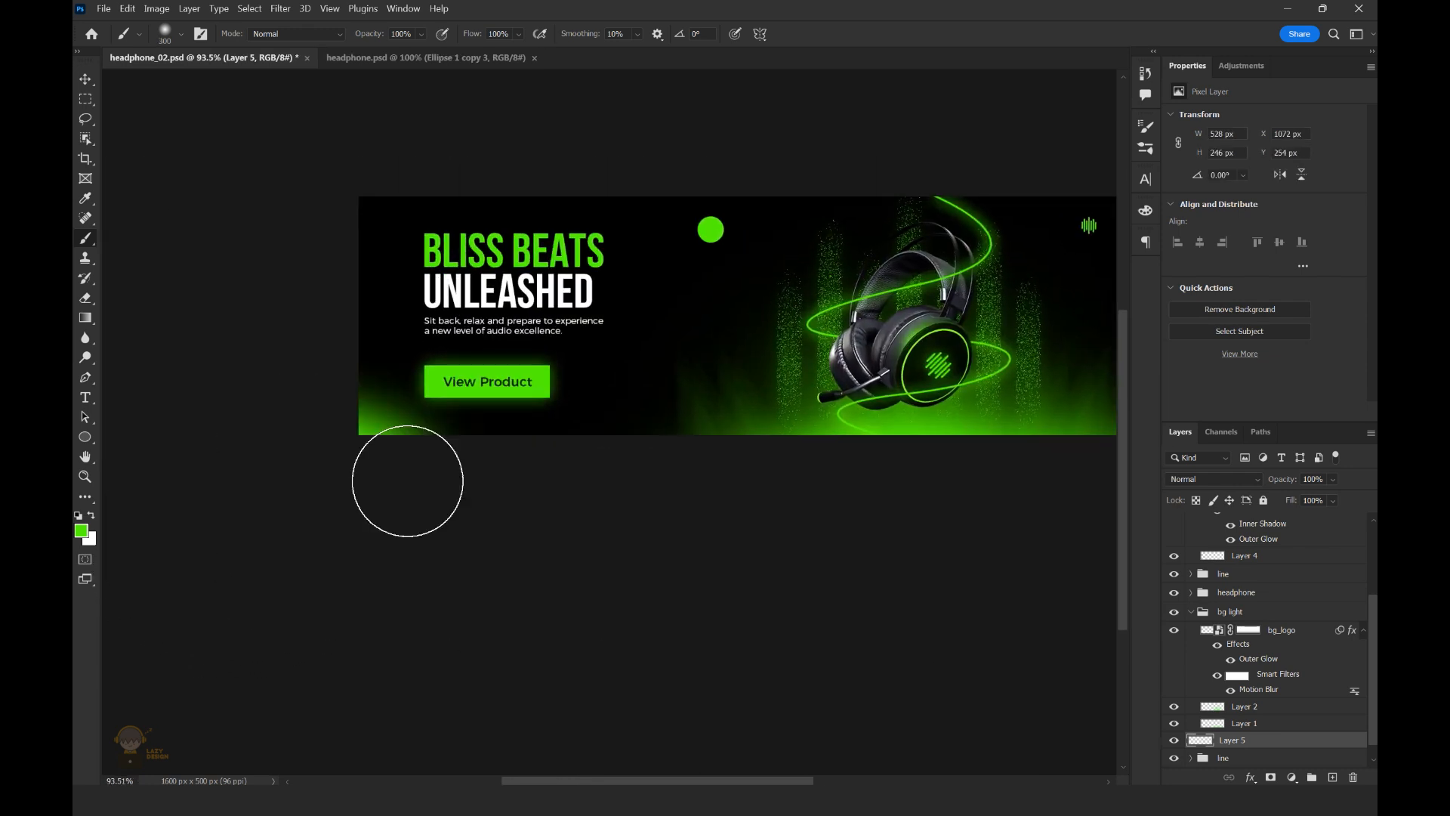
drag(796, 458, 630, 316)
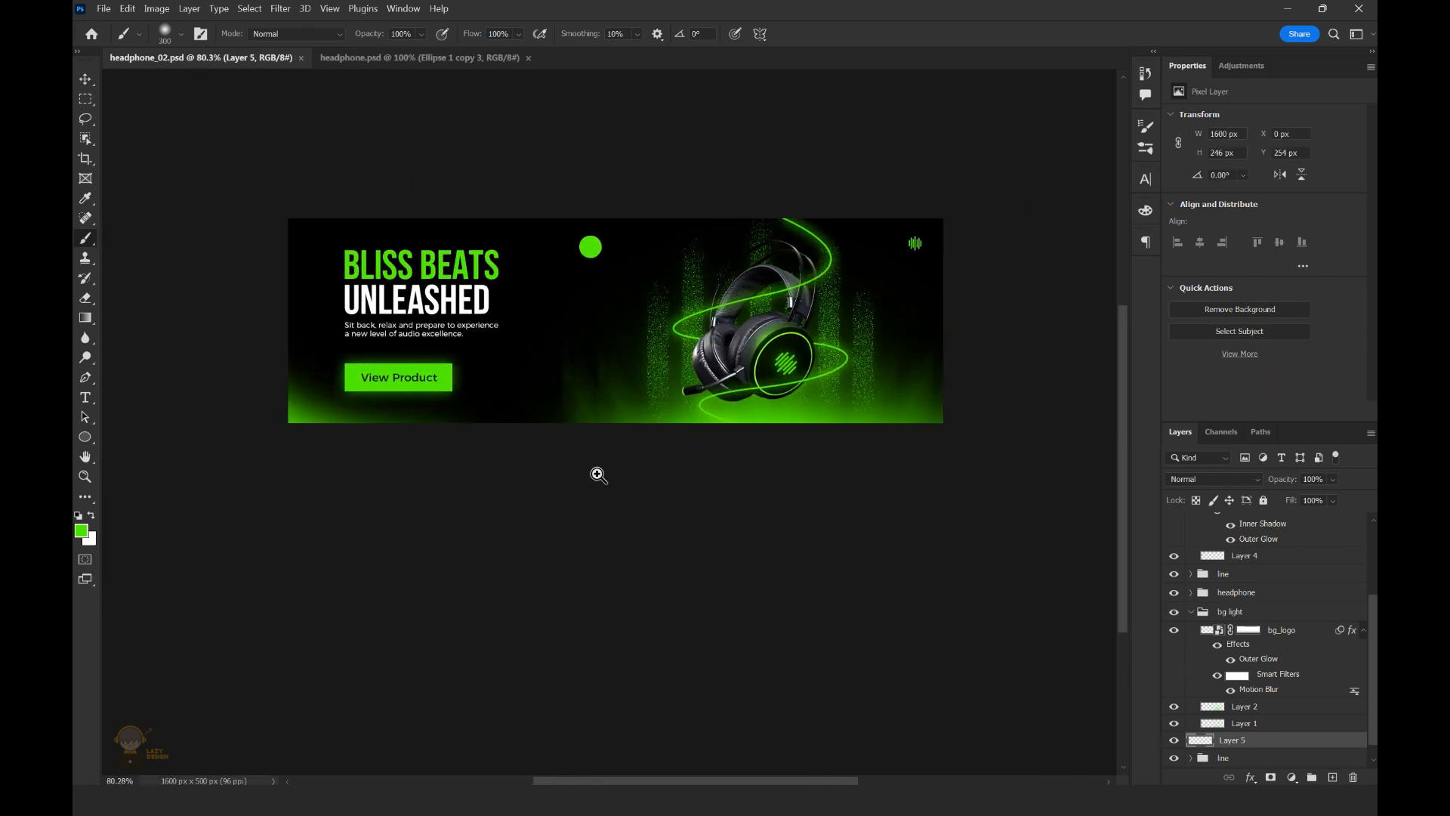
Hide the green colour-reference circle near the banner's top edge.
drag(598, 474, 642, 491)
drag(559, 429, 499, 454)
drag(637, 260, 655, 231)
drag(560, 408, 580, 409)
drag(897, 341, 859, 351)
click(85, 80)
drag(702, 246, 700, 247)
click(592, 272)
click(1173, 522)
drag(796, 431, 783, 429)
drag(909, 497, 901, 529)
scroll(1289, 716, down, 3)
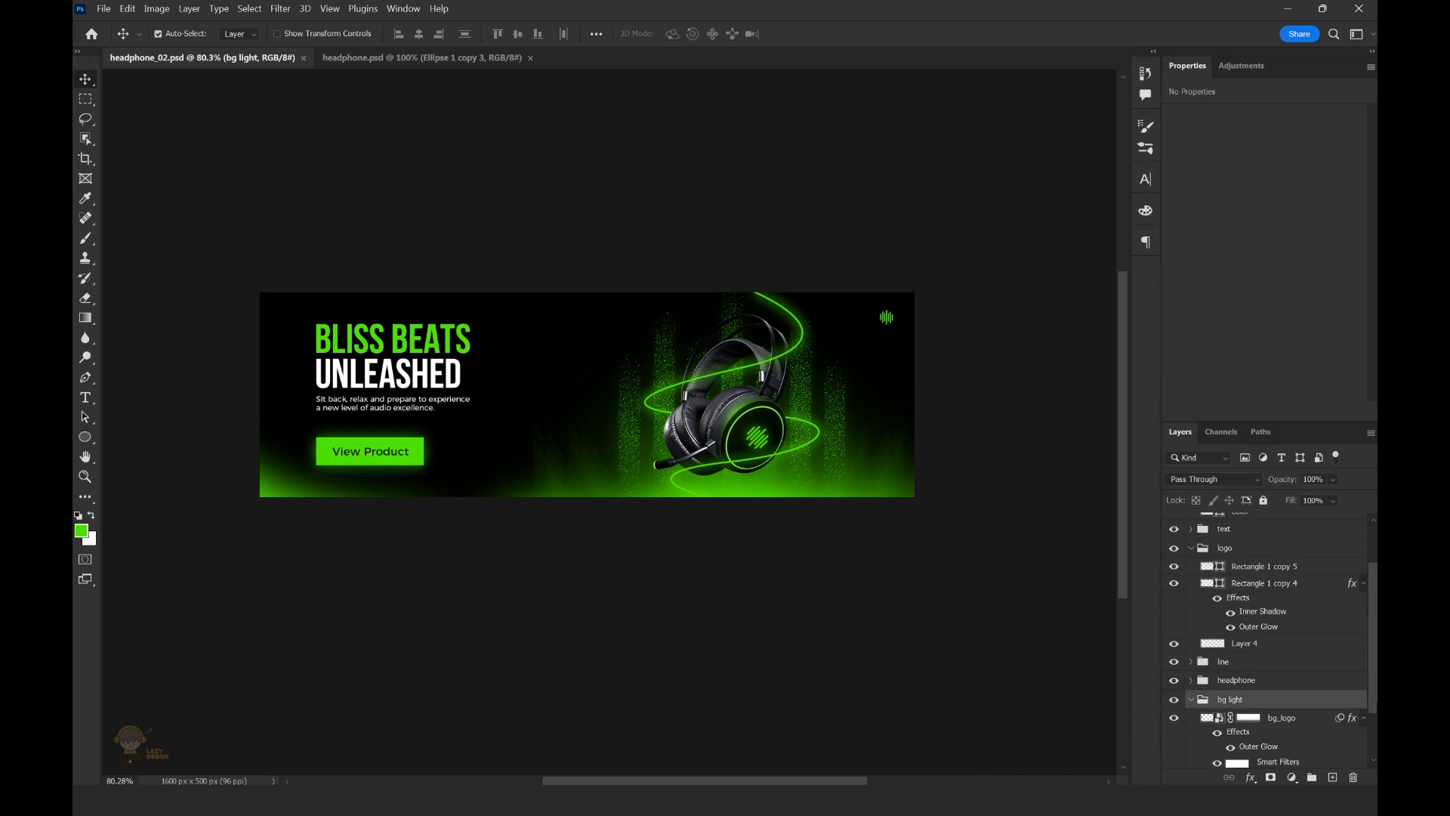
Scale the line group of blurred streaks to about 108% along the banner's lower edge.
click(1269, 741)
key(ctrl+t)
key(Return)
drag(904, 415, 923, 406)
drag(872, 444, 874, 428)
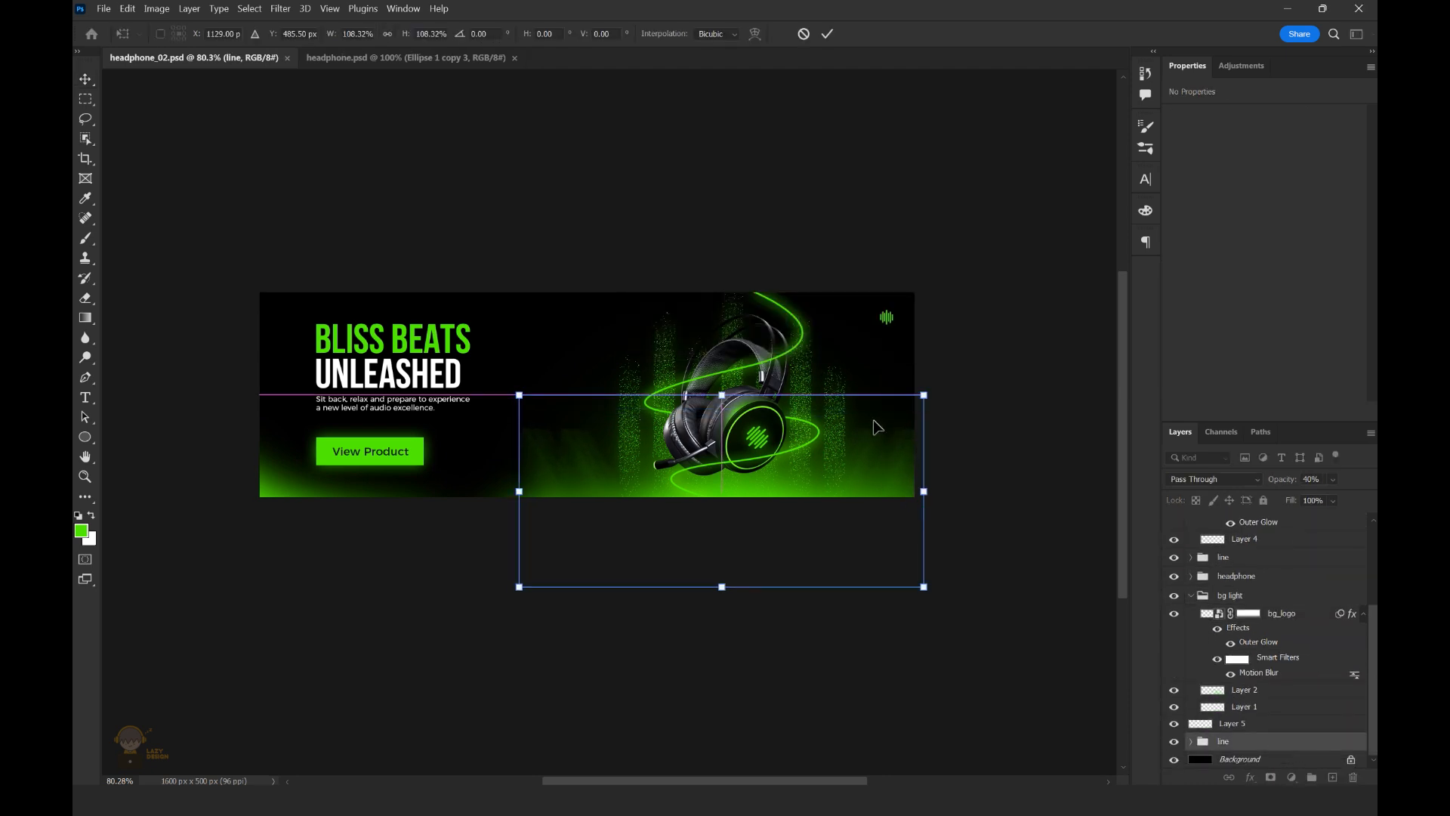
click(827, 34)
Transform the line group of blurred streaks again and try to add a layer mask to it.
drag(641, 487, 591, 485)
drag(818, 486, 906, 453)
drag(793, 461, 838, 461)
key(ctrl+t)
click(801, 326)
key(Return)
click(1270, 778)
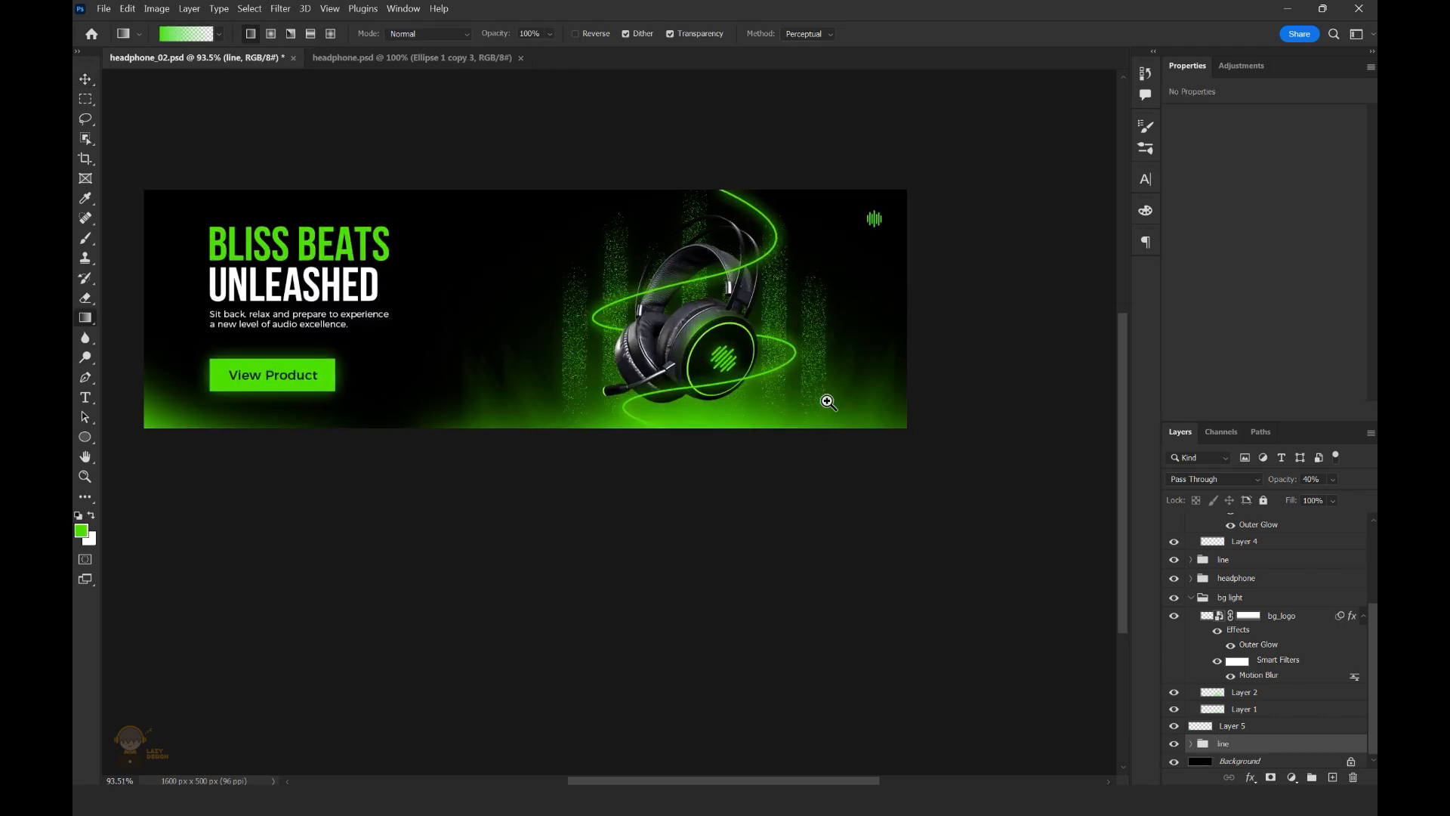
Select the Layer 5 glow layer and save the banner.
scroll(827, 402, down, 2)
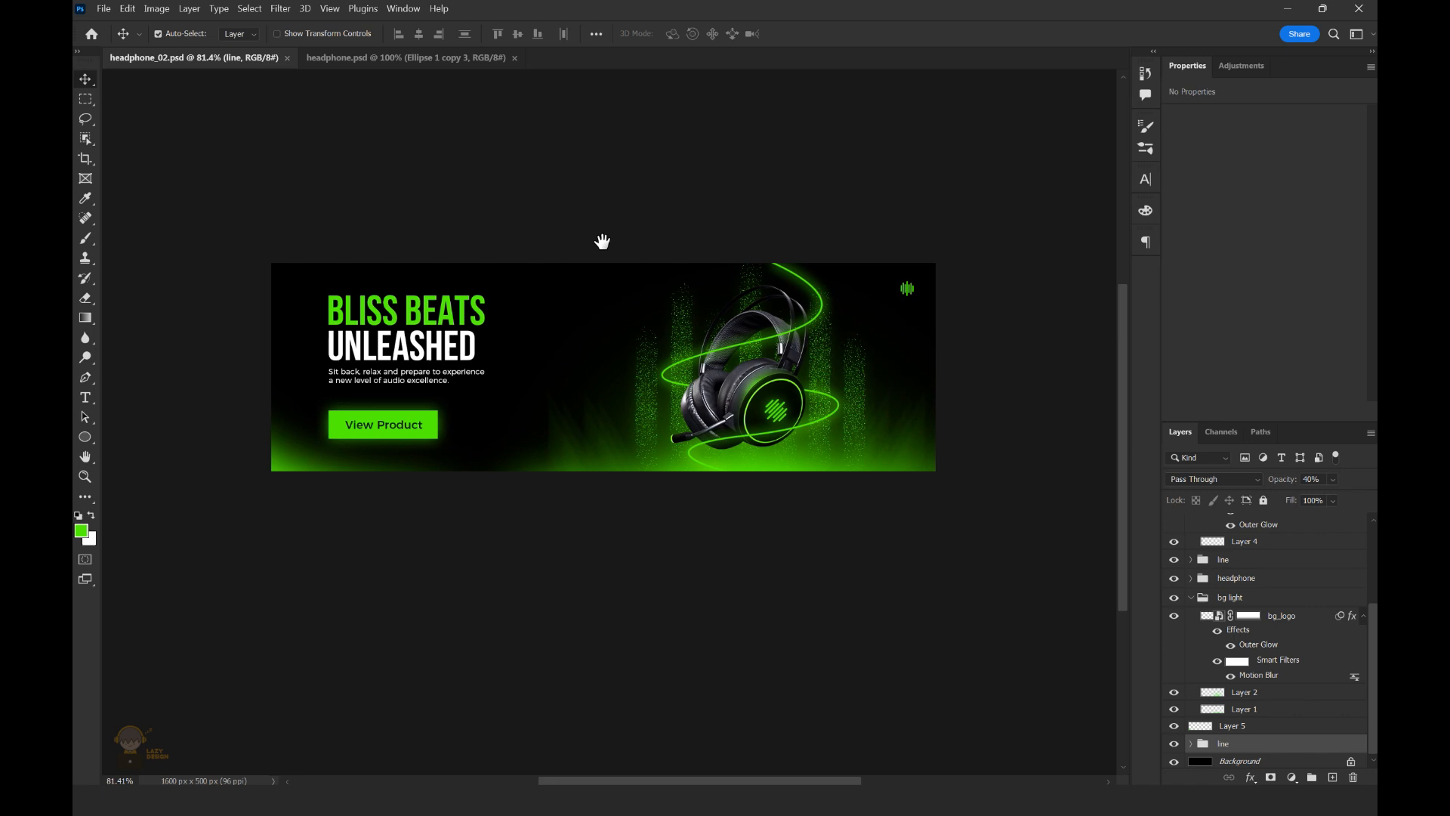
scroll(626, 220, down, 2)
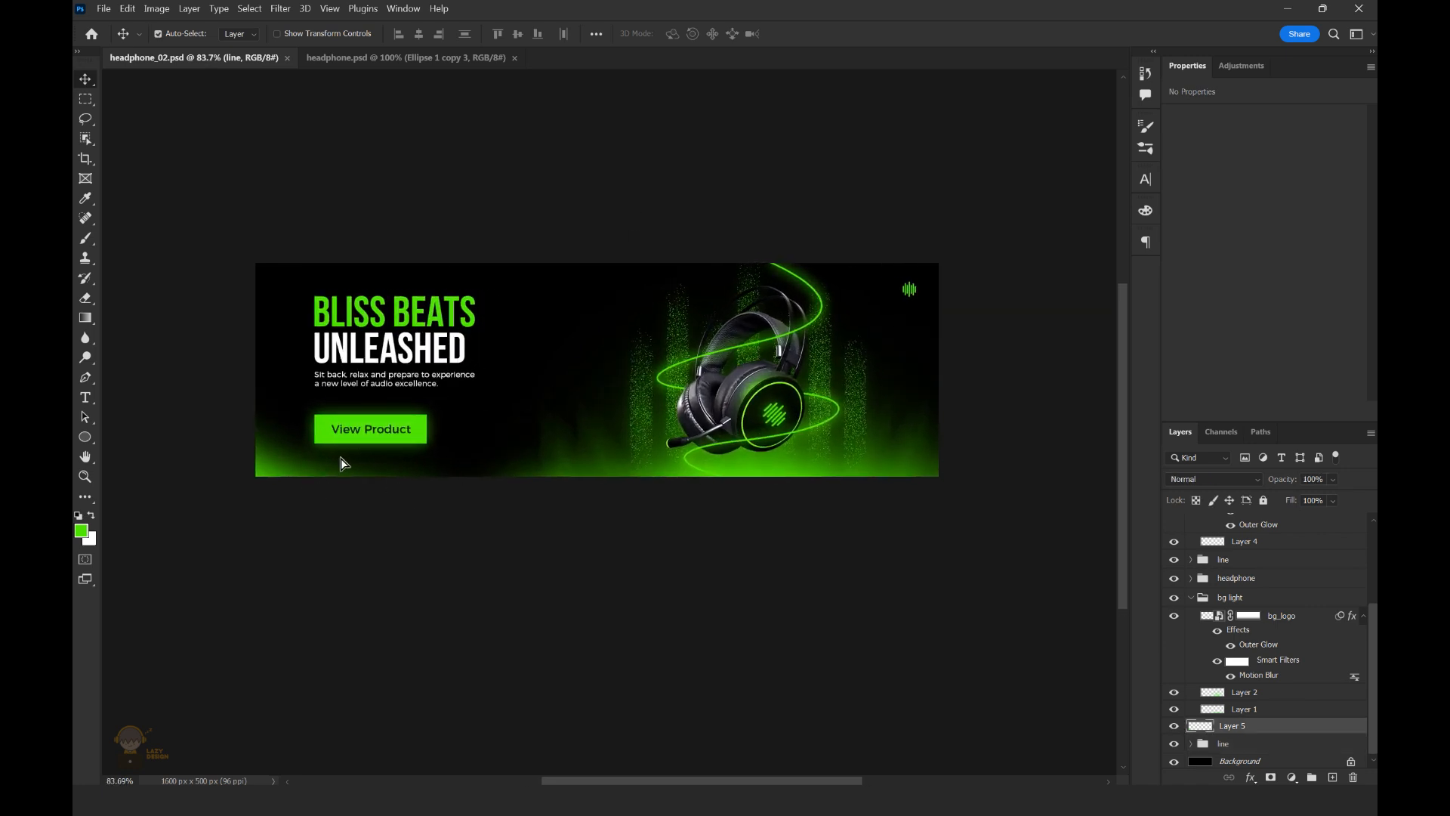
click(1208, 726)
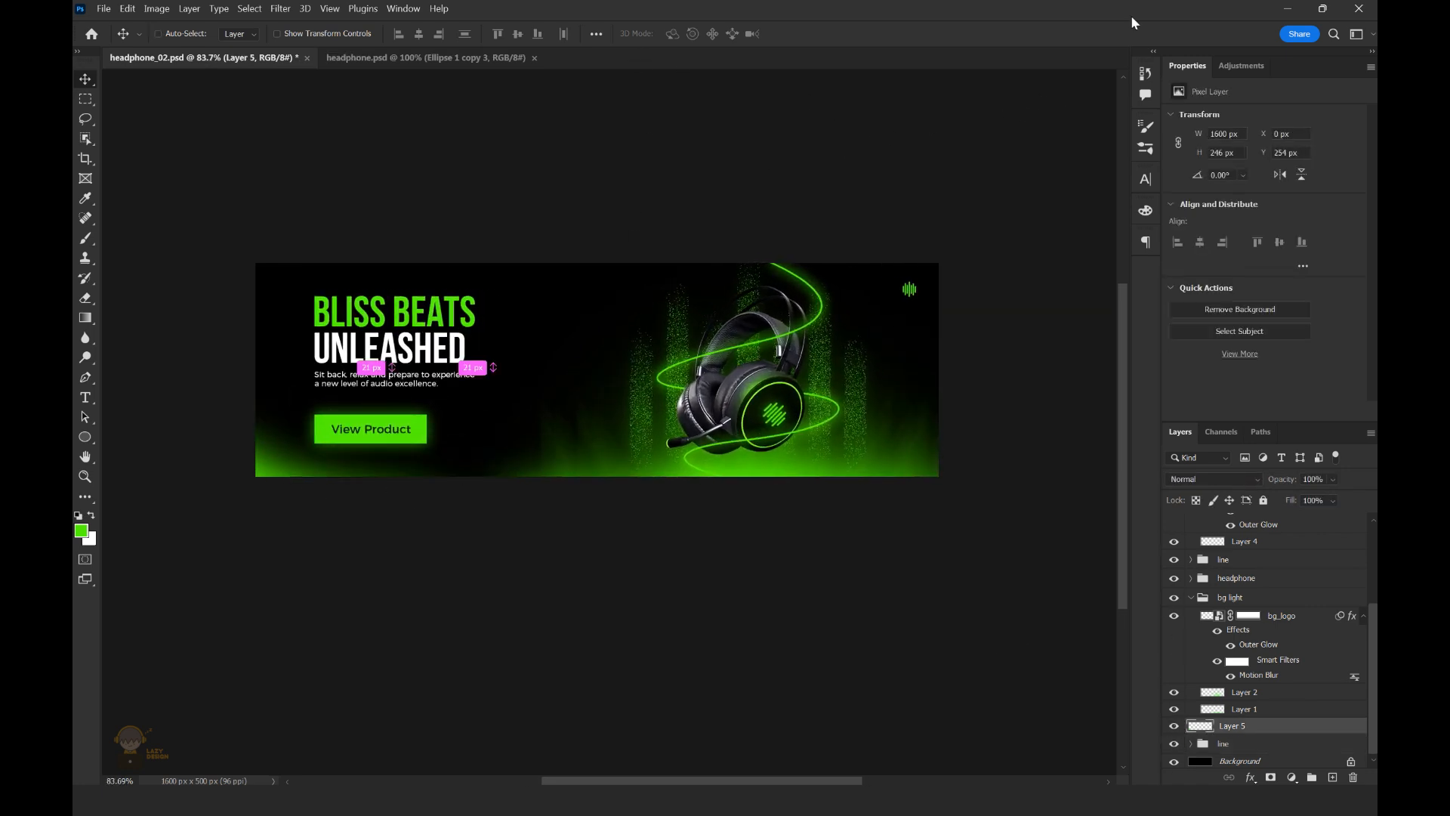
drag(743, 491, 728, 521)
drag(539, 301, 556, 277)
drag(674, 240, 654, 217)
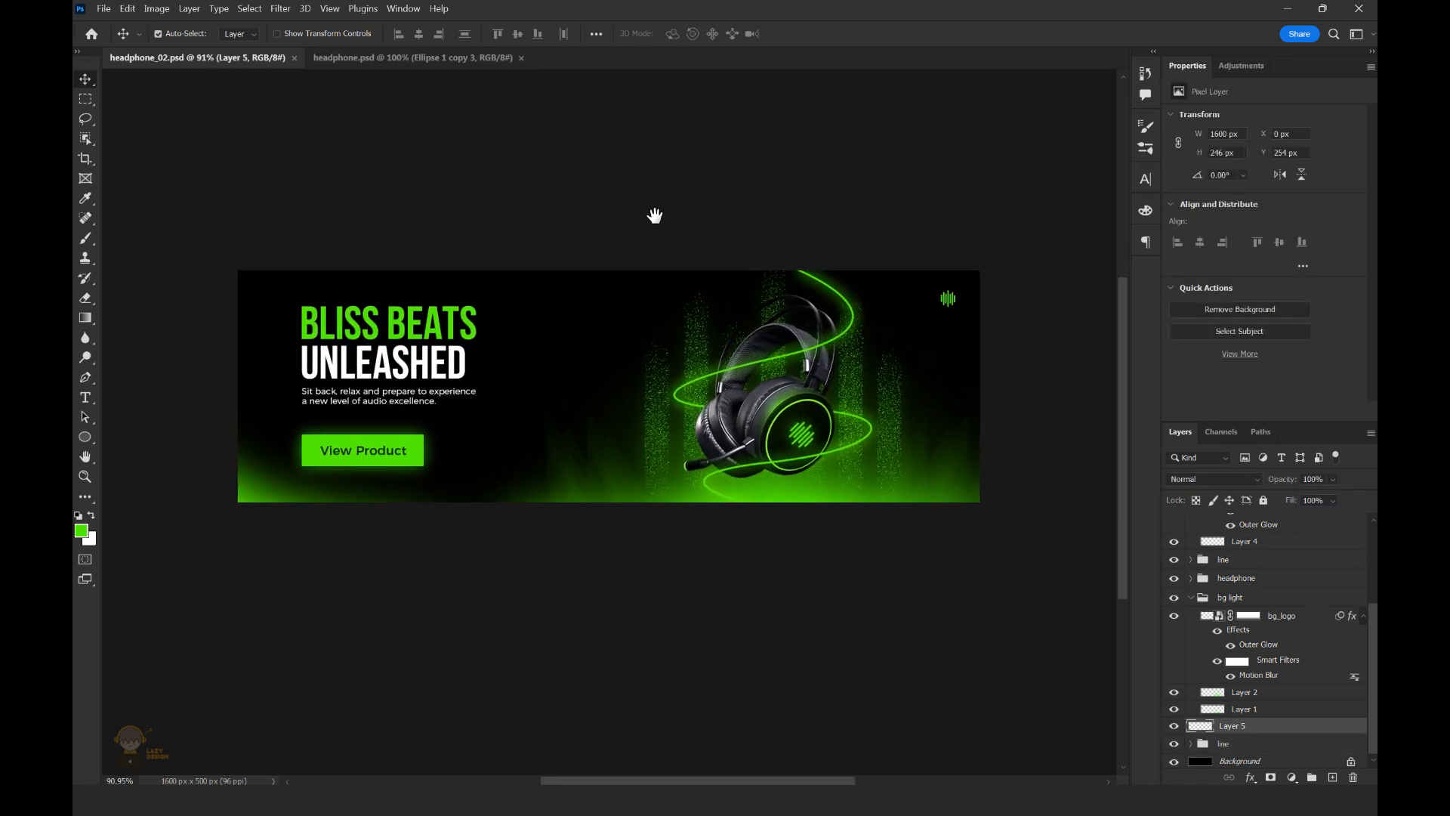
Cut a diagonal slash across BLISS BEATS with a pen-drawn shape filled black on a new layer clipped to the text.
drag(295, 299, 340, 298)
click(592, 344)
key(ctrl+shift+alt+n)
key(p)
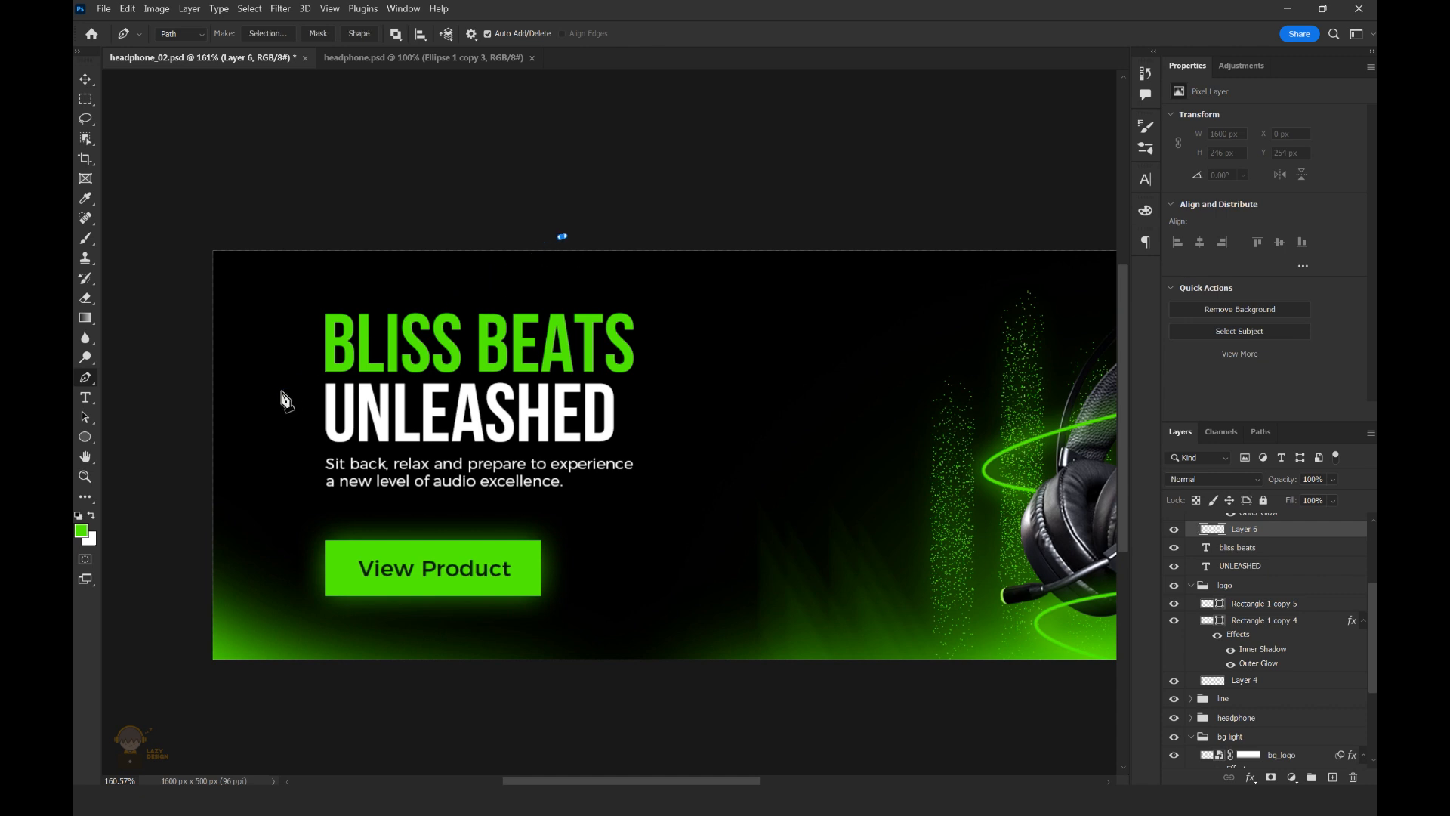
key(d)
key(alt+BackSpace)
key(ctrl+d)
alt+click(1279, 538)
drag(665, 287, 650, 296)
drag(567, 399, 545, 378)
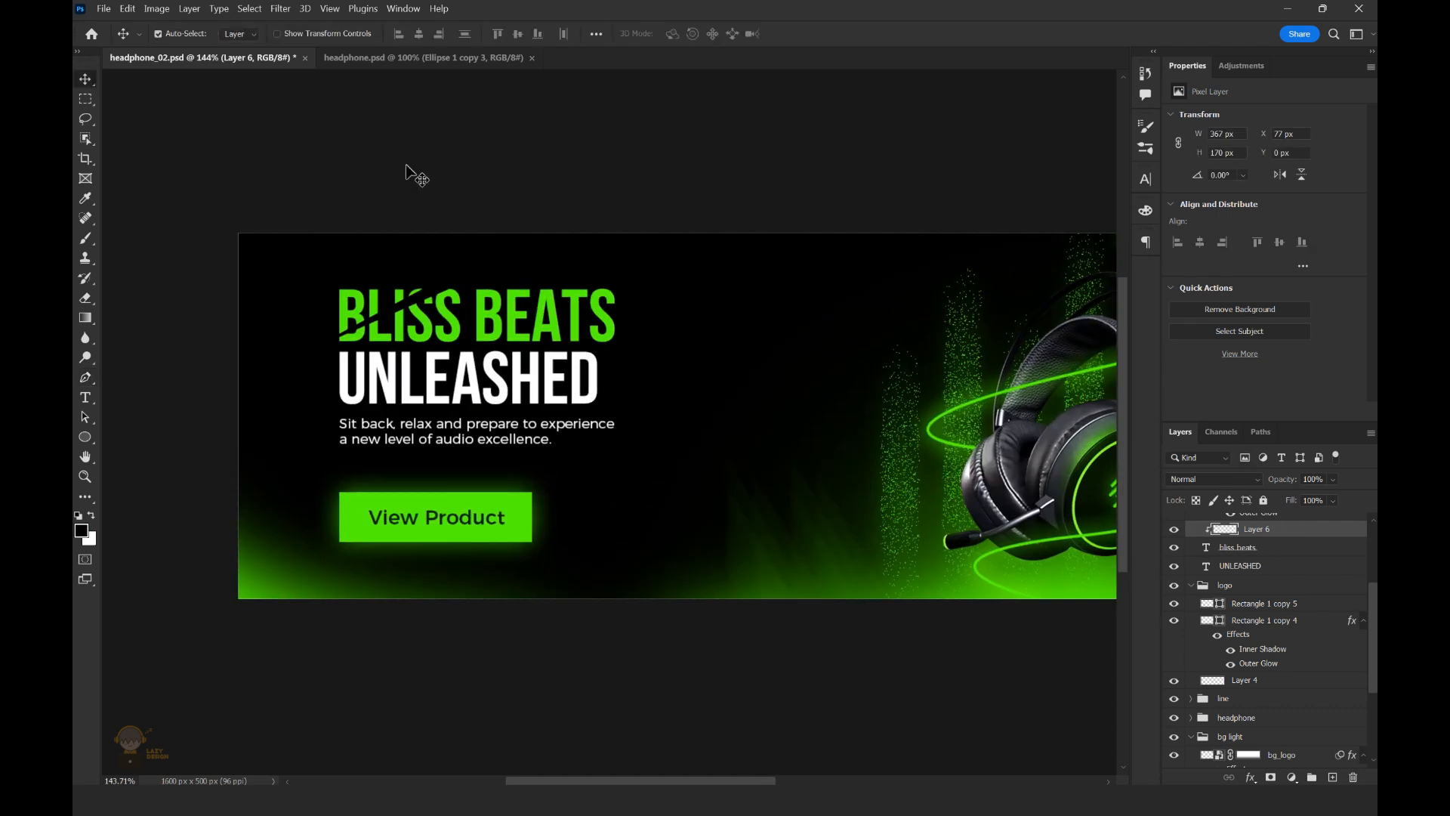
Duplicate the black slash layer and place the copy over the word UNLEASHED.
drag(565, 277, 597, 264)
key(ctrl+j)
key(ctrl+t)
drag(404, 309, 638, 389)
click(827, 34)
Fine-tune the copied slash across the end of UNLEASHED with a free transform and save the banner.
drag(837, 284, 784, 306)
key(ctrl+t)
mouse_move(597, 308)
mouse_down()
mouse_move(577, 311)
mouse_move(619, 317)
mouse_up()
key(Return)
drag(726, 298, 686, 300)
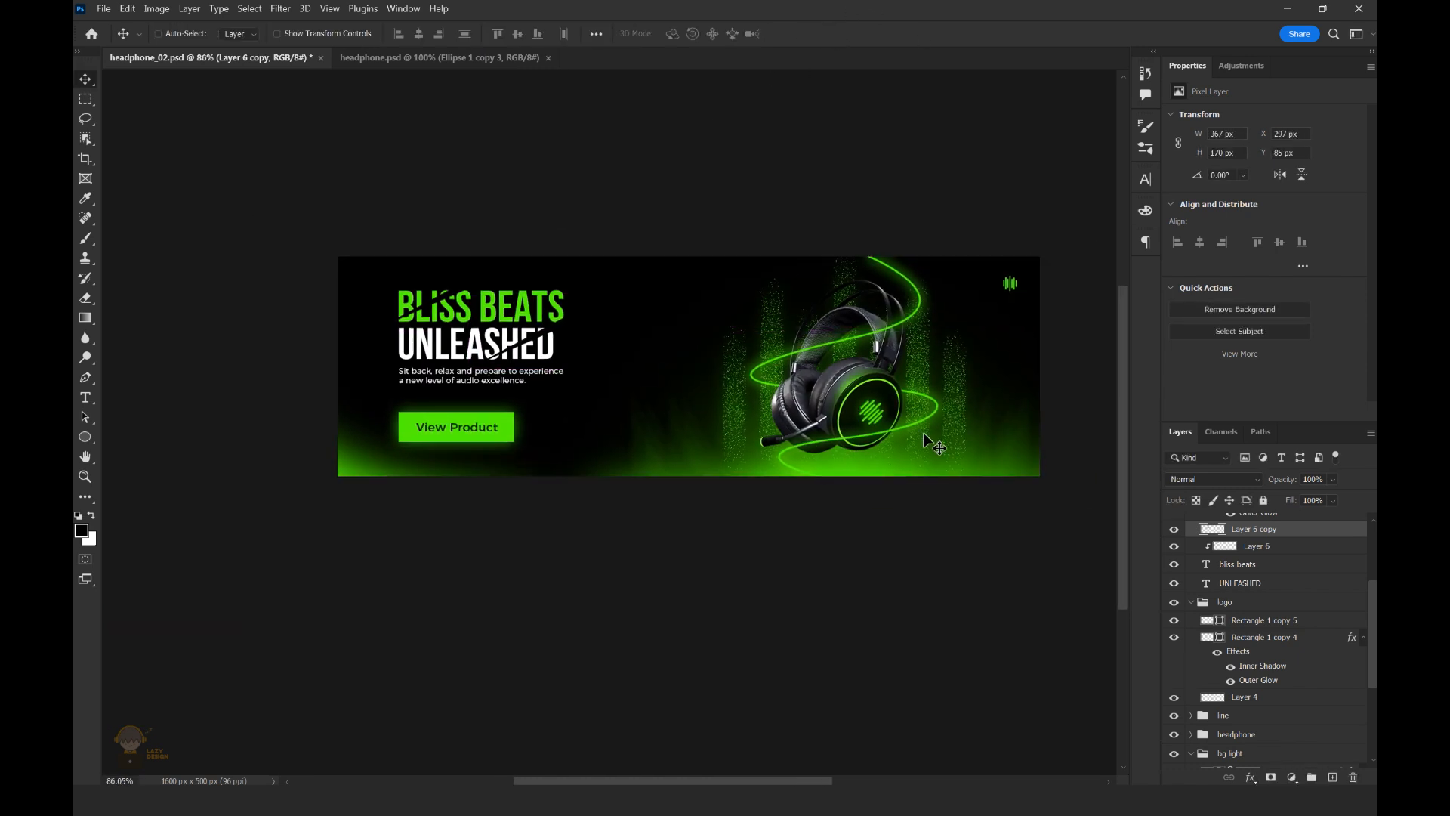
key(ctrl+s)
drag(902, 455, 864, 463)
drag(793, 492, 830, 496)
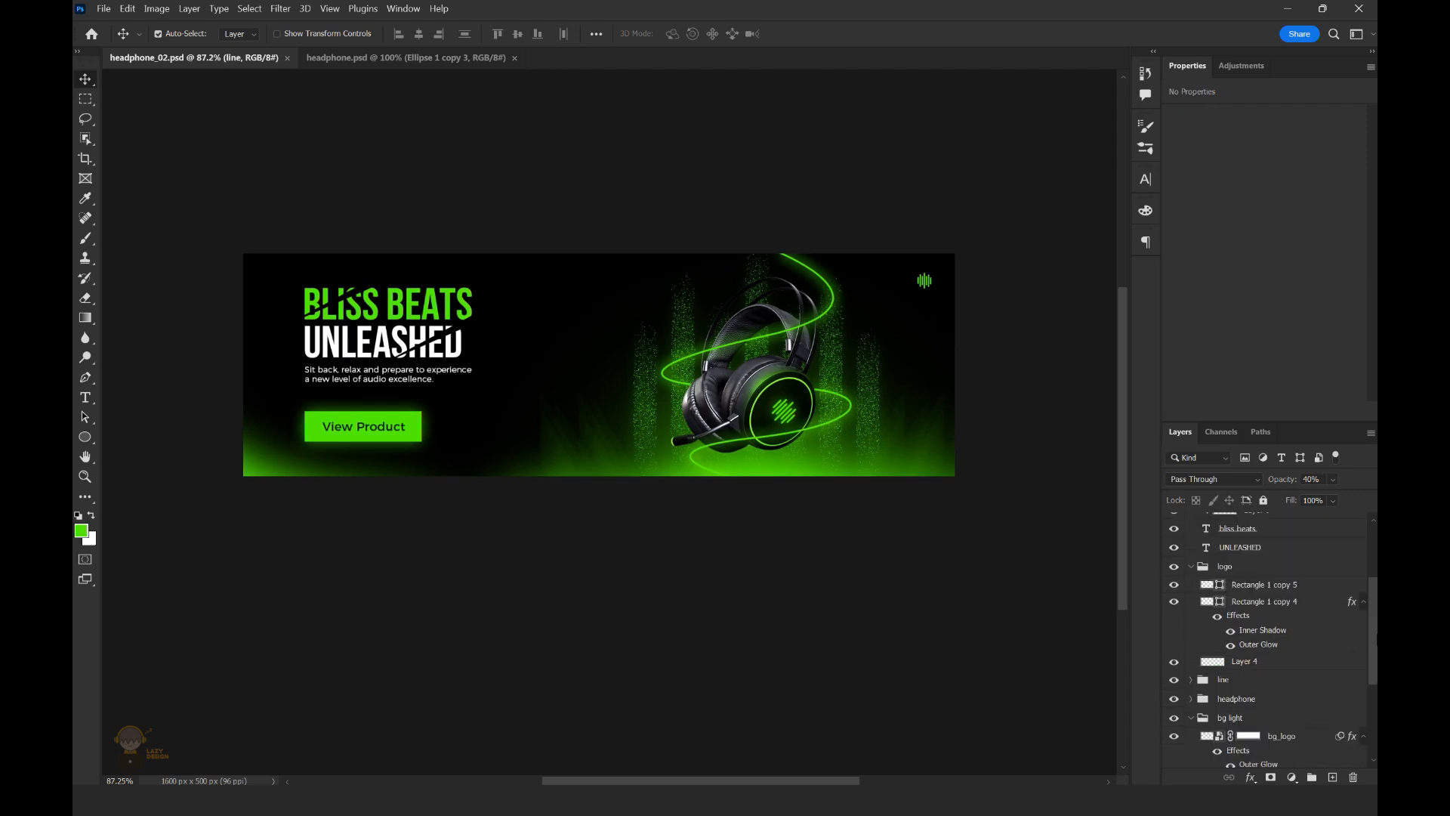
Add a Brightness/Contrast adjustment in the color group with brightness 59 and contrast 22, and save the banner.
click(1293, 778)
click(1299, 553)
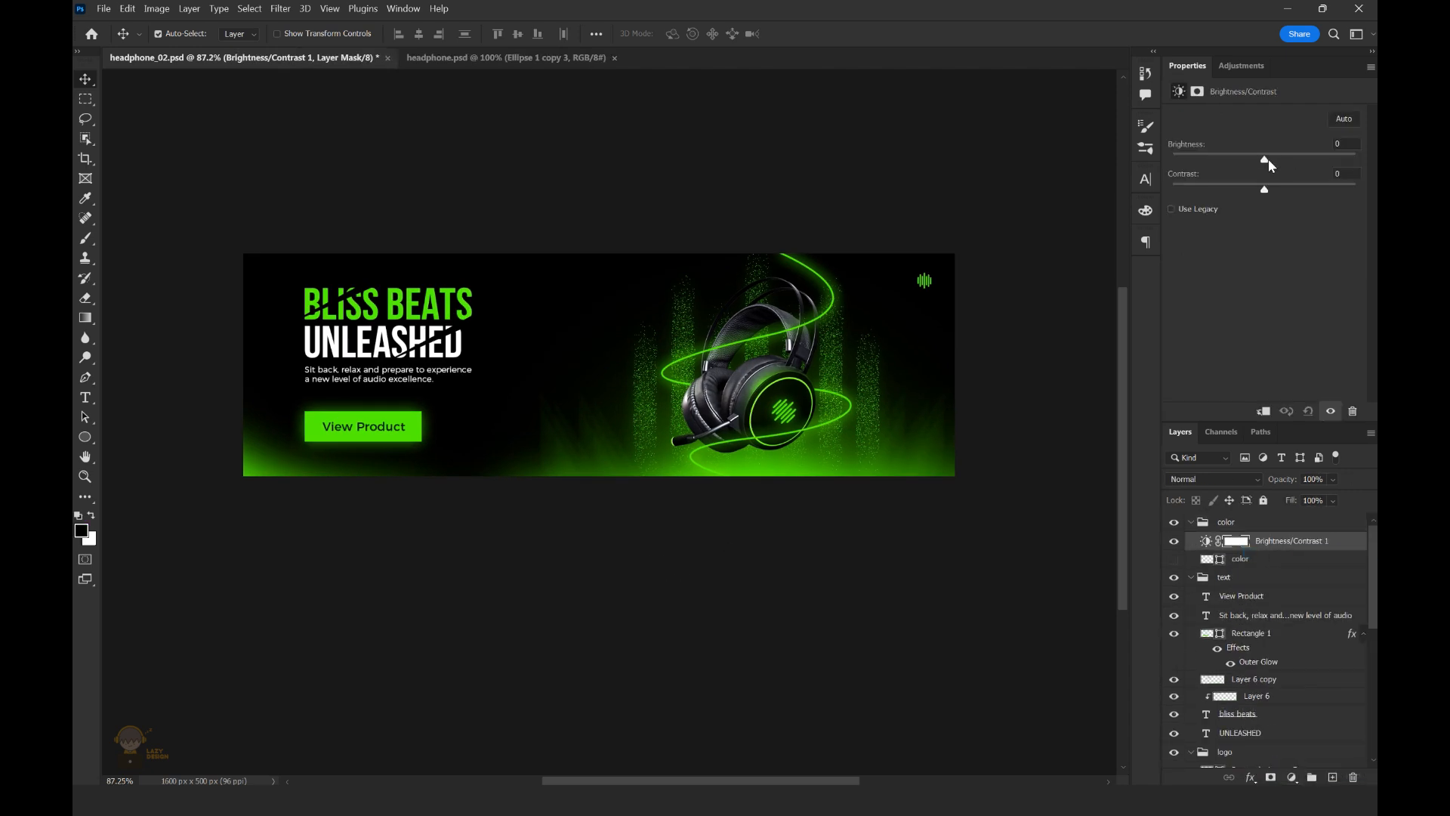
drag(1266, 158, 1292, 160)
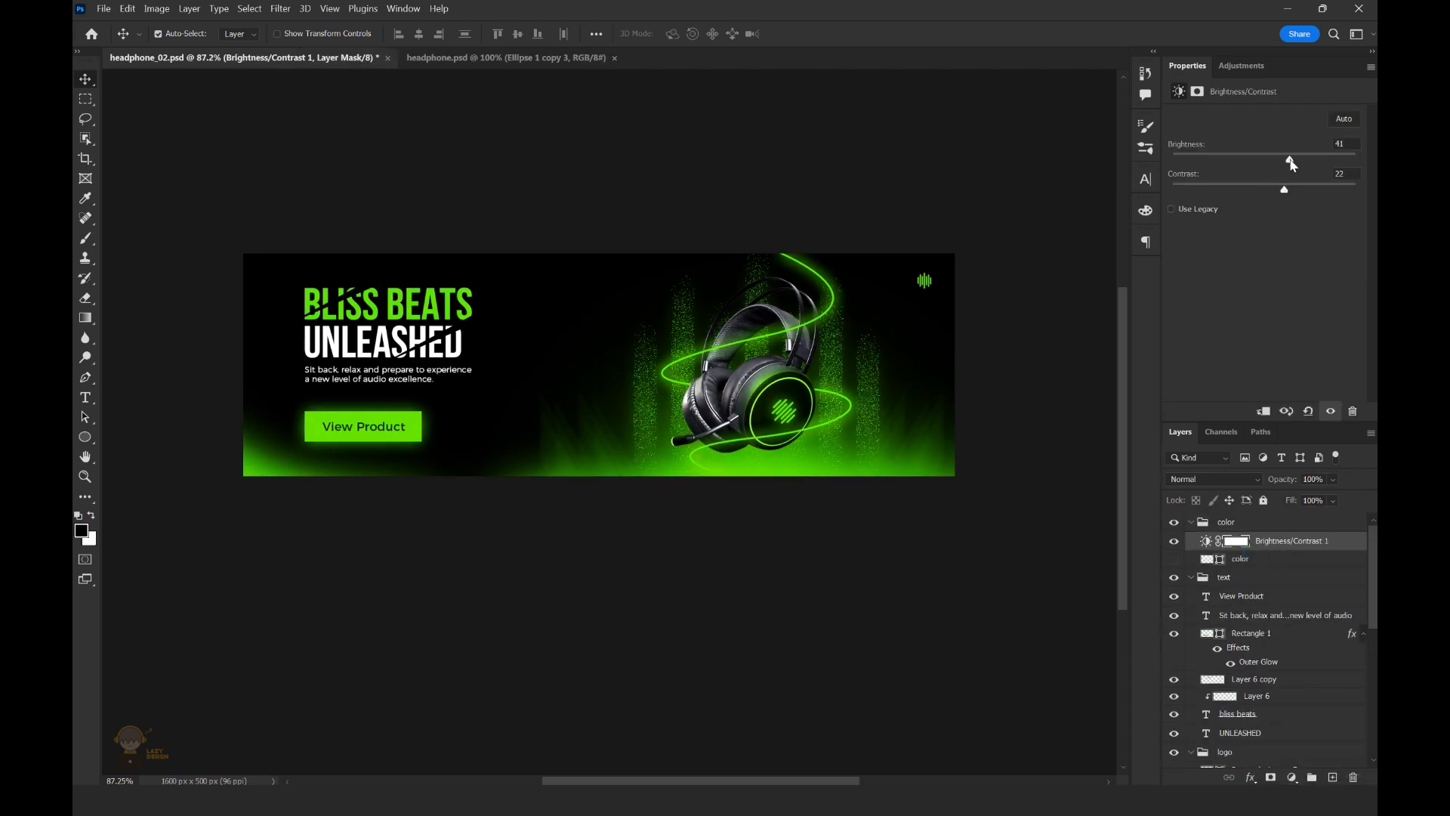
drag(741, 324, 857, 339)
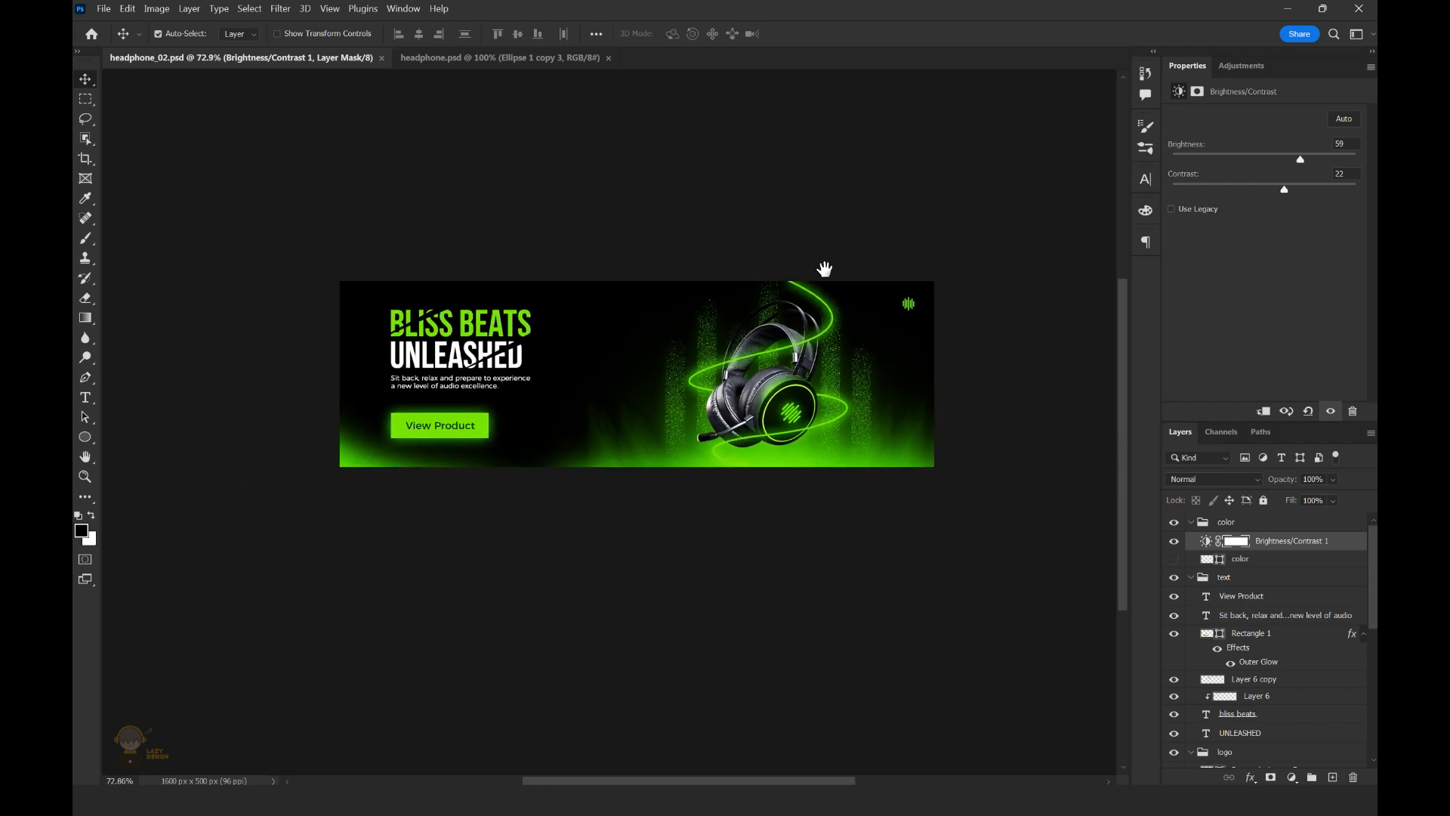
drag(829, 268, 826, 443)
Fill the headphone-shaped selection with black on Layer 3's mask to hide the glowing line over the headphones.
click(826, 443)
click(1249, 730)
scroll(1251, 680, down, 3)
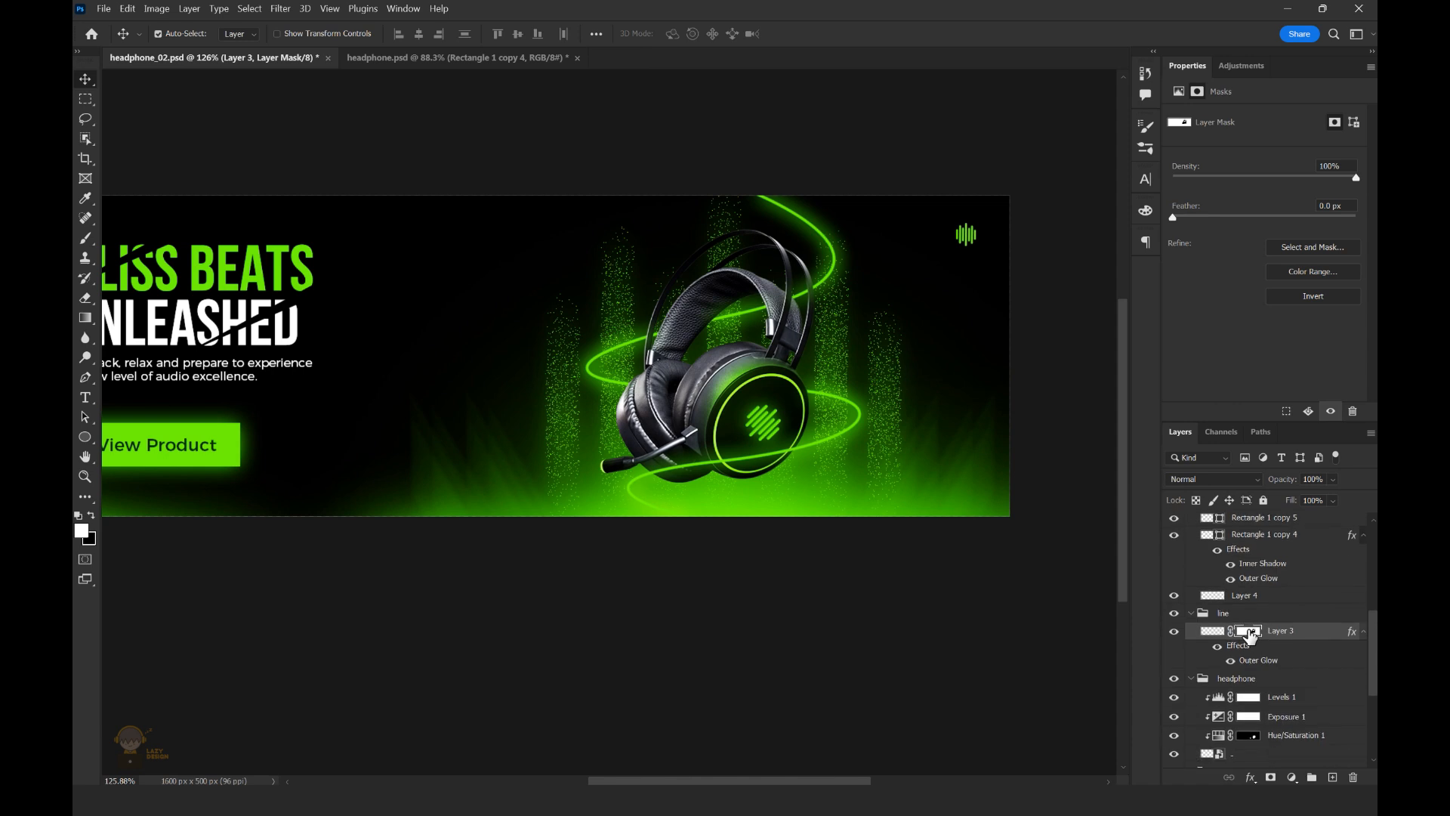
ctrl+click(1251, 633)
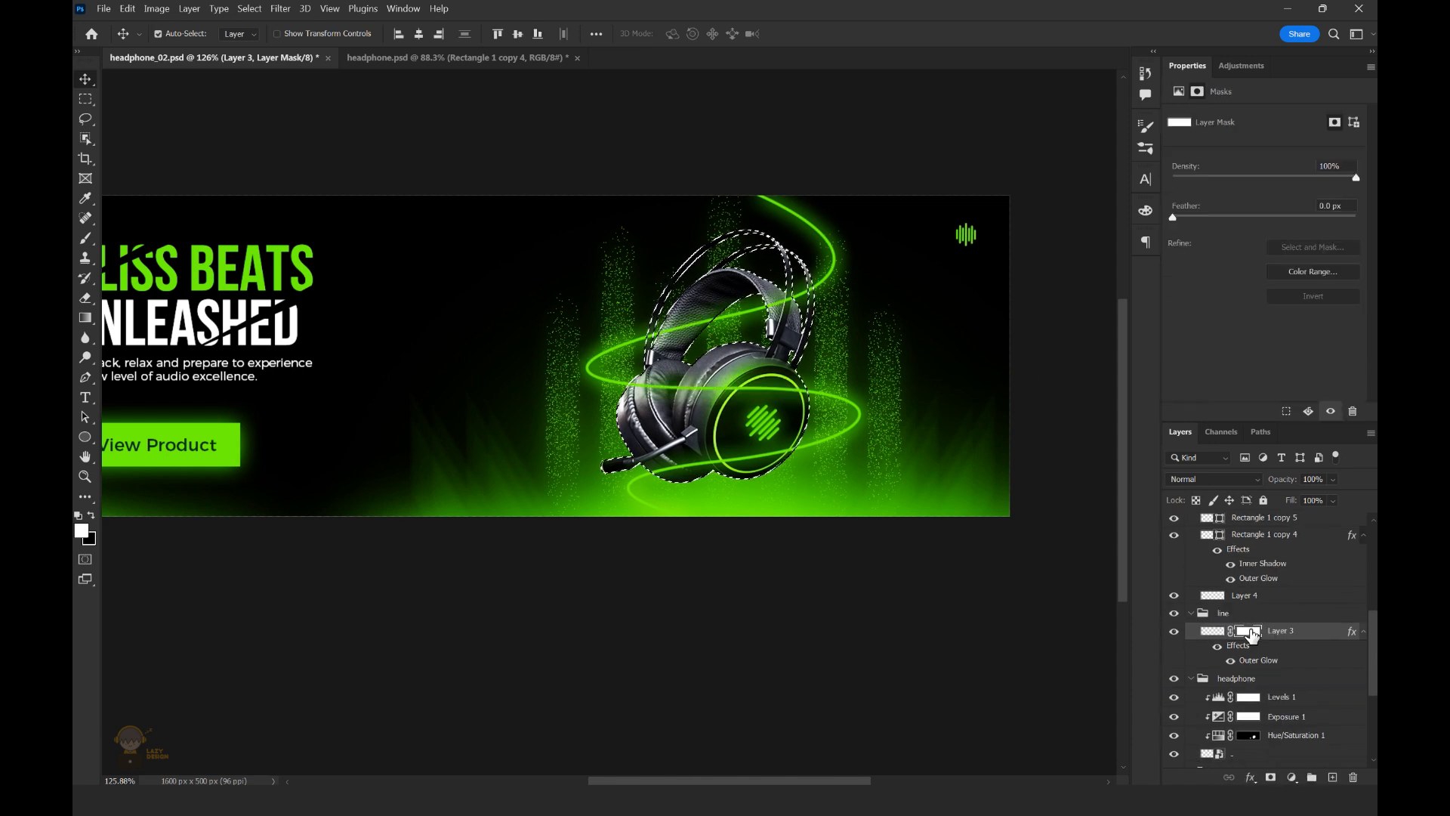
key(x)
key(alt+BackSpace)
key(ctrl+d)
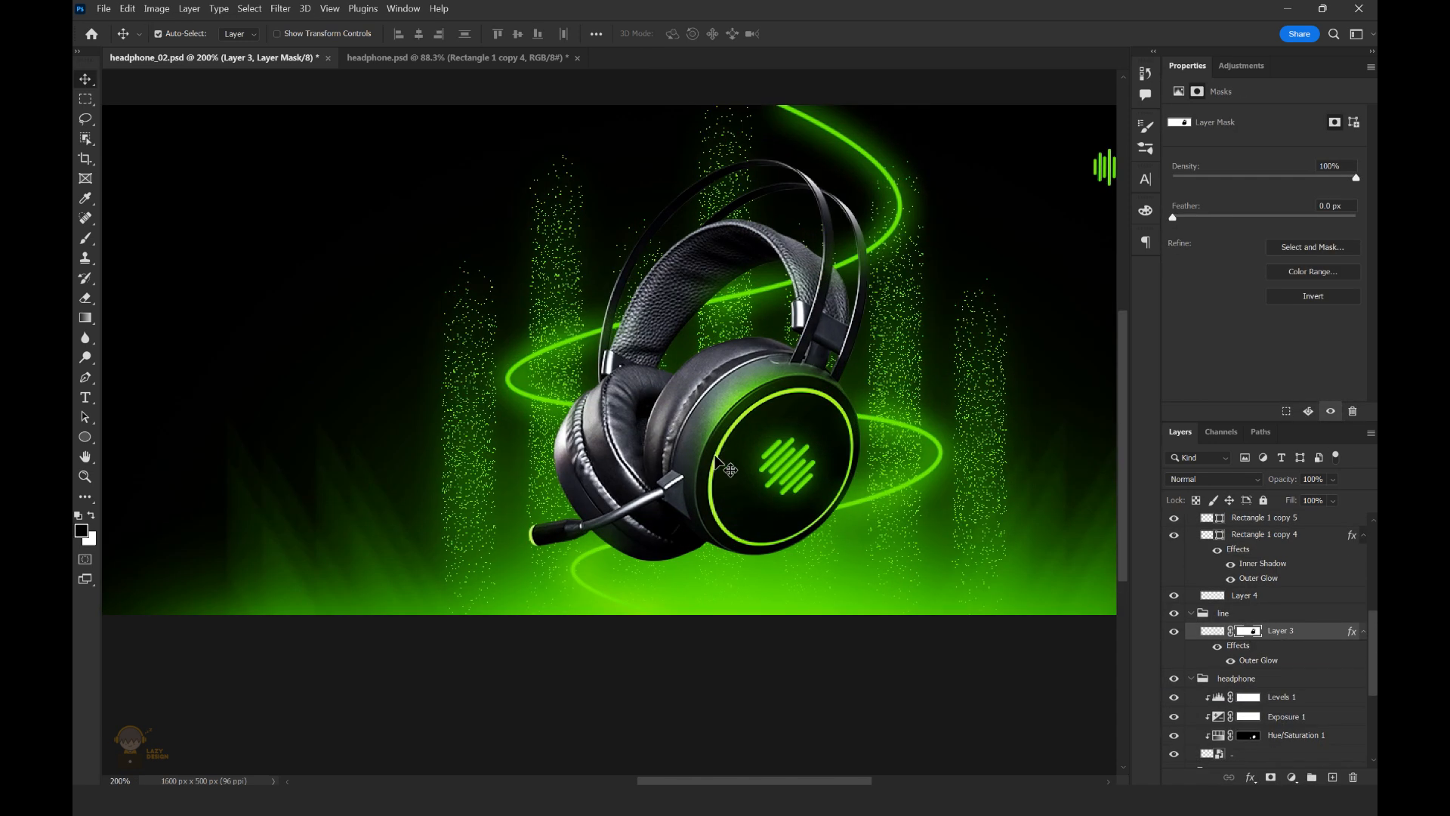
Paint white on Layer 3's mask with a 60 px brush to restore the glowing line across the headphones' front, and save.
scroll(782, 324, down, 3)
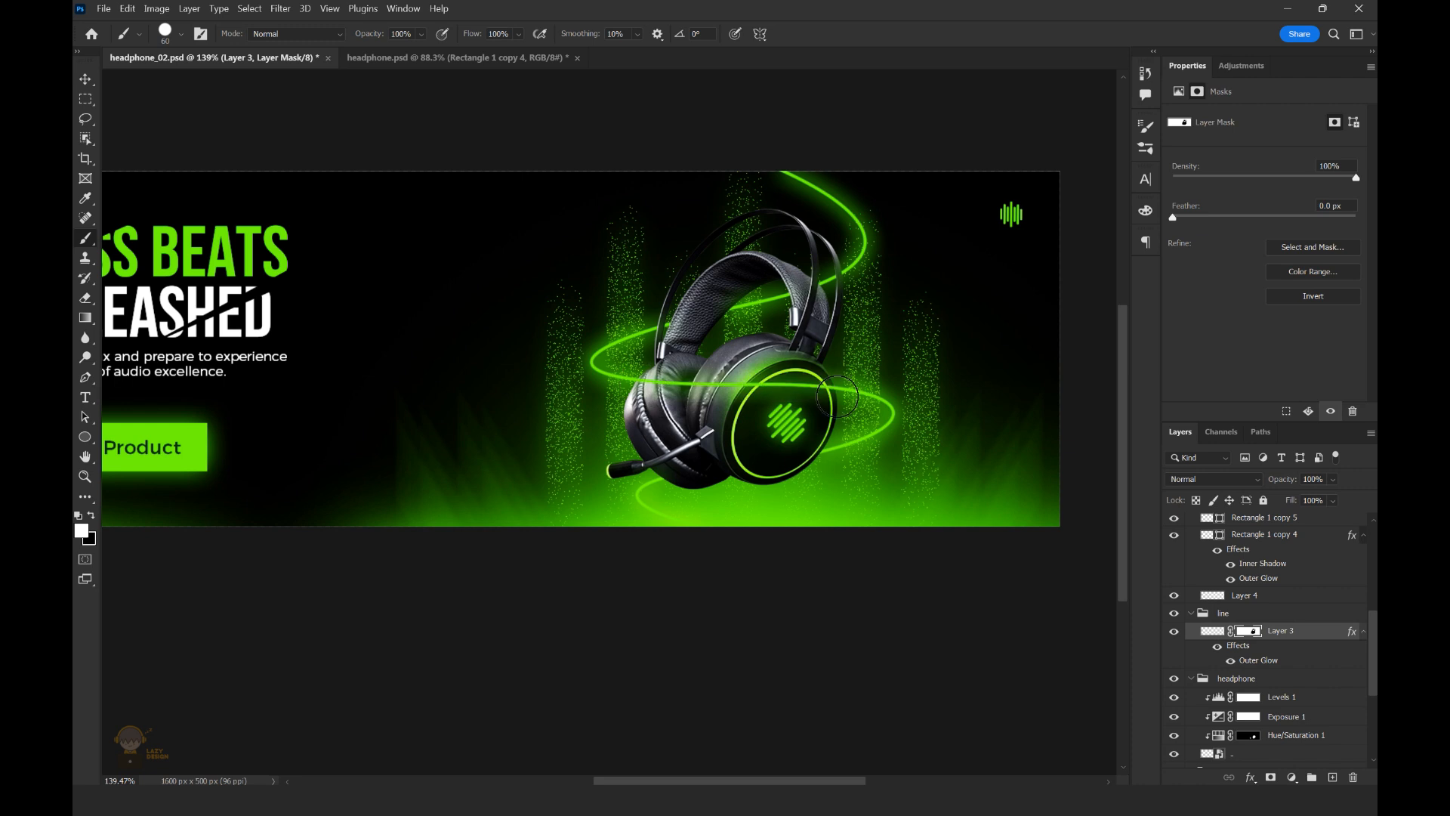
scroll(824, 365, down, 5)
scroll(796, 352, up, 1)
key(ctrl+s)
Select the Brightness/Contrast 1 adjustment layer in the color group.
scroll(1311, 541, up, 8)
click(1311, 541)
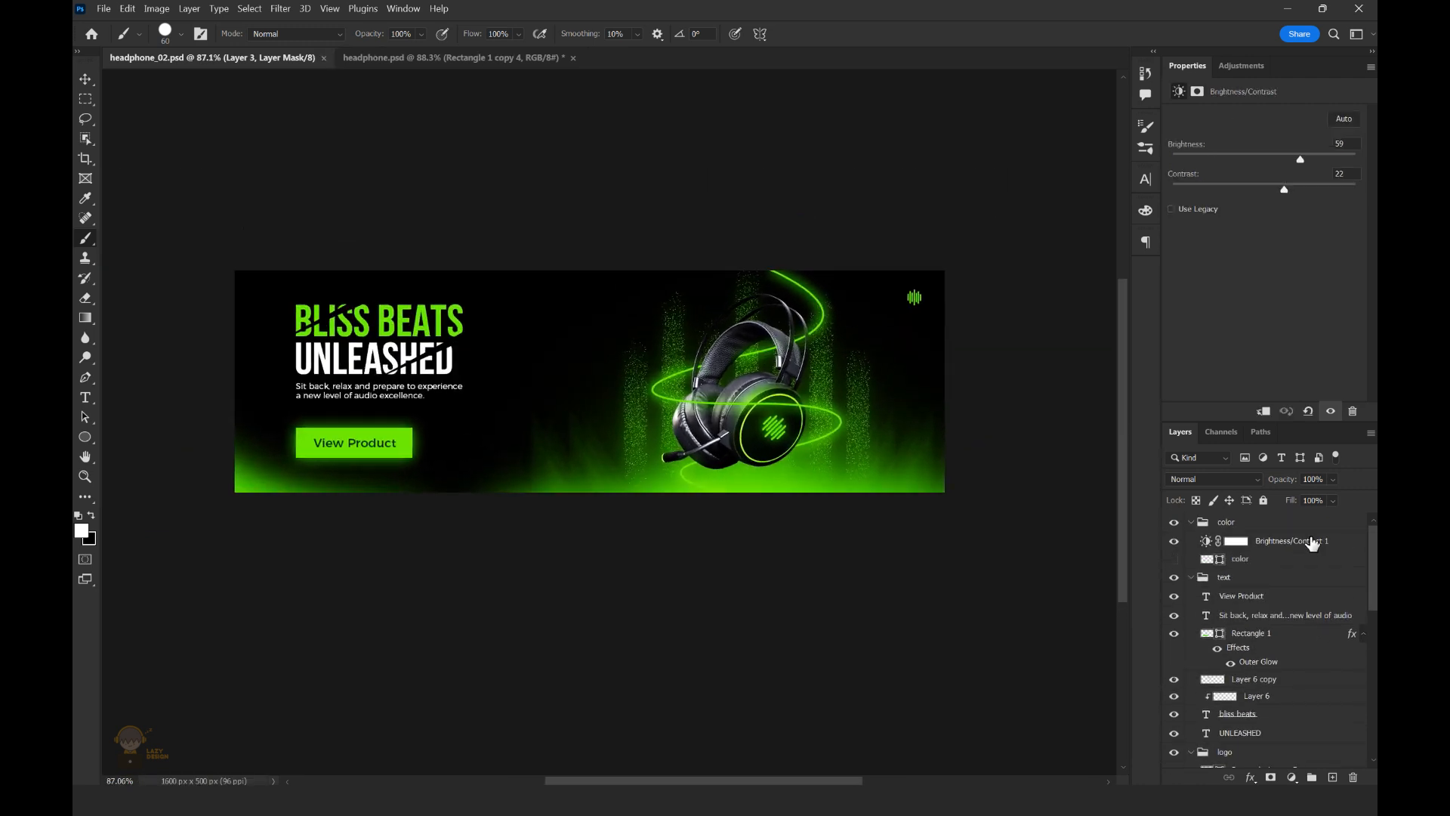